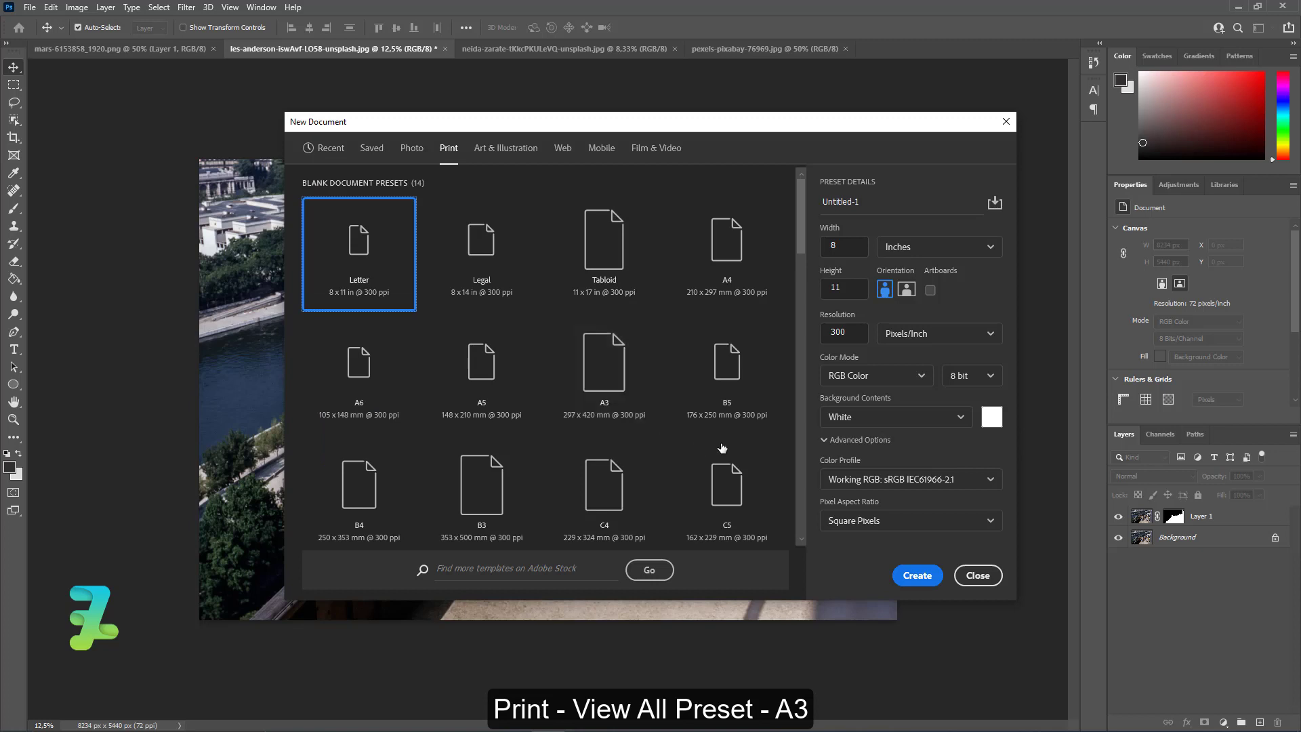
Create a new print document from the A3 preset, 297 x 420 mm at 300 ppi, with white background contents.
{"action": "left_click", "coordinate": [597, 371]}
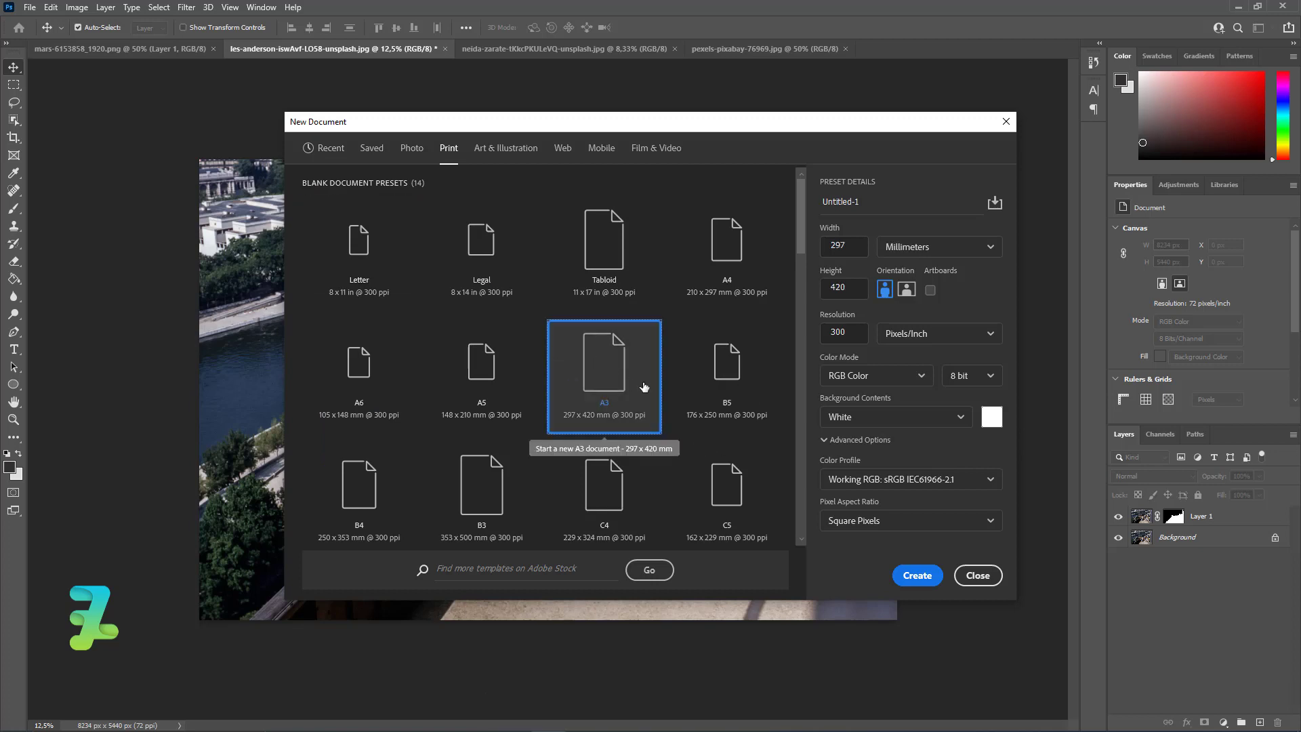
{"action": "left_click", "coordinate": [847, 417]}
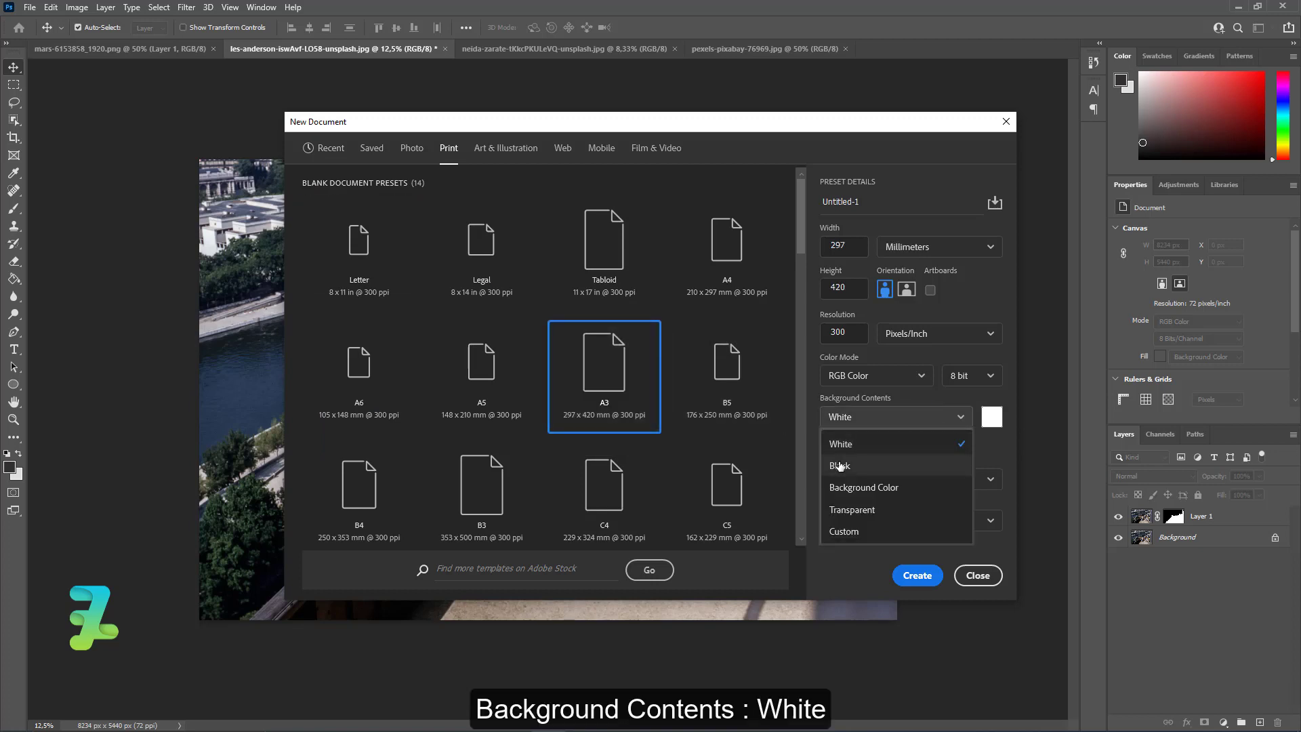
{"action": "left_click", "coordinate": [841, 443]}
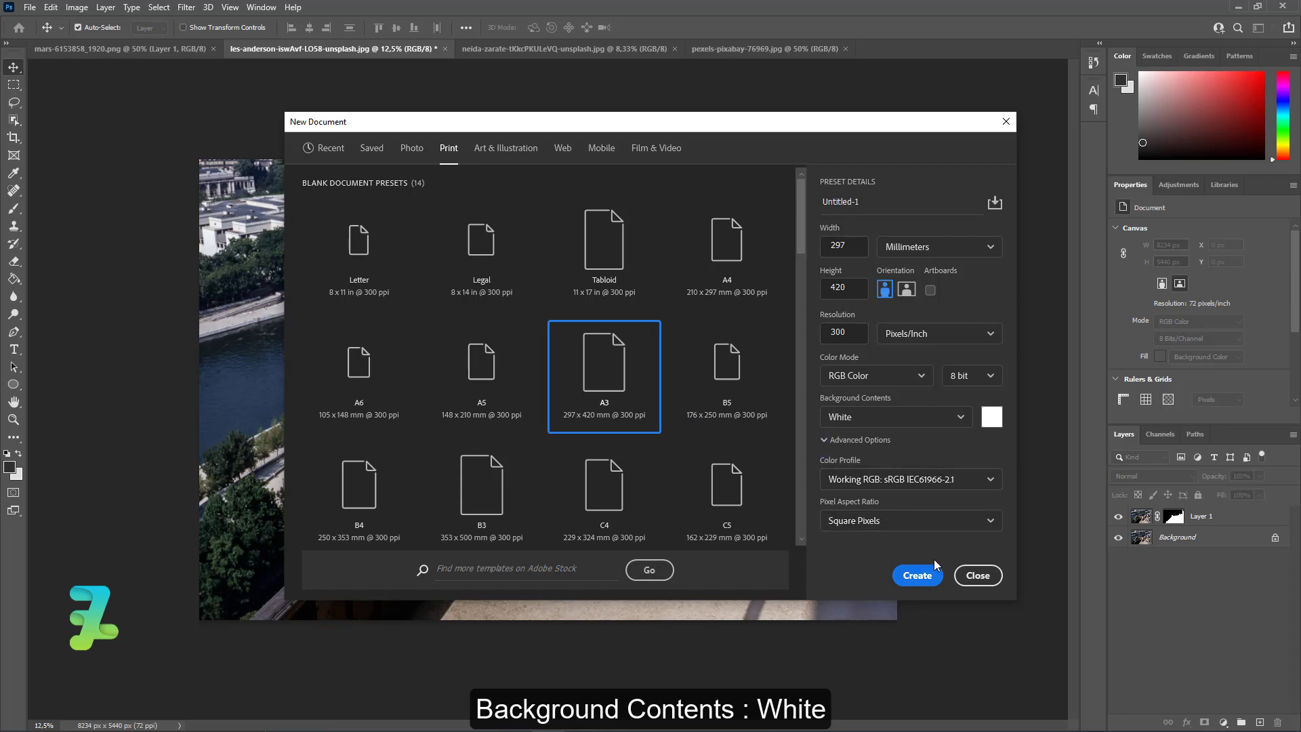
{"action": "left_click", "coordinate": [926, 581]}
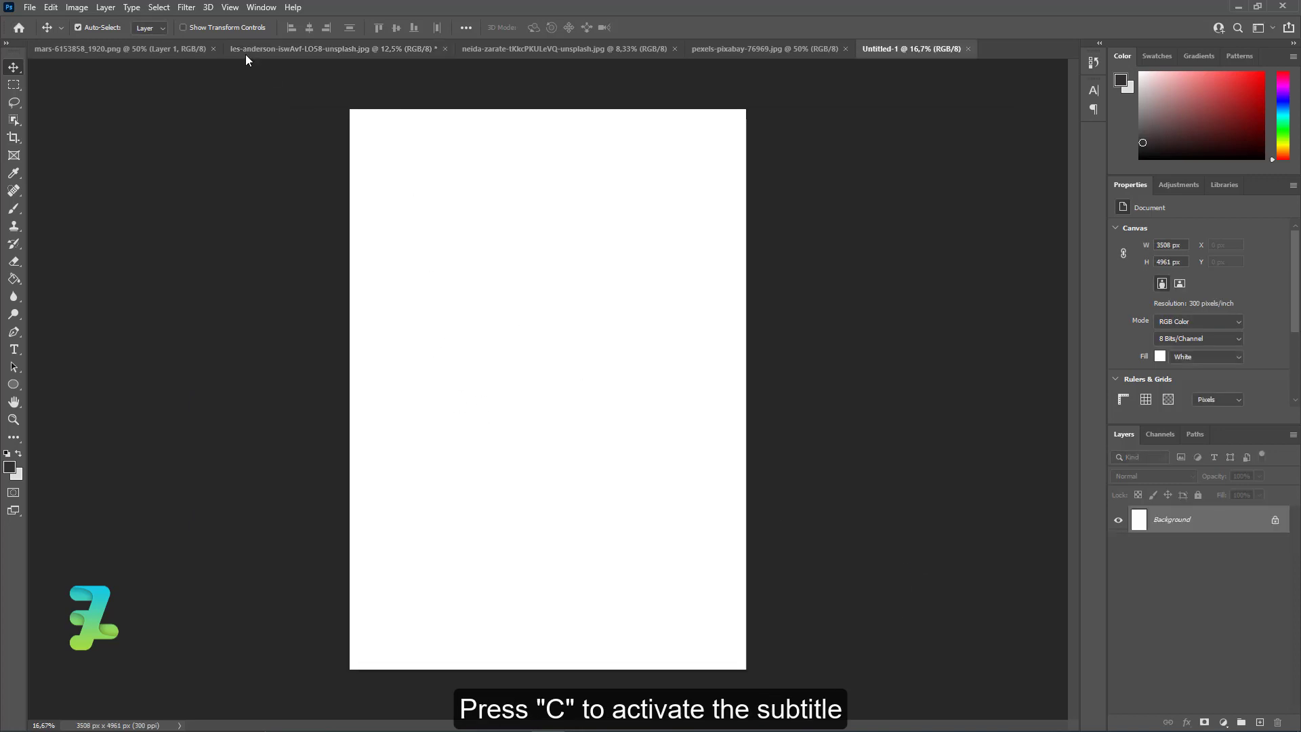
In the les-anderson balcony photo, hide the Background layer and convert the masked people layer to a smart object.
{"action": "left_click", "coordinate": [280, 48]}
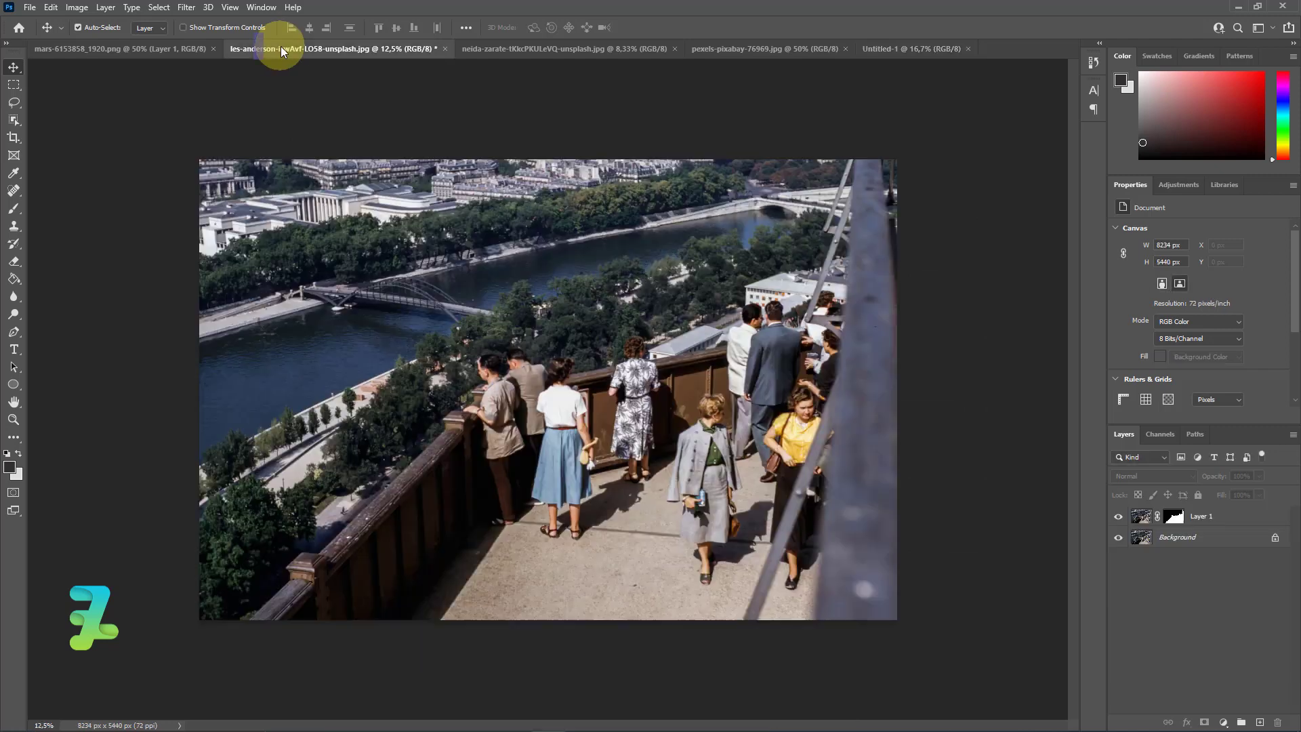
{"action": "left_click", "coordinate": [1119, 539]}
{"action": "left_click", "coordinate": [1119, 539]}
{"action": "left_click", "coordinate": [1118, 539]}
{"action": "right_click", "coordinate": [1213, 516]}
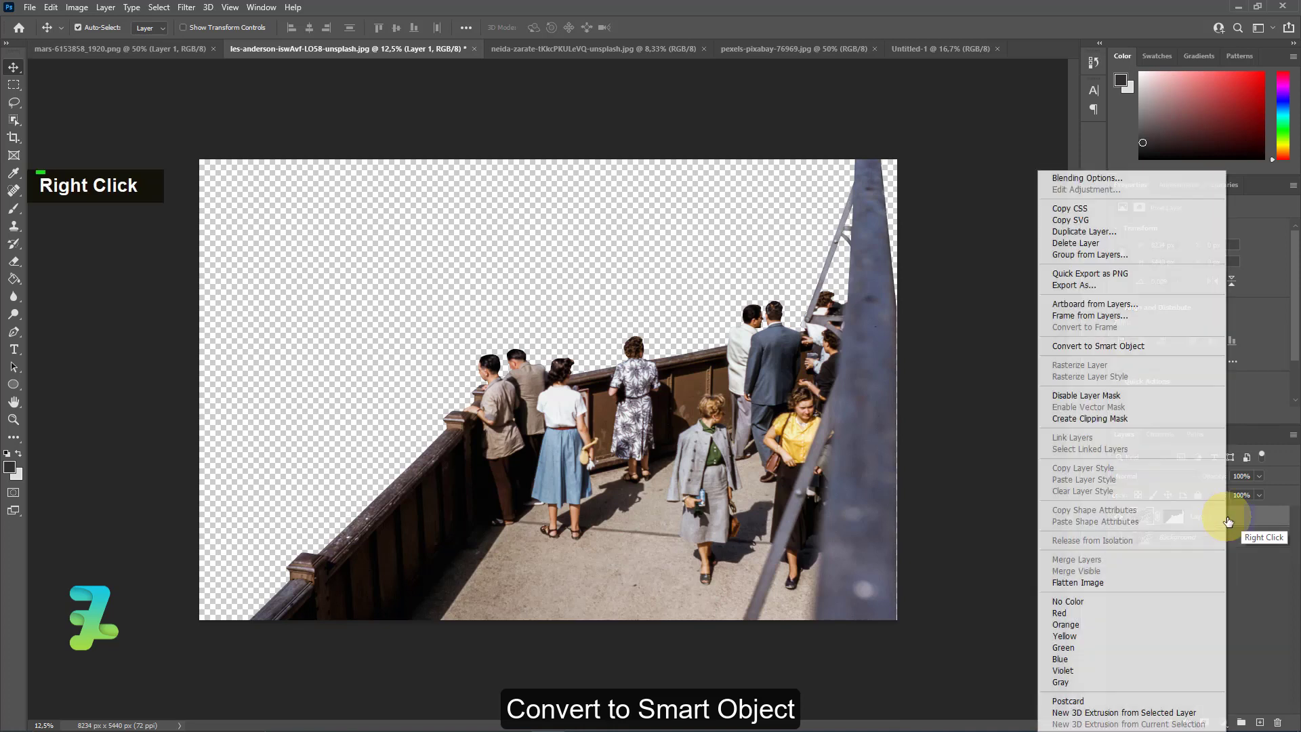
{"action": "left_click", "coordinate": [1104, 345]}
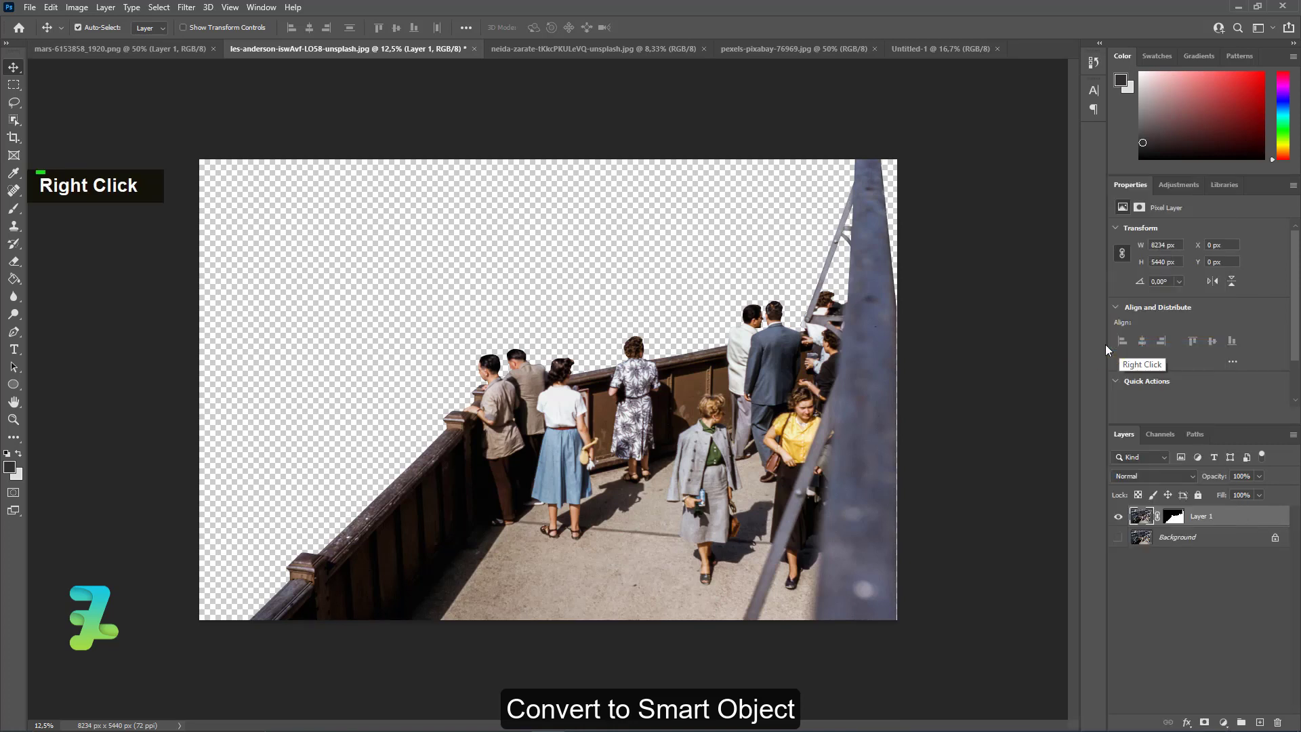
Float the les-anderson photo in its own window, copy its smart object into Untitled-1, and dock the photo again.
{"action": "right_click", "coordinate": [290, 47]}
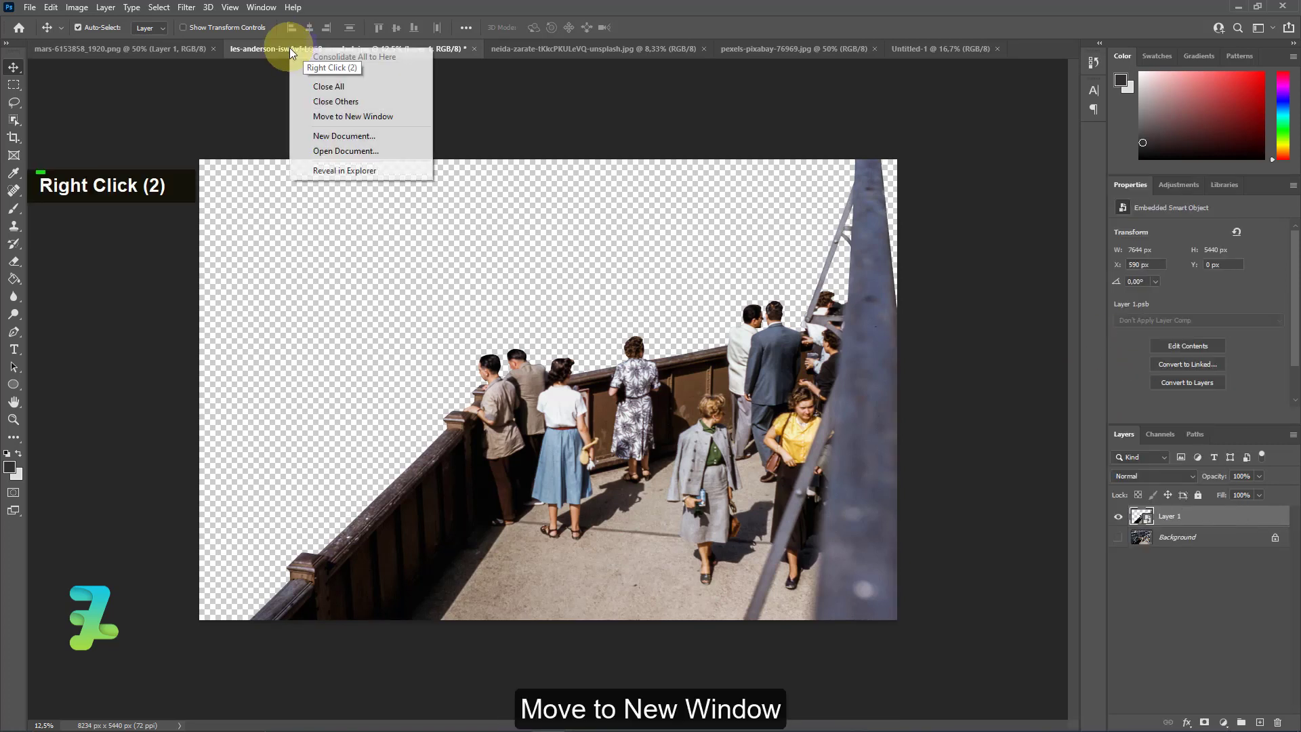
{"action": "left_click", "coordinate": [314, 115]}
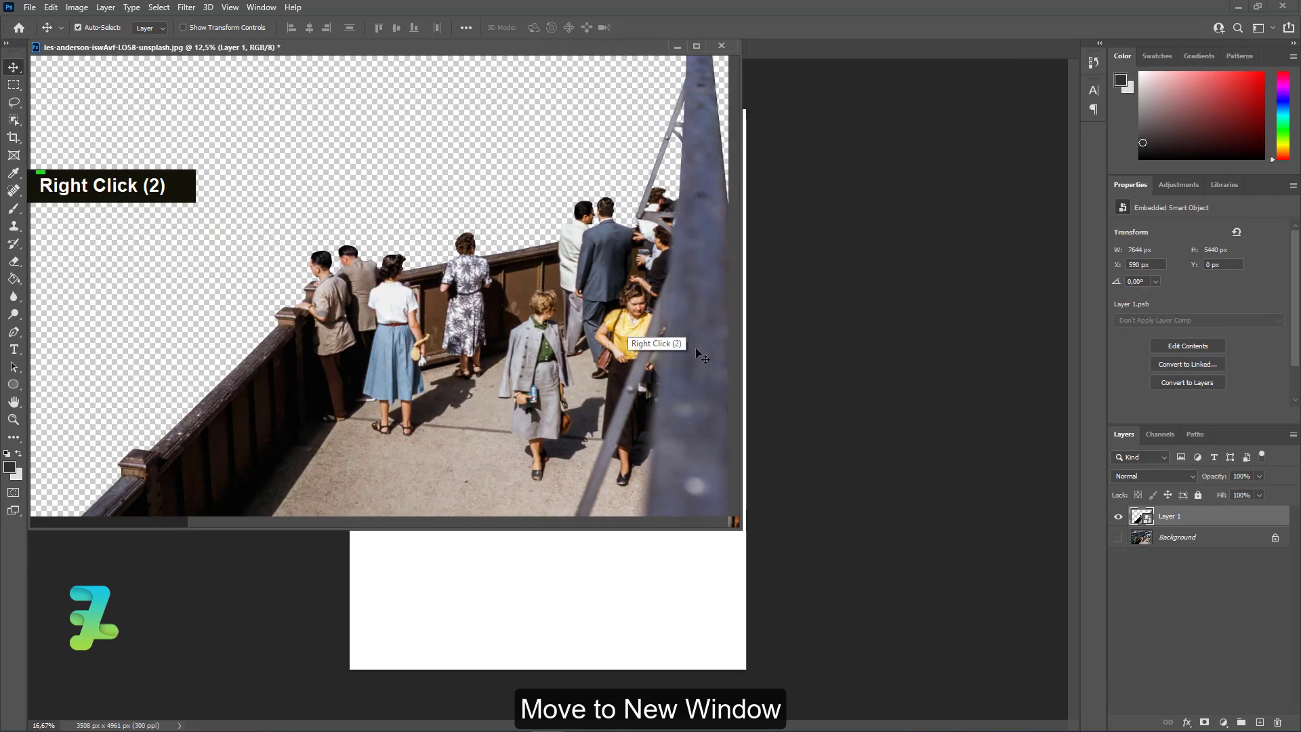
{"action": "left_click_drag", "start_coordinate": [696, 347], "coordinate": [658, 587]}
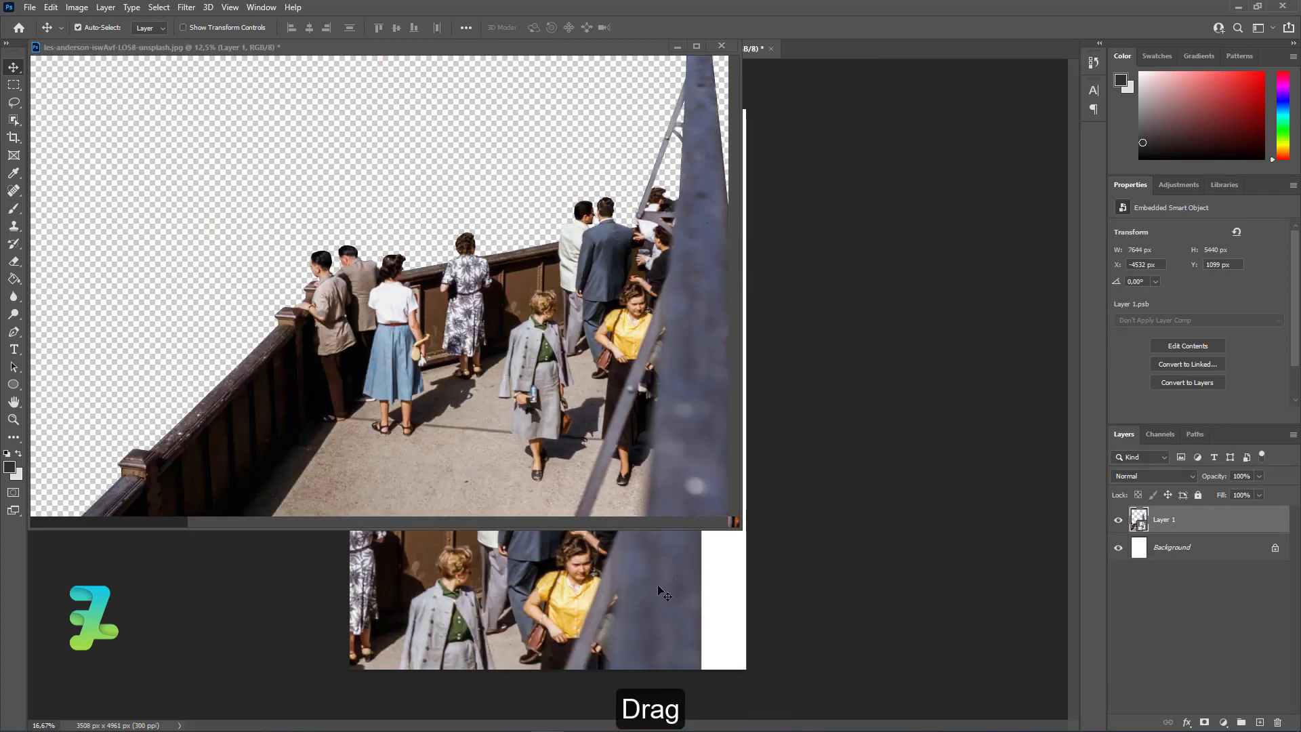
{"action": "left_click_drag", "start_coordinate": [350, 46], "coordinate": [814, 50]}
{"action": "left_click", "coordinate": [663, 47]}
{"action": "left_click", "coordinate": [640, 263]}
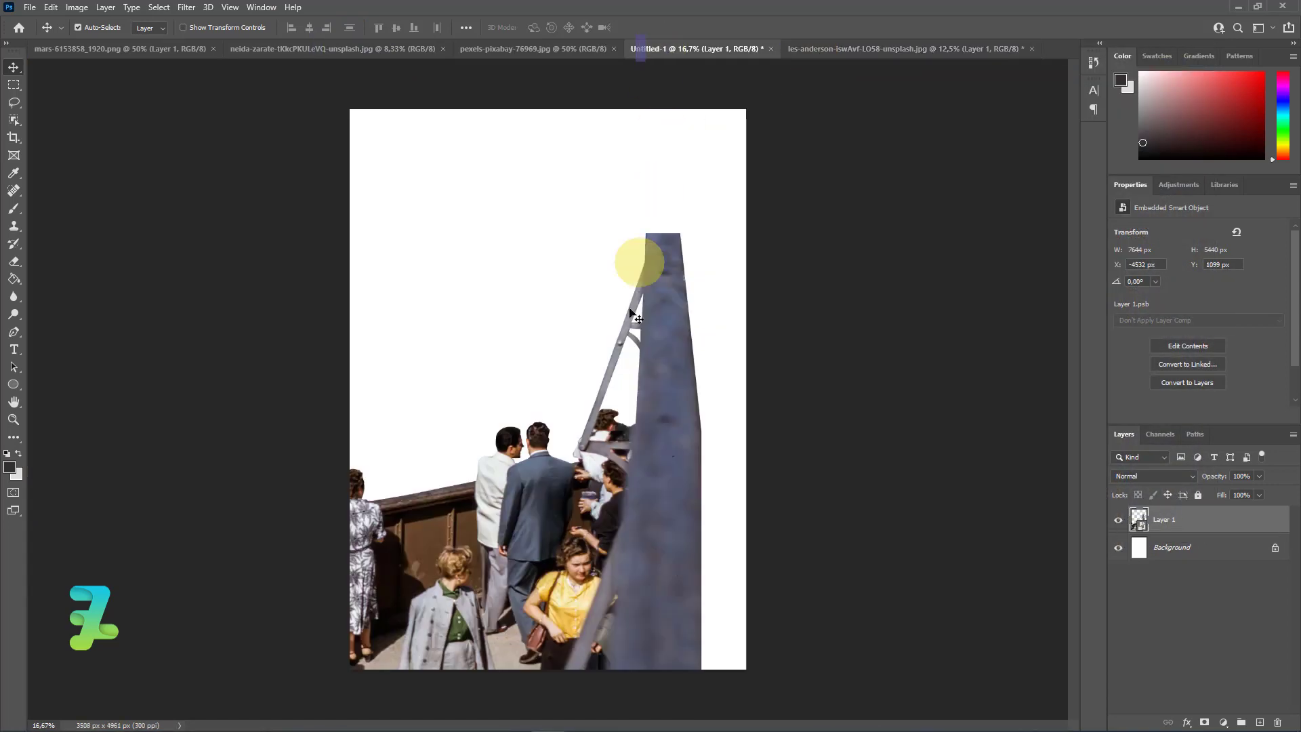
Scale the balcony people layer down to about 6378 x 4538 px and position it across the lower part of the page.
{"action": "left_click_drag", "start_coordinate": [646, 429], "coordinate": [830, 330]}
{"action": "left_click_drag", "start_coordinate": [803, 331], "coordinate": [814, 305]}
{"action": "key", "text": "ctrl+t"}
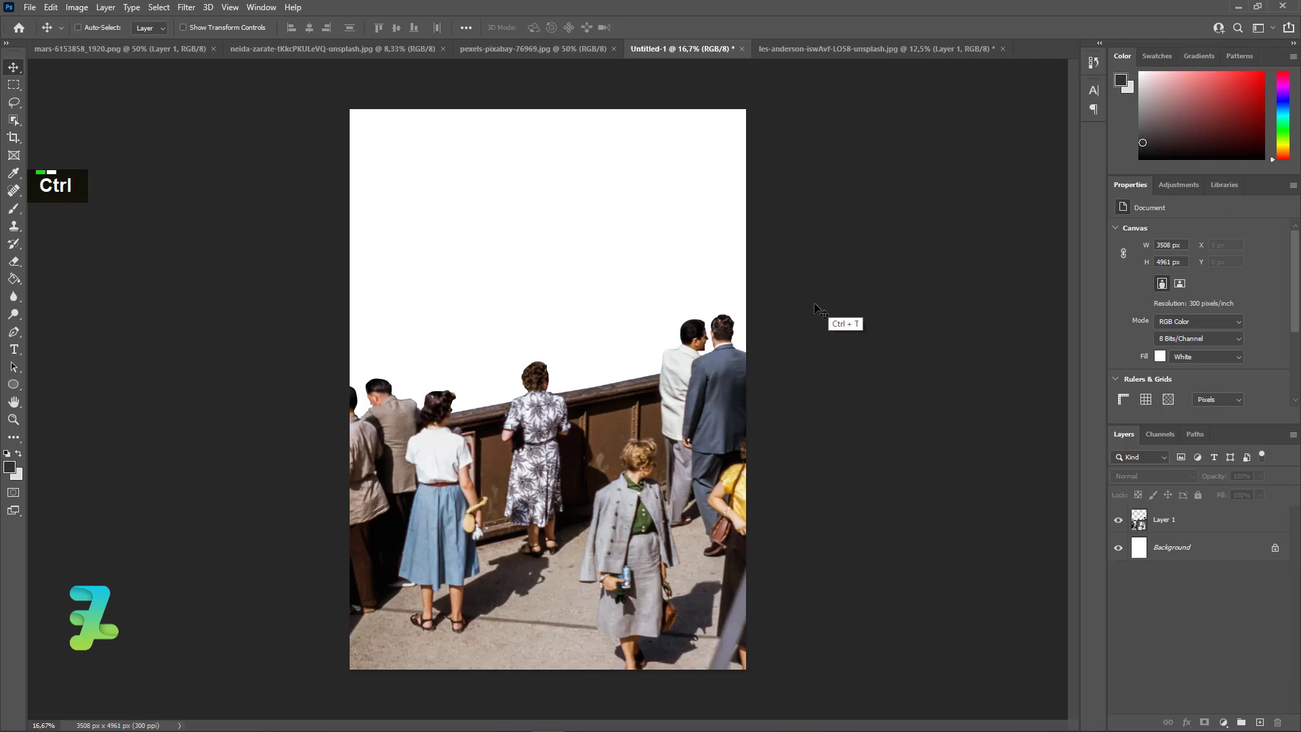
{"action": "key", "text": "ctrl+minus"}
{"action": "key", "text": "ctrl+minus"}
{"action": "key", "text": "ctrl+minus"}
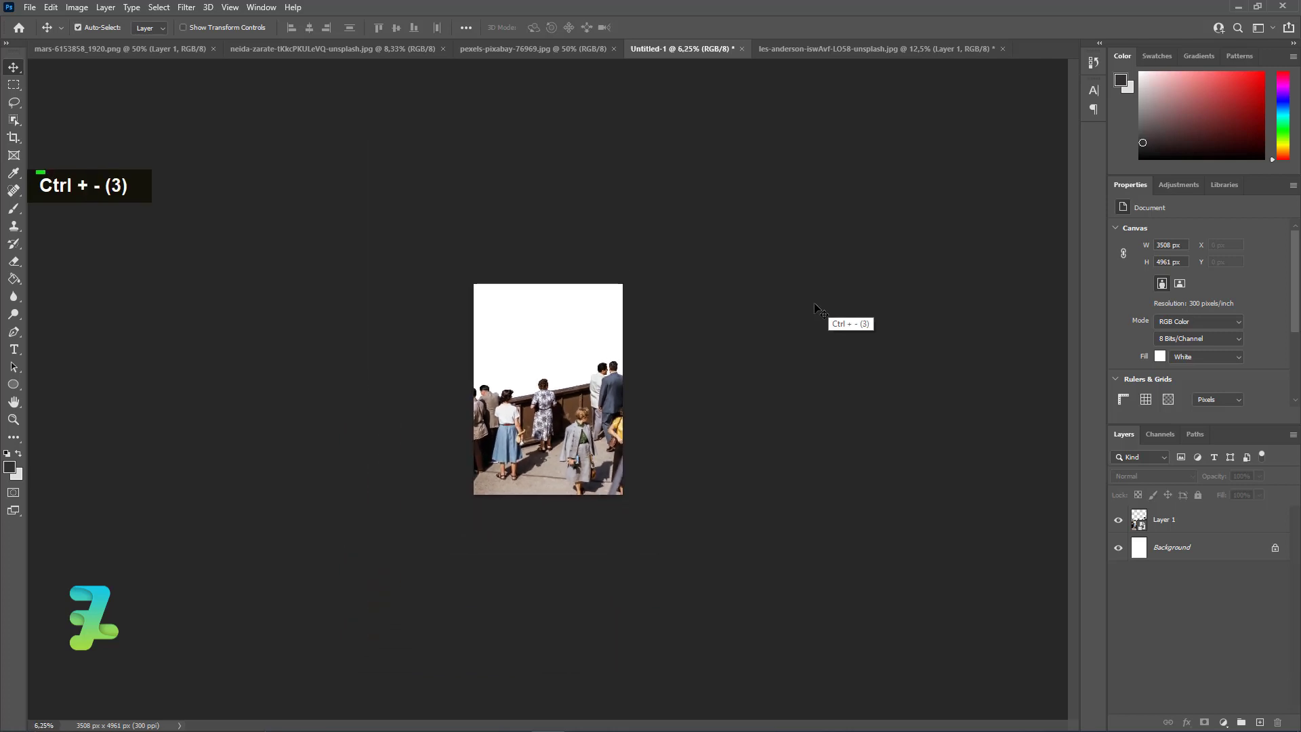
{"action": "left_click", "coordinate": [1140, 520]}
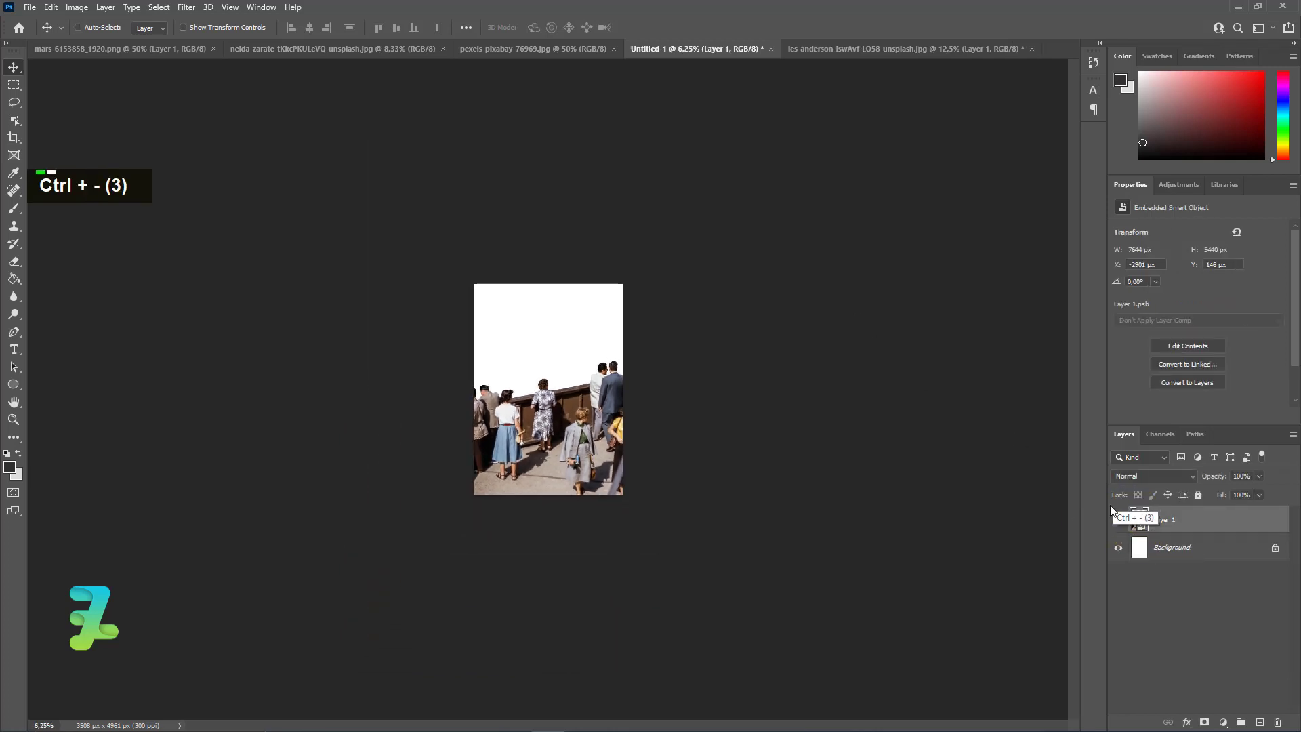
{"action": "key", "text": "ctrl+t"}
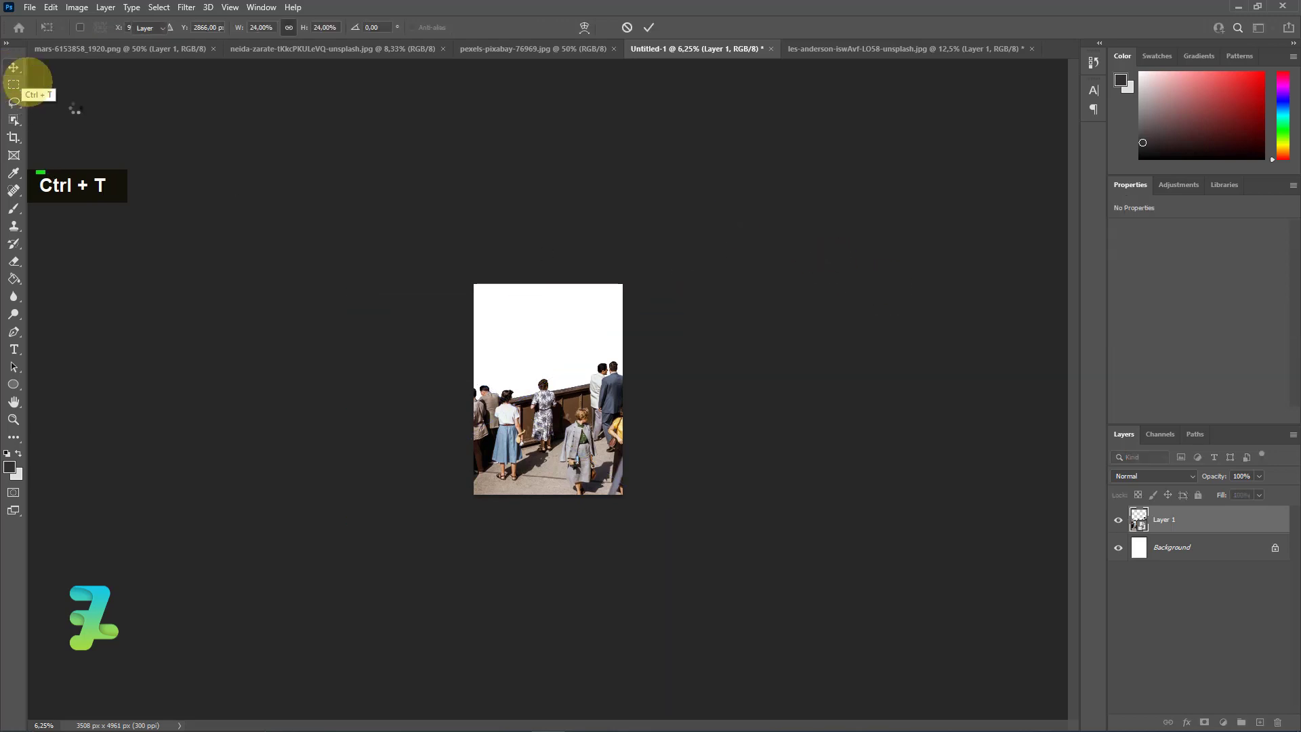
{"action": "key", "text": "ctrl+t"}
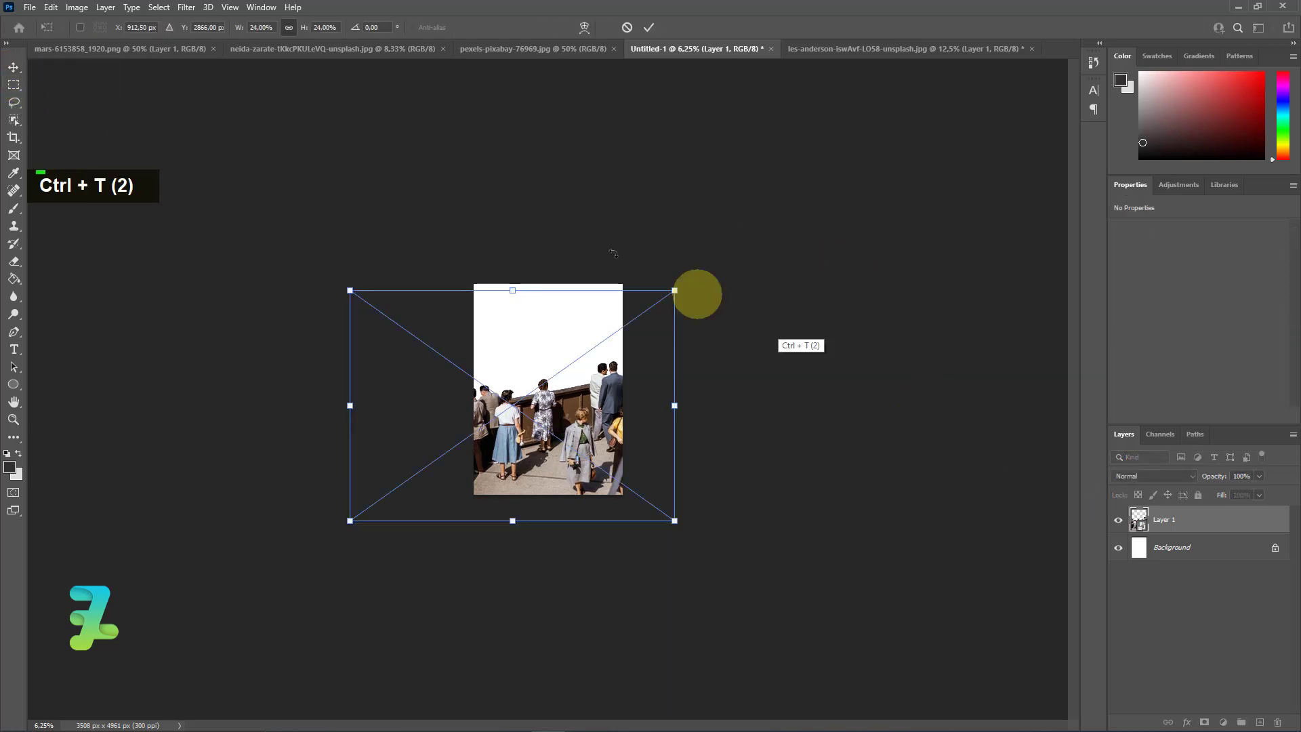
{"action": "left_click_drag", "start_coordinate": [351, 523], "coordinate": [418, 503]}
{"action": "mouse_move", "coordinate": [570, 397]}
{"action": "left_mouse_down"}
{"action": "mouse_move", "coordinate": [558, 407]}
{"action": "mouse_move", "coordinate": [579, 416]}
{"action": "left_mouse_up"}
{"action": "left_click", "coordinate": [14, 67]}
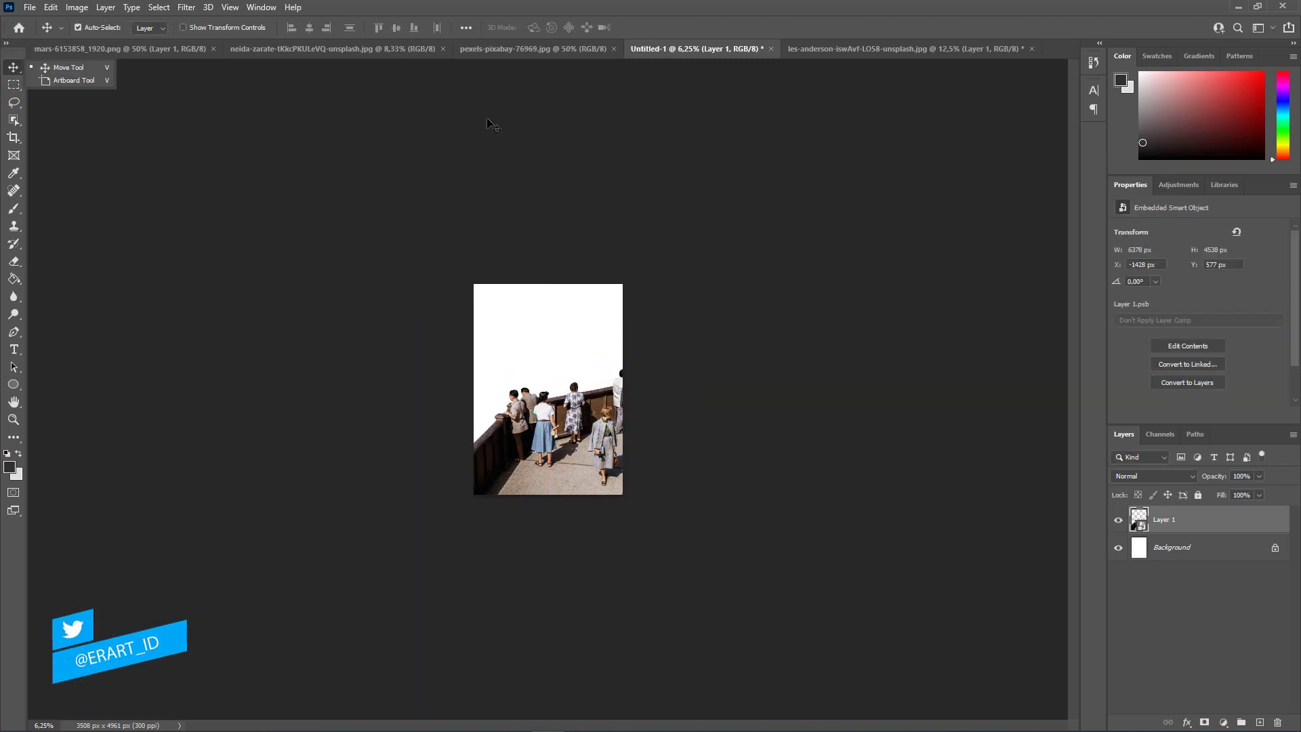
Float pexels-pixabay-76969.jpg in its own window, copy its Earth image into Untitled-1, and dock the photo again.
{"action": "left_click", "coordinate": [100, 53]}
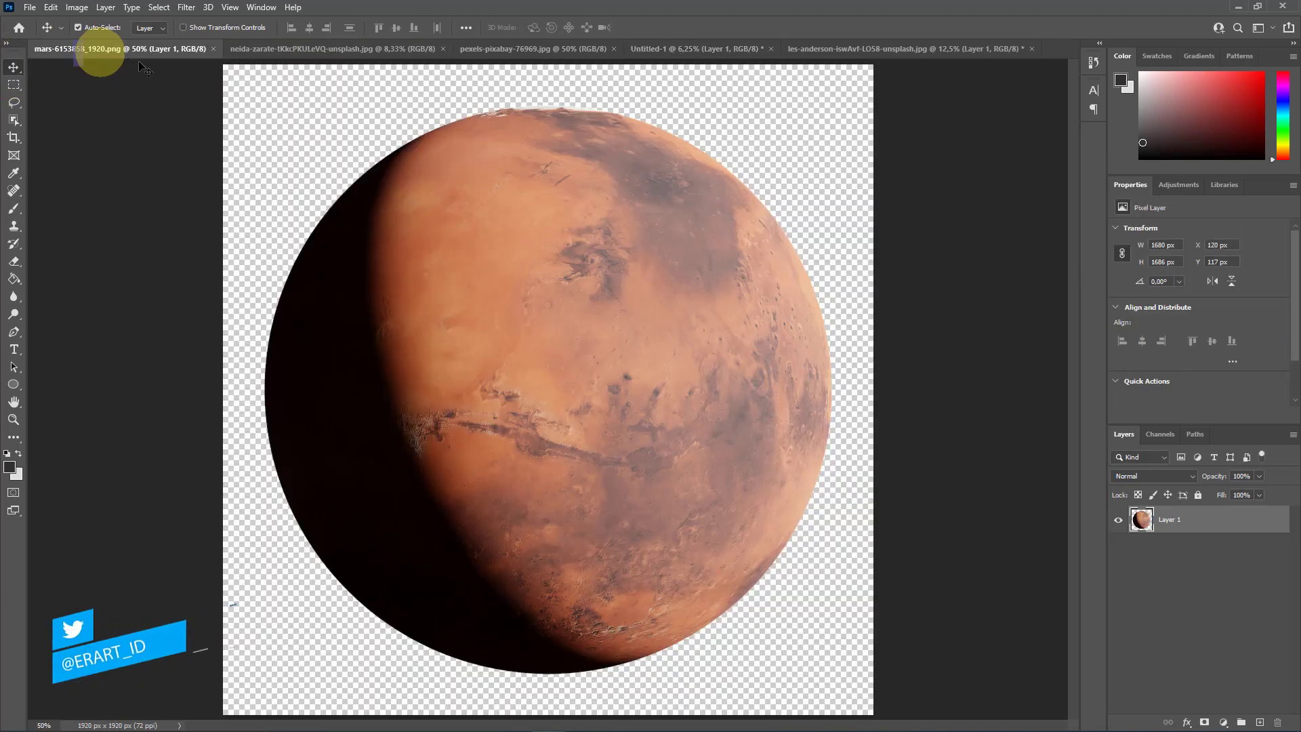
{"action": "left_click", "coordinate": [360, 48]}
{"action": "left_click", "coordinate": [499, 48]}
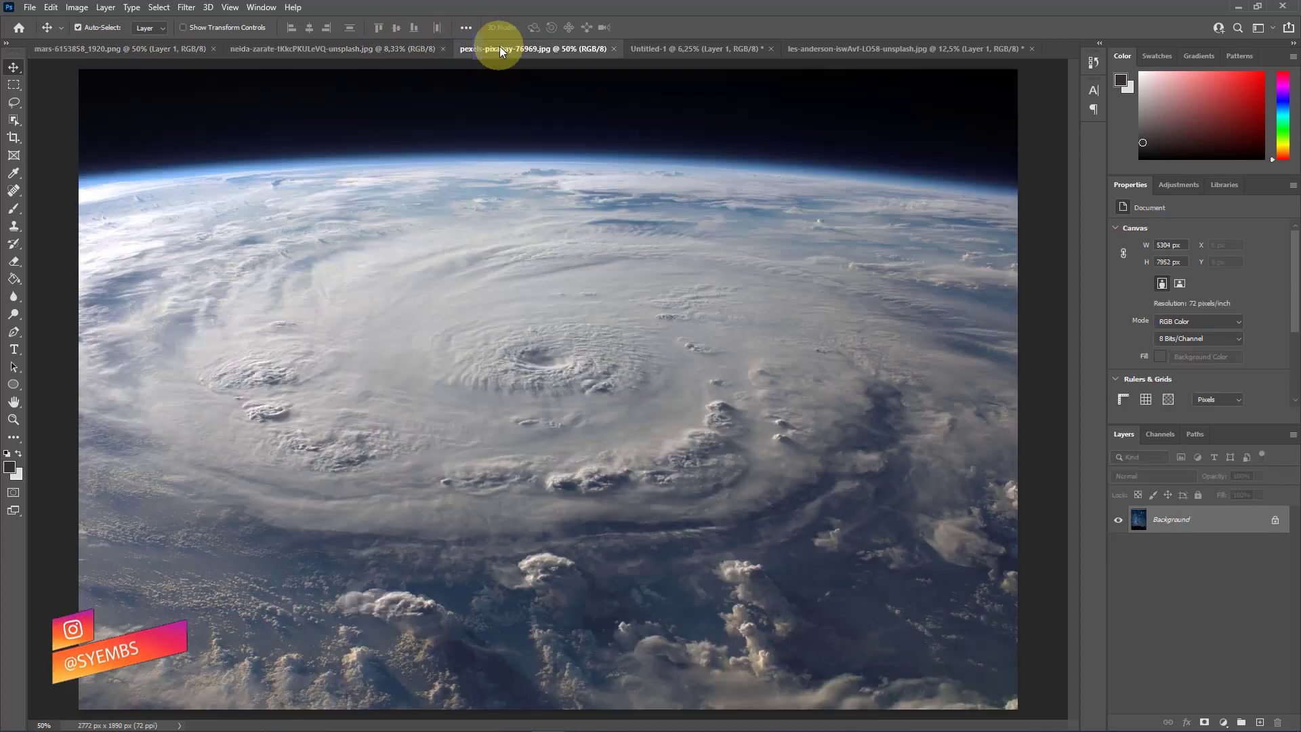
{"action": "right_click", "coordinate": [511, 47]}
{"action": "left_click", "coordinate": [543, 114]}
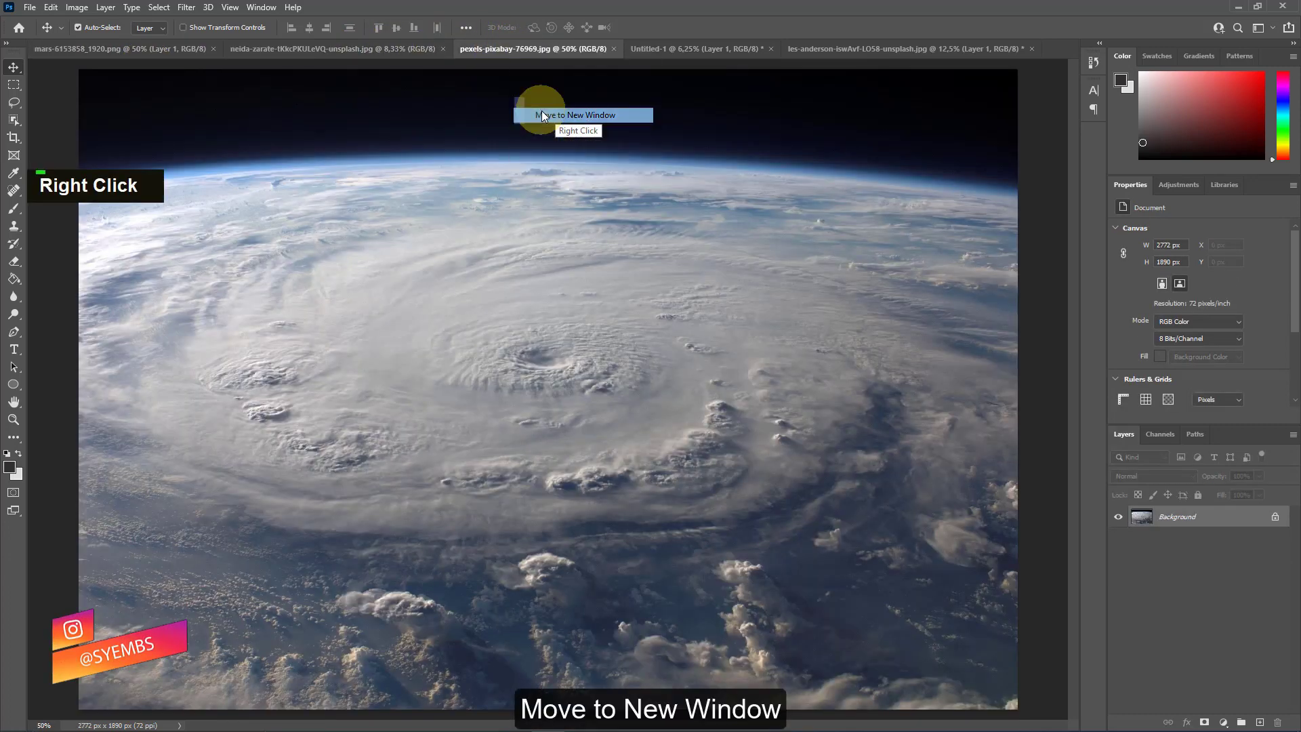
{"action": "left_click_drag", "start_coordinate": [488, 47], "coordinate": [490, 93]}
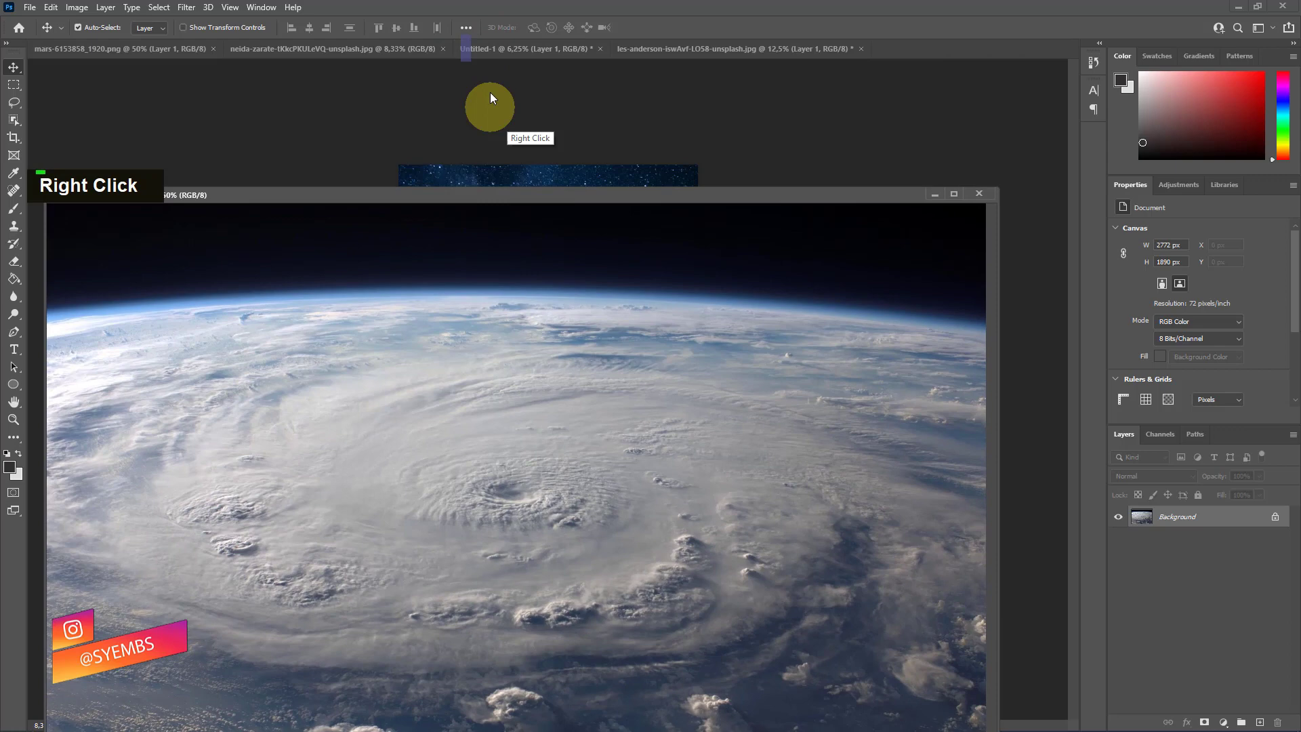
{"action": "left_click", "coordinate": [488, 50]}
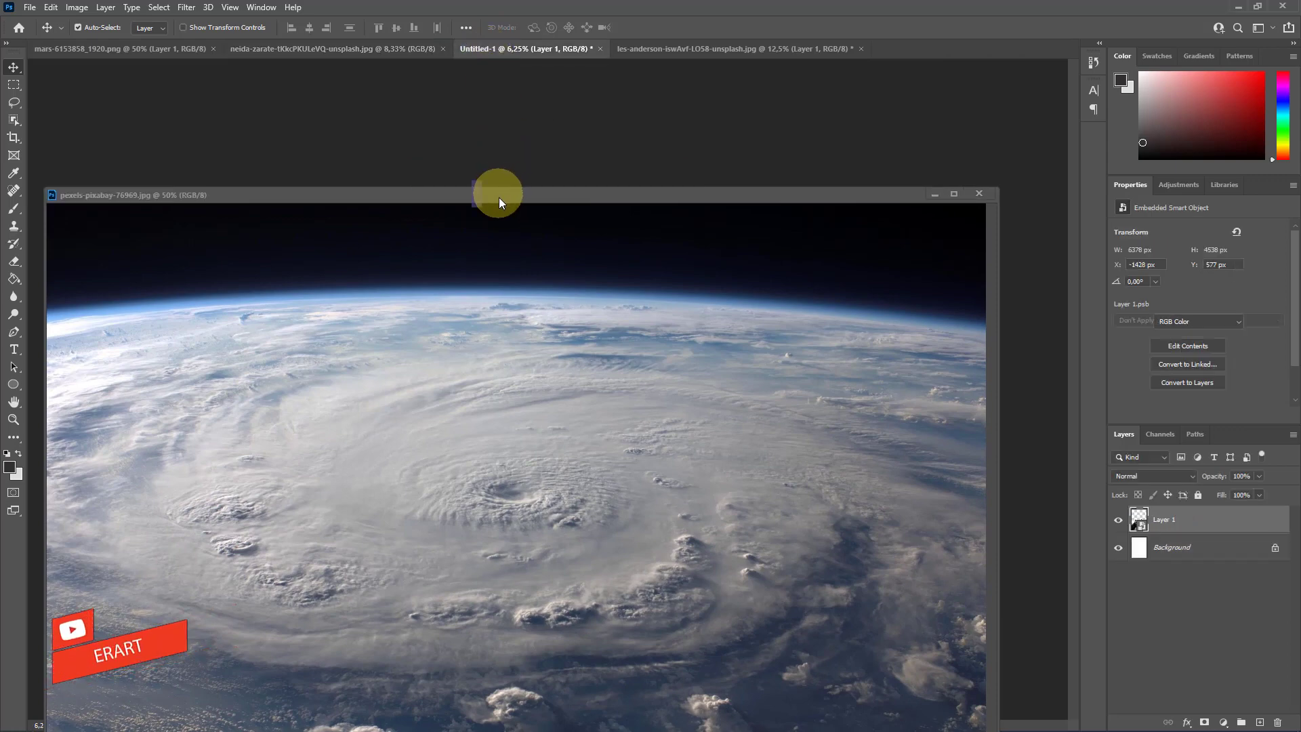
{"action": "left_click_drag", "start_coordinate": [501, 197], "coordinate": [657, 512]}
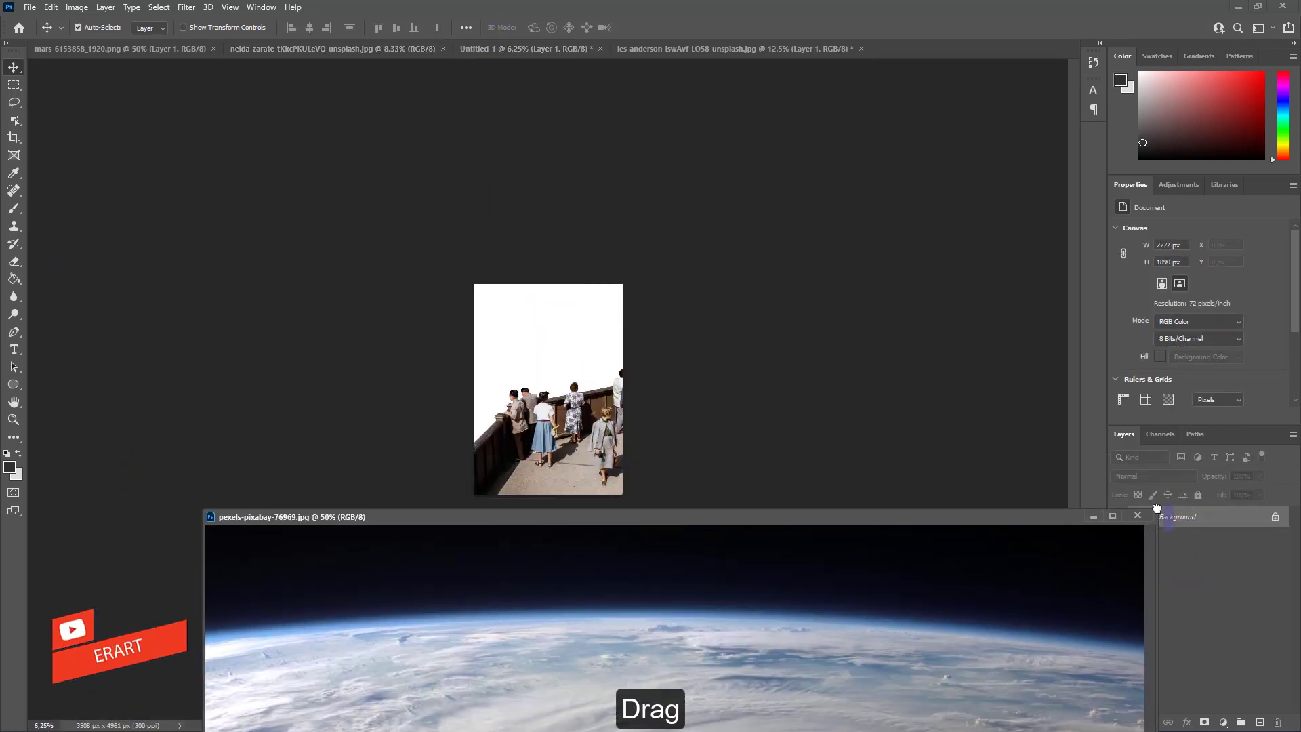
{"action": "left_click_drag", "start_coordinate": [1156, 508], "coordinate": [593, 355]}
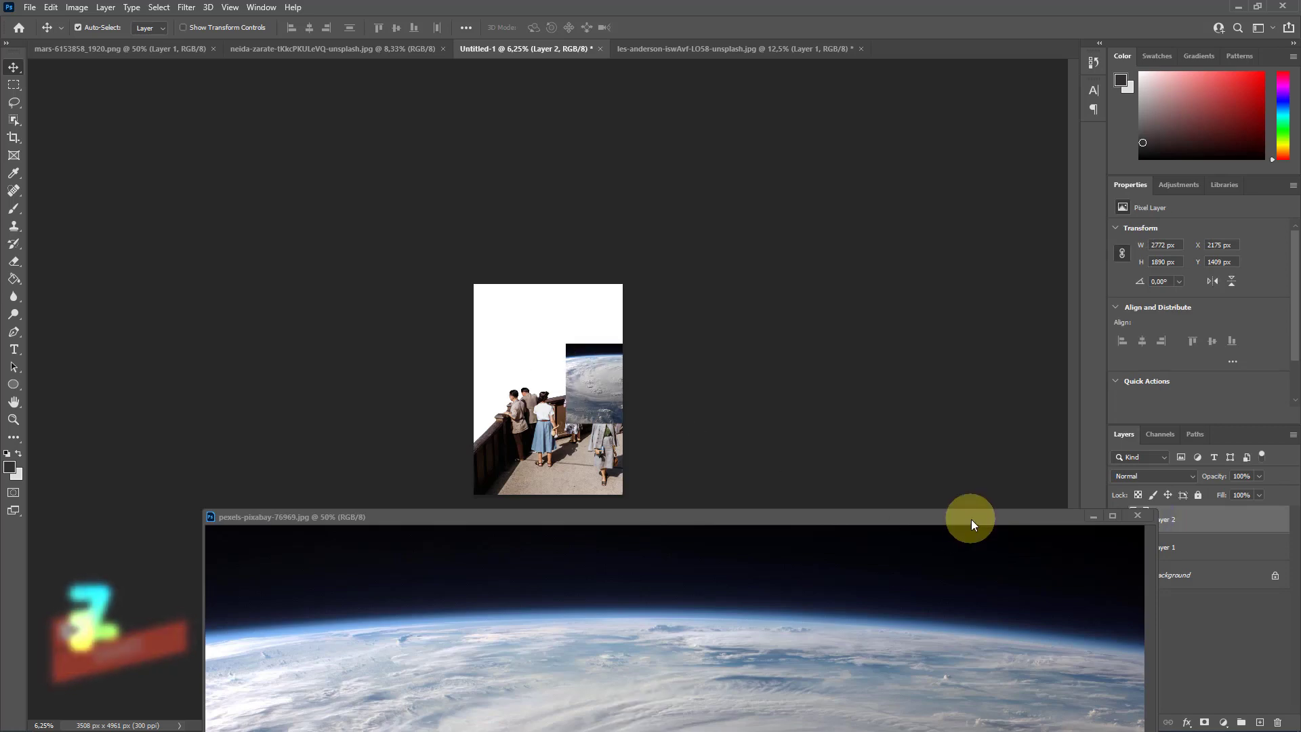
{"action": "left_click_drag", "start_coordinate": [970, 519], "coordinate": [897, 2]}
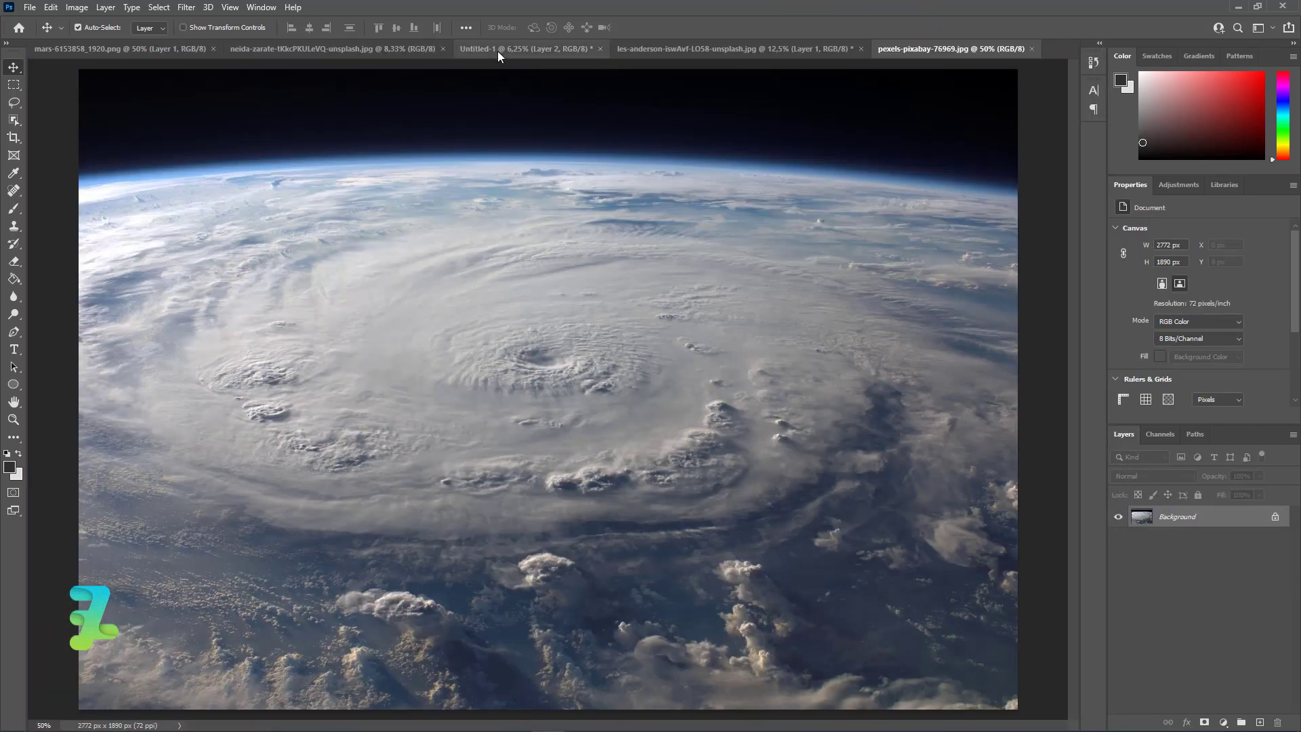
In Untitled-1, place the Earth layer beneath the people layer and shift it toward the page's left edge.
{"action": "left_click", "coordinate": [499, 49]}
{"action": "left_click_drag", "start_coordinate": [1150, 526], "coordinate": [1152, 562]}
{"action": "left_click_drag", "start_coordinate": [531, 351], "coordinate": [485, 368]}
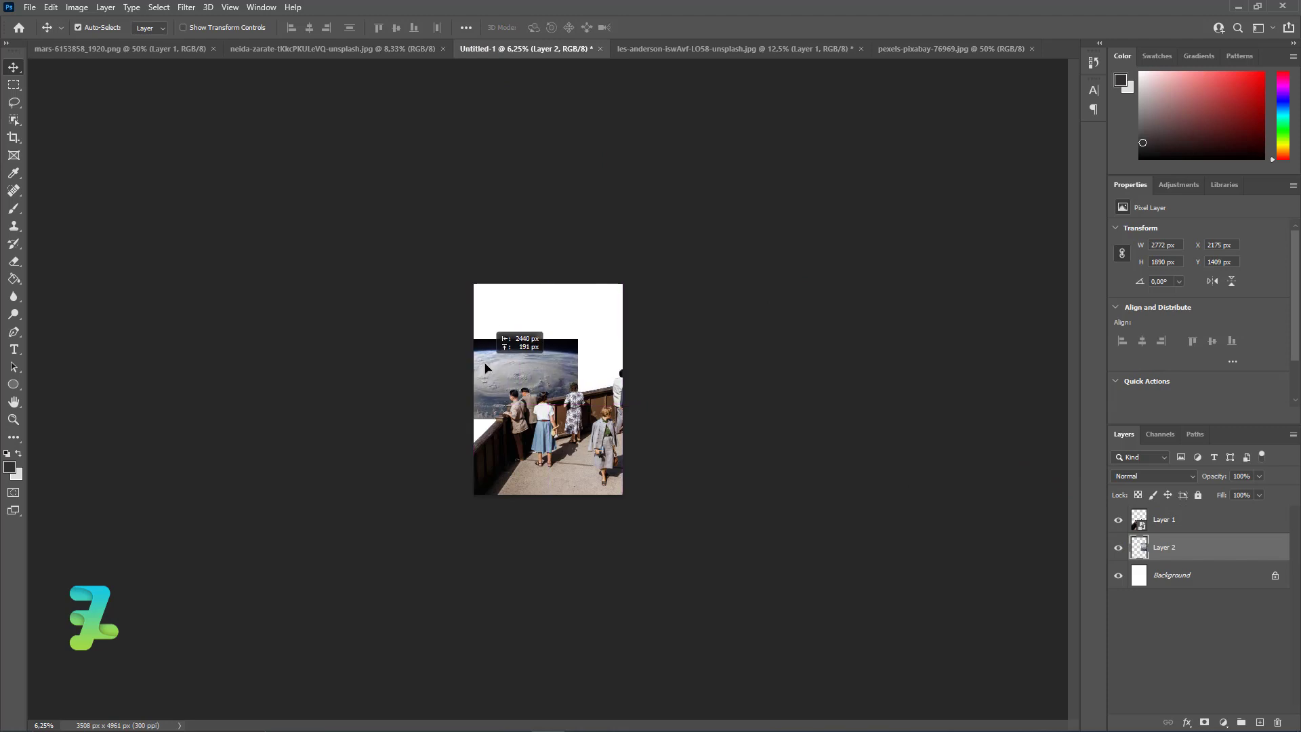
Enlarge the Earth layer to about 349%, rotate it about -1.6°, and lower it so the horizon sits just above the people.
{"action": "key", "text": "ctrl+t"}
{"action": "left_click_drag", "start_coordinate": [590, 331], "coordinate": [725, 234]}
{"action": "left_click_drag", "start_coordinate": [543, 382], "coordinate": [555, 425]}
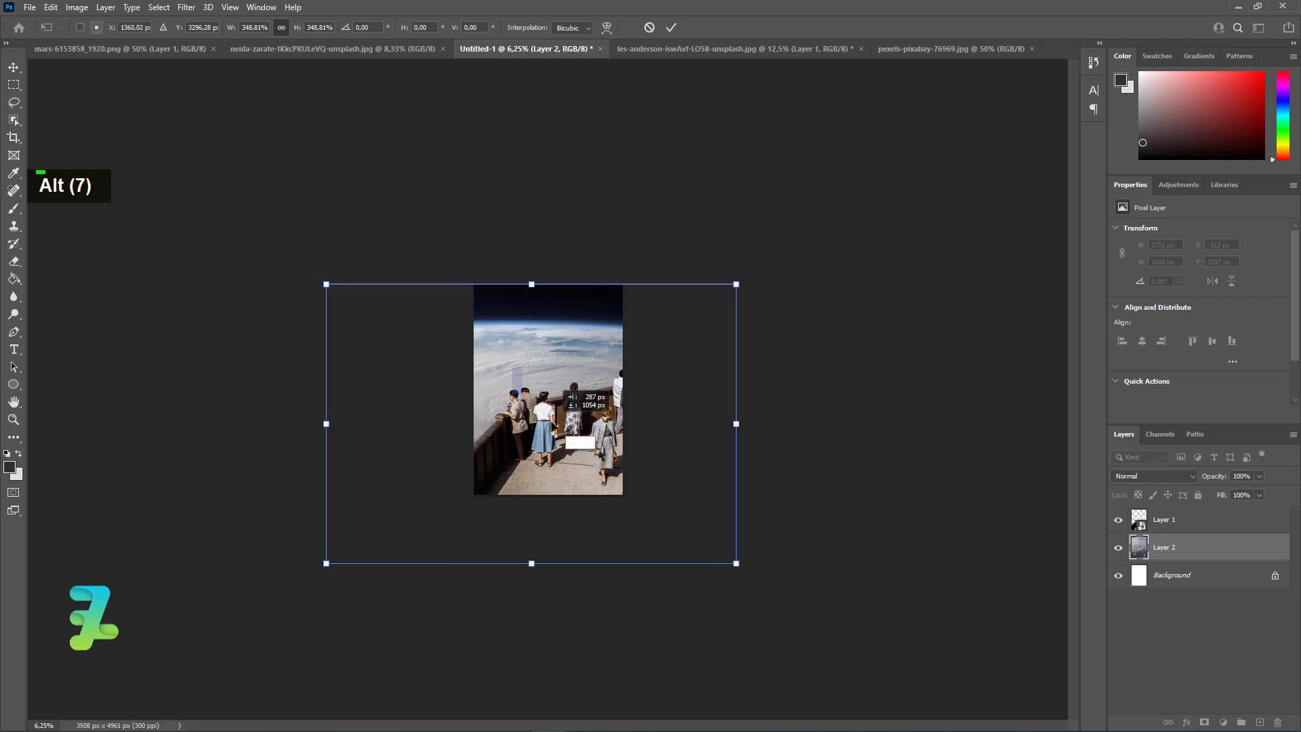
{"action": "left_click_drag", "start_coordinate": [825, 524], "coordinate": [880, 488]}
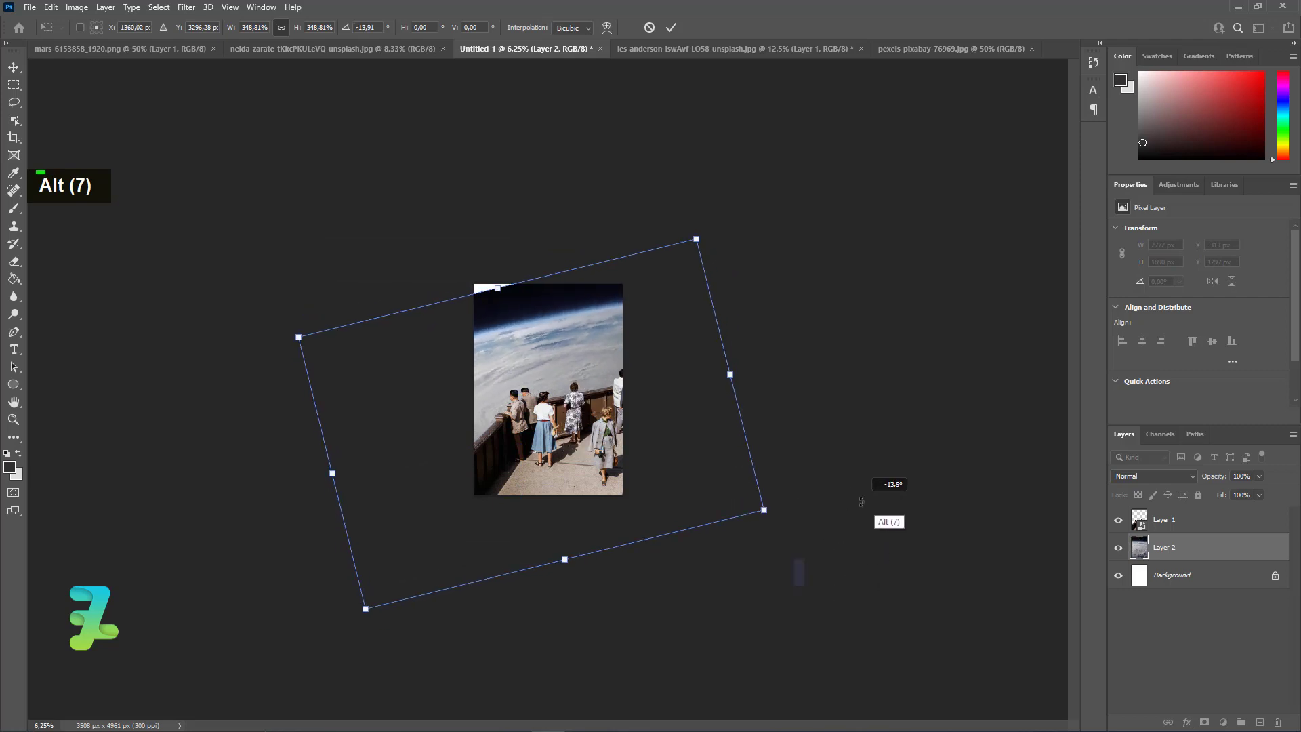
{"action": "mouse_move", "coordinate": [557, 305]}
{"action": "left_mouse_down"}
{"action": "mouse_move", "coordinate": [562, 333]}
{"action": "mouse_move", "coordinate": [551, 327]}
{"action": "left_mouse_up"}
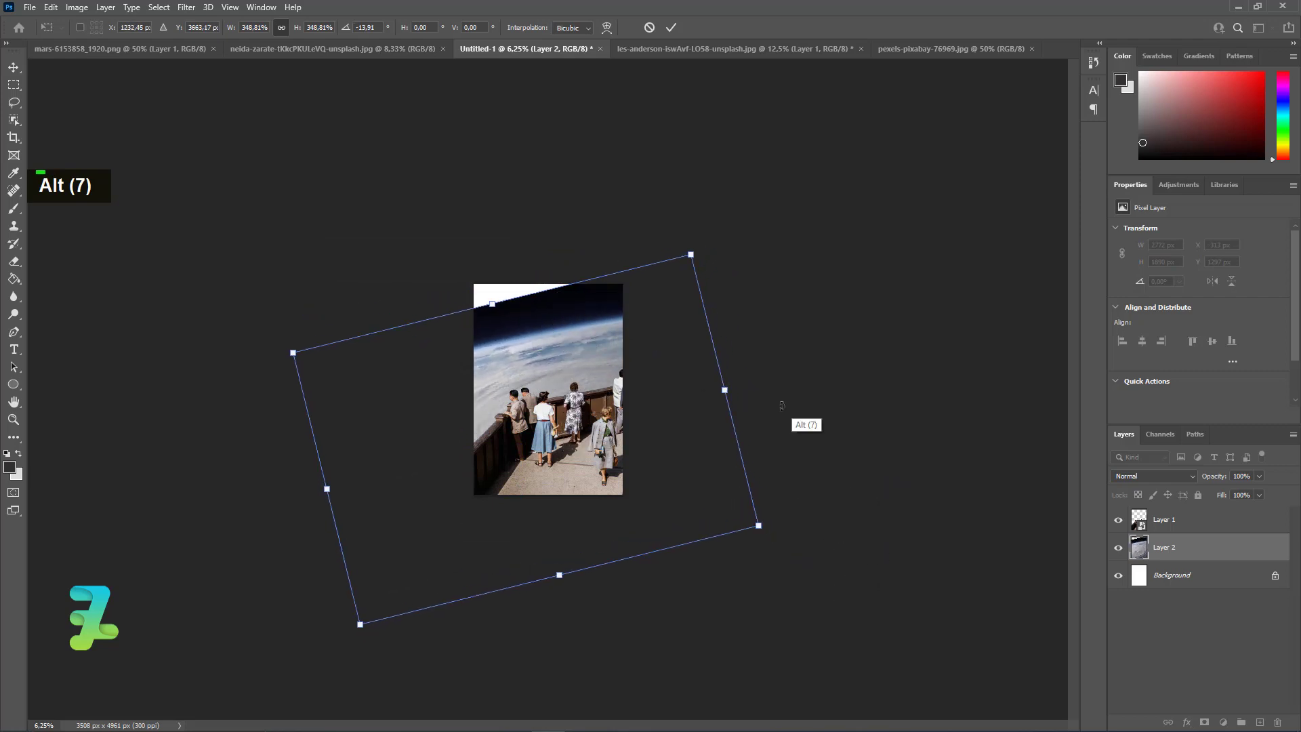
{"action": "left_click_drag", "start_coordinate": [810, 522], "coordinate": [761, 587]}
{"action": "left_click_drag", "start_coordinate": [511, 376], "coordinate": [518, 407]}
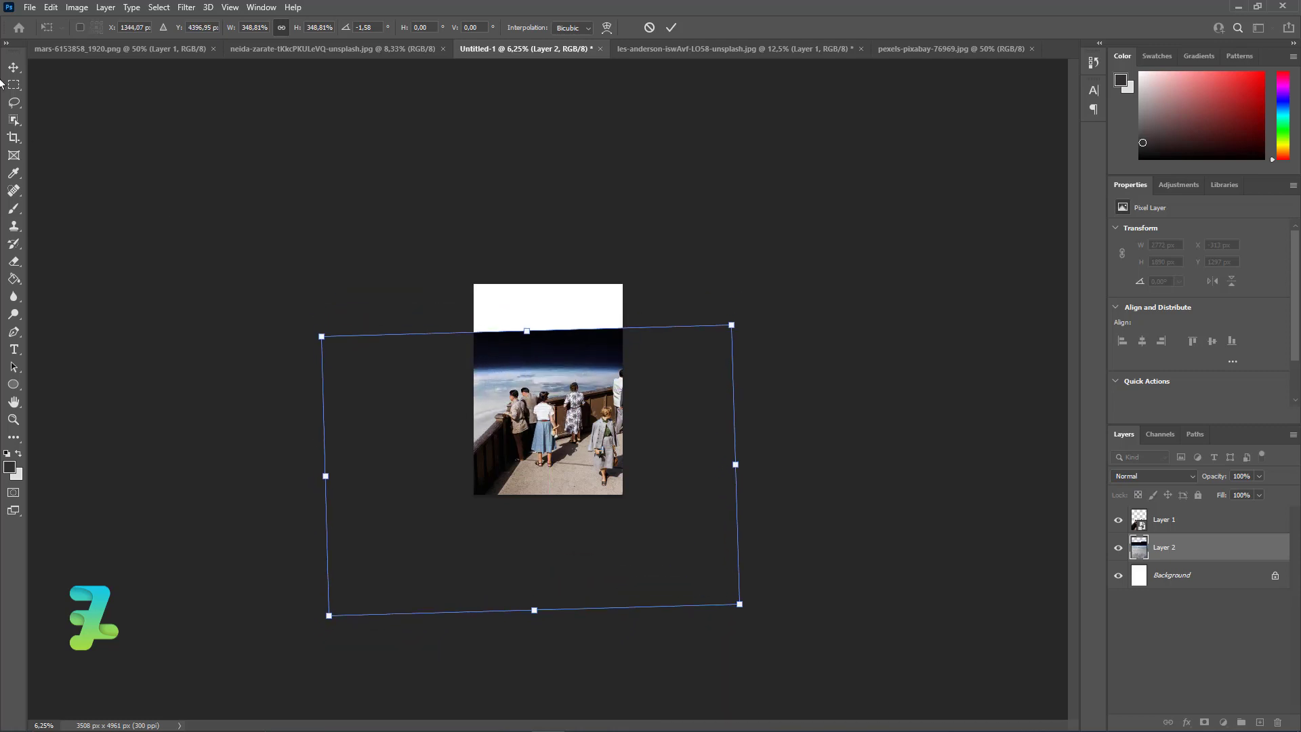
{"action": "left_click", "coordinate": [11, 70]}
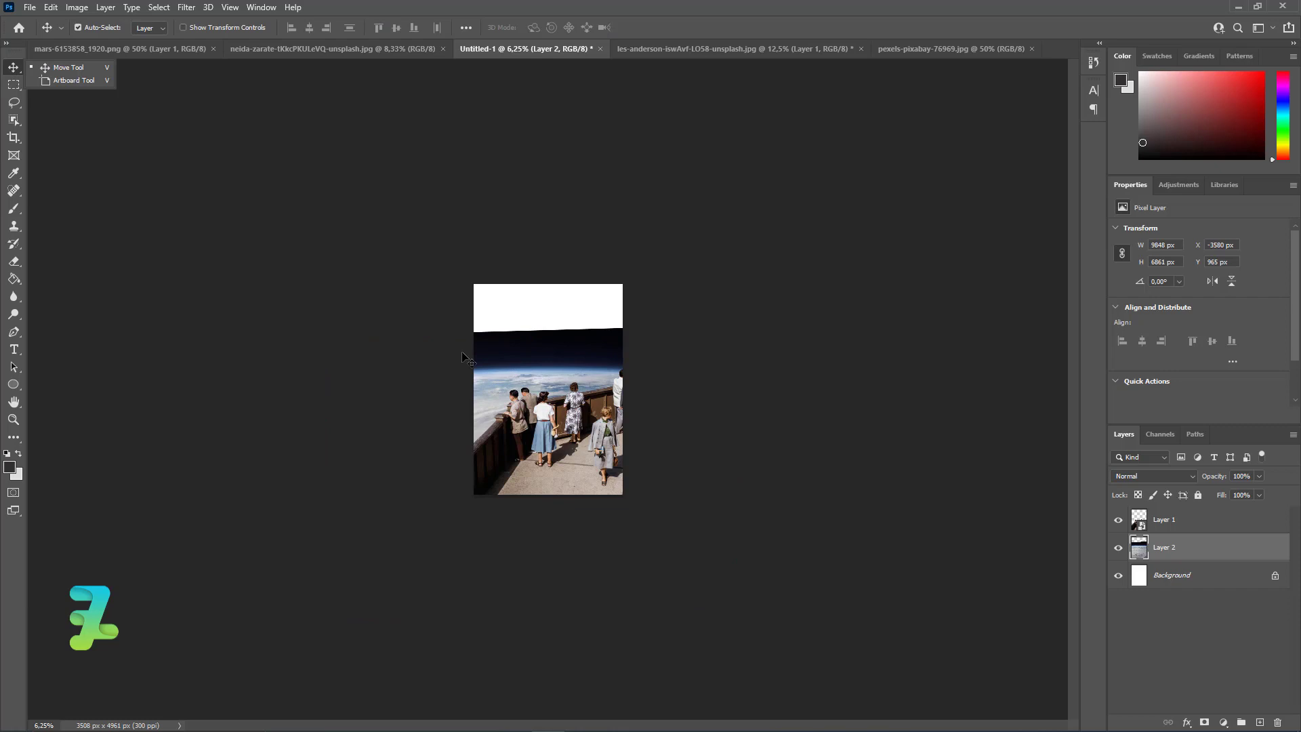
Add a layer mask to the Earth layer.
{"action": "key", "text": "ctrl+equal"}
{"action": "key", "text": "ctrl+equal"}
{"action": "key", "text": "ctrl+equal"}
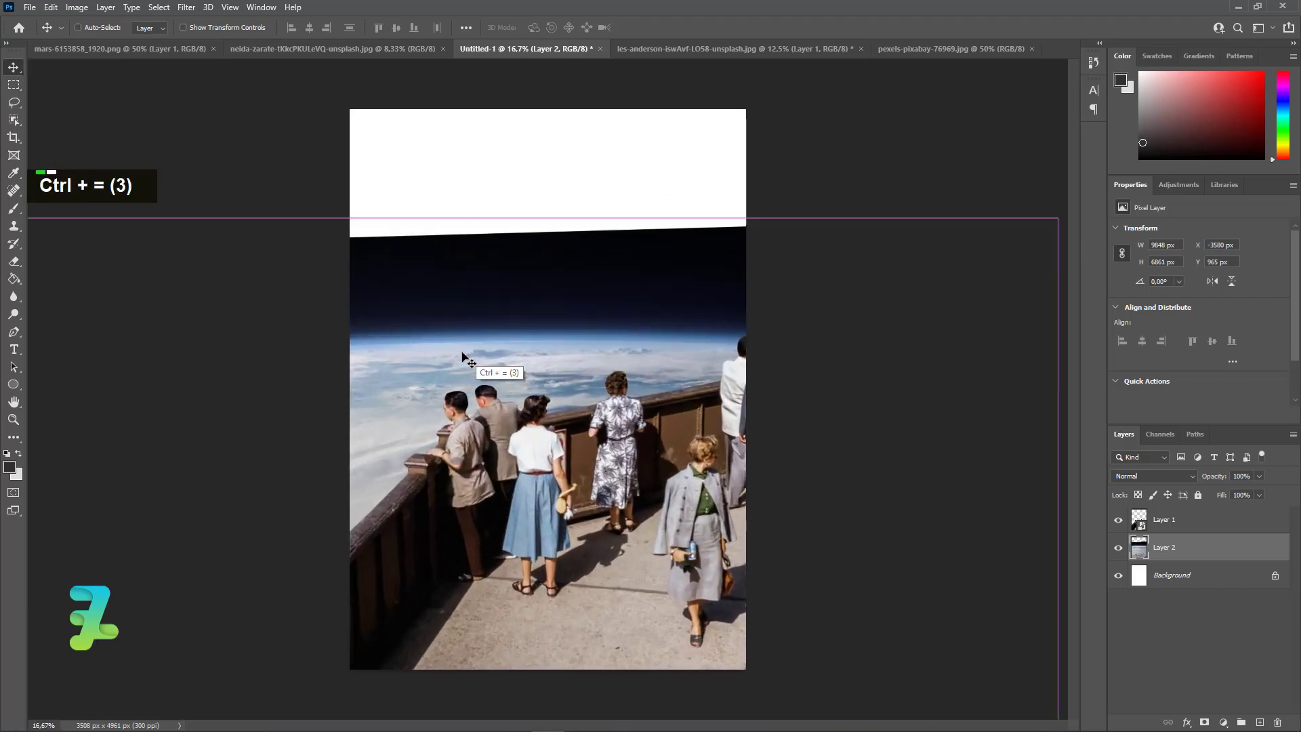
{"action": "key", "text": "ctrl+minus"}
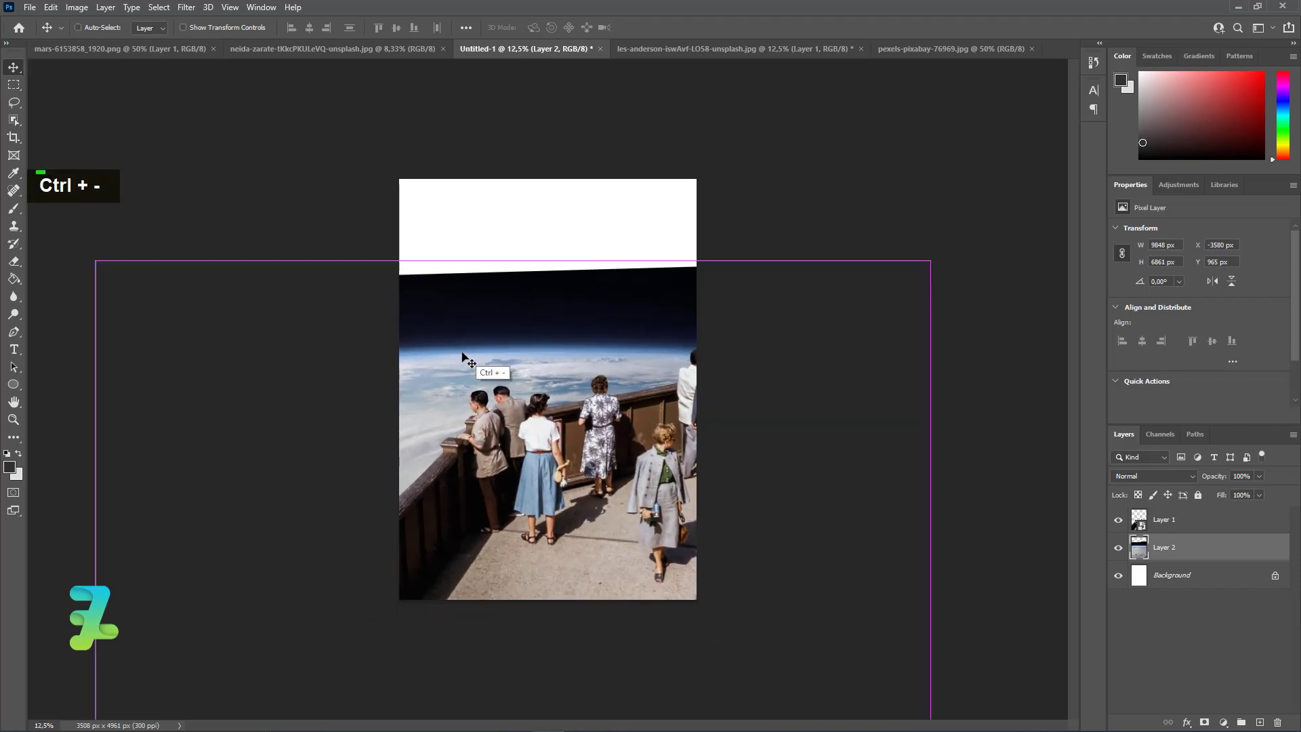
{"action": "left_click", "coordinate": [1197, 720]}
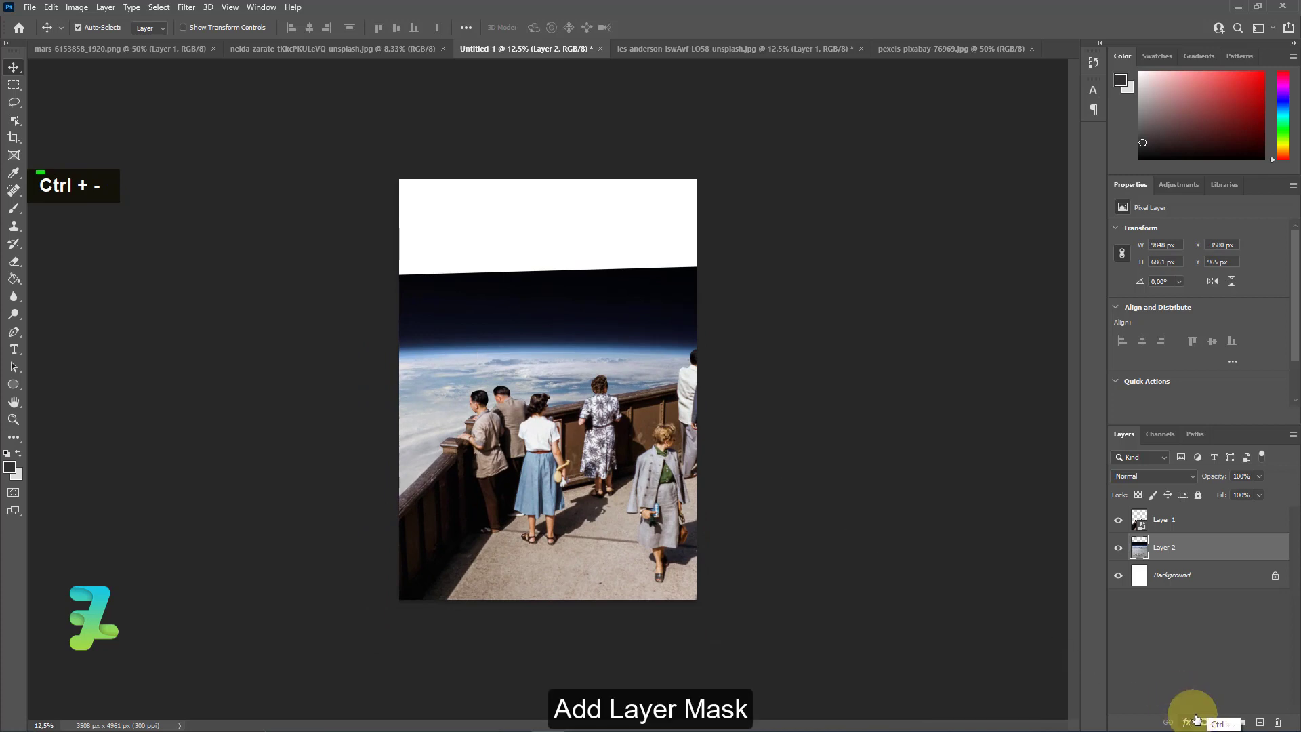
{"action": "left_click", "coordinate": [1204, 722]}
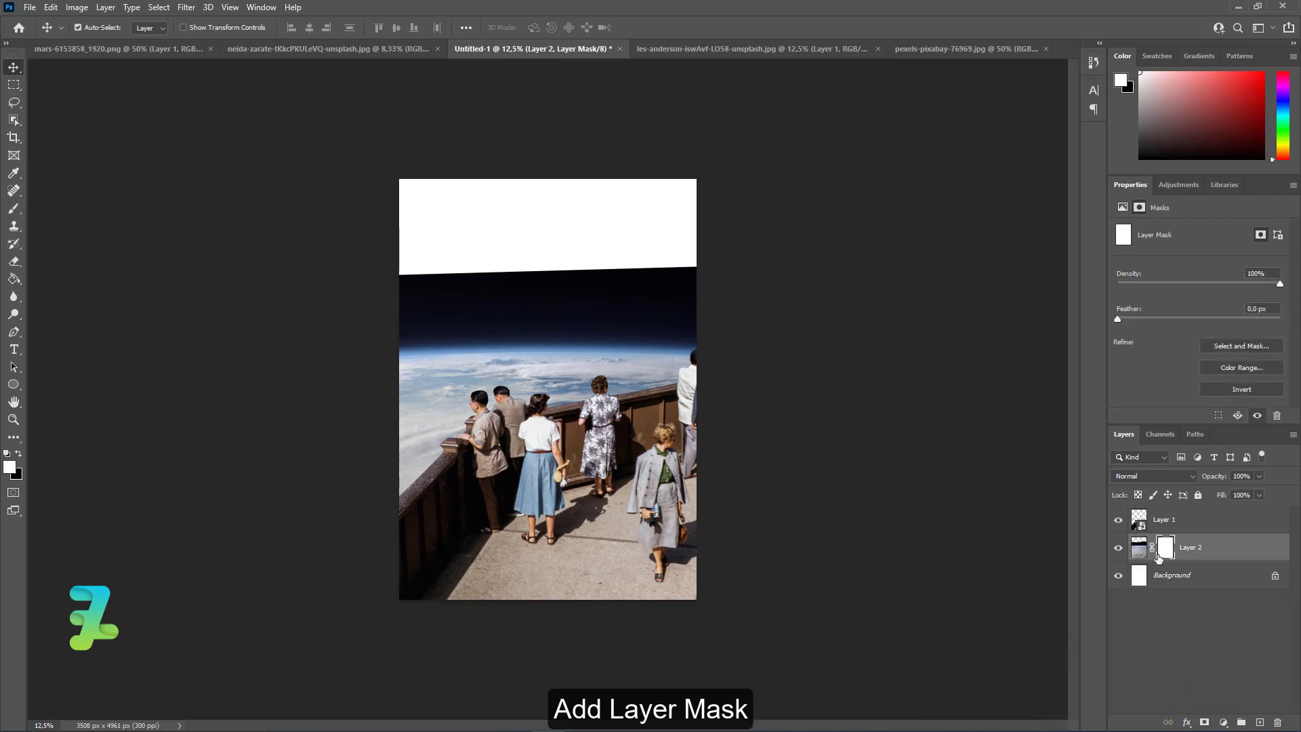
Set the foreground color to black (#000000) and switch to the Brush tool.
{"action": "left_click", "coordinate": [17, 454]}
{"action": "double_click", "coordinate": [9, 467]}
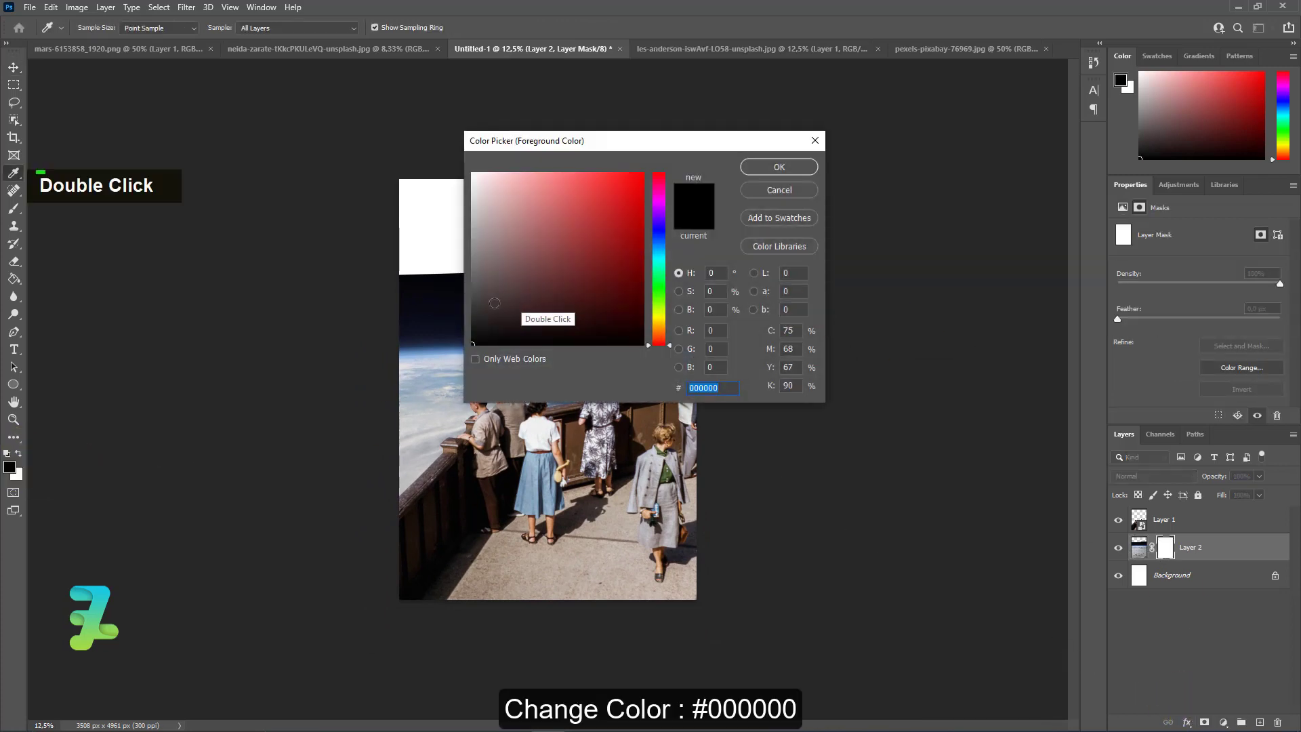
{"action": "left_click", "coordinate": [764, 167]}
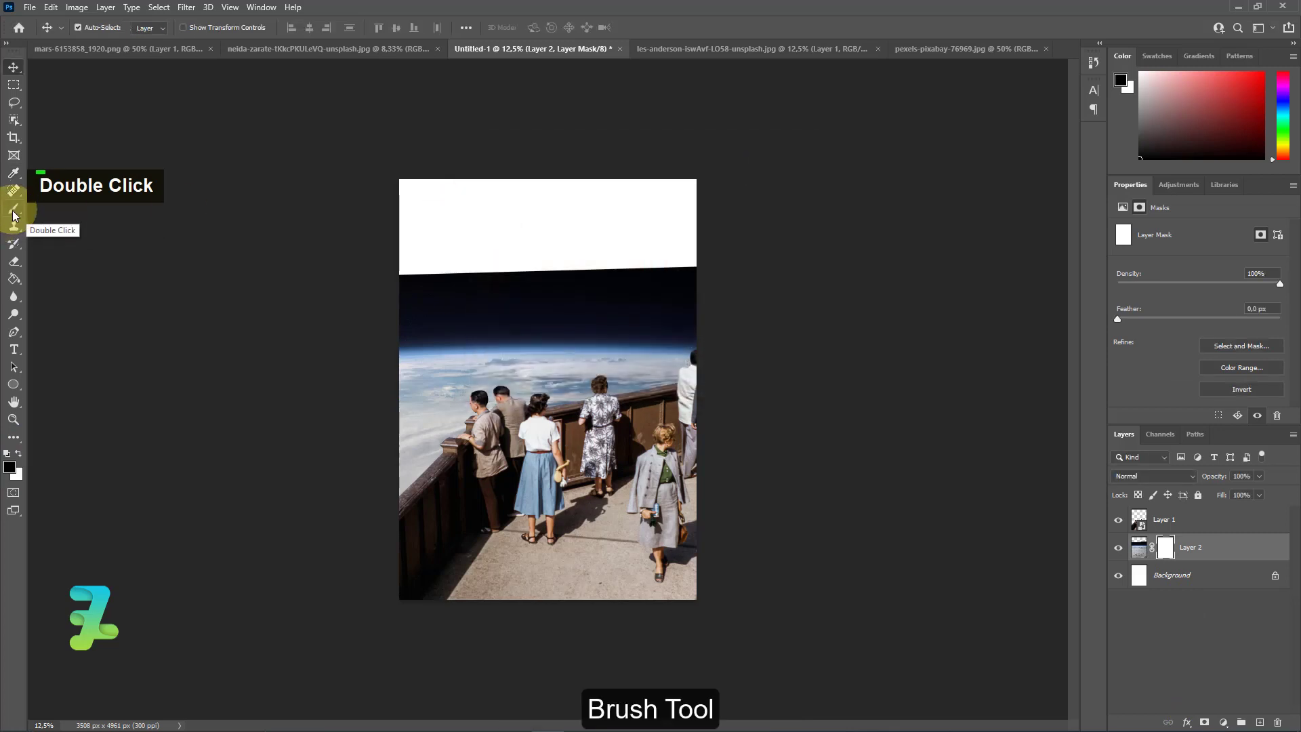
{"action": "right_click", "coordinate": [13, 208]}
{"action": "left_click", "coordinate": [39, 215]}
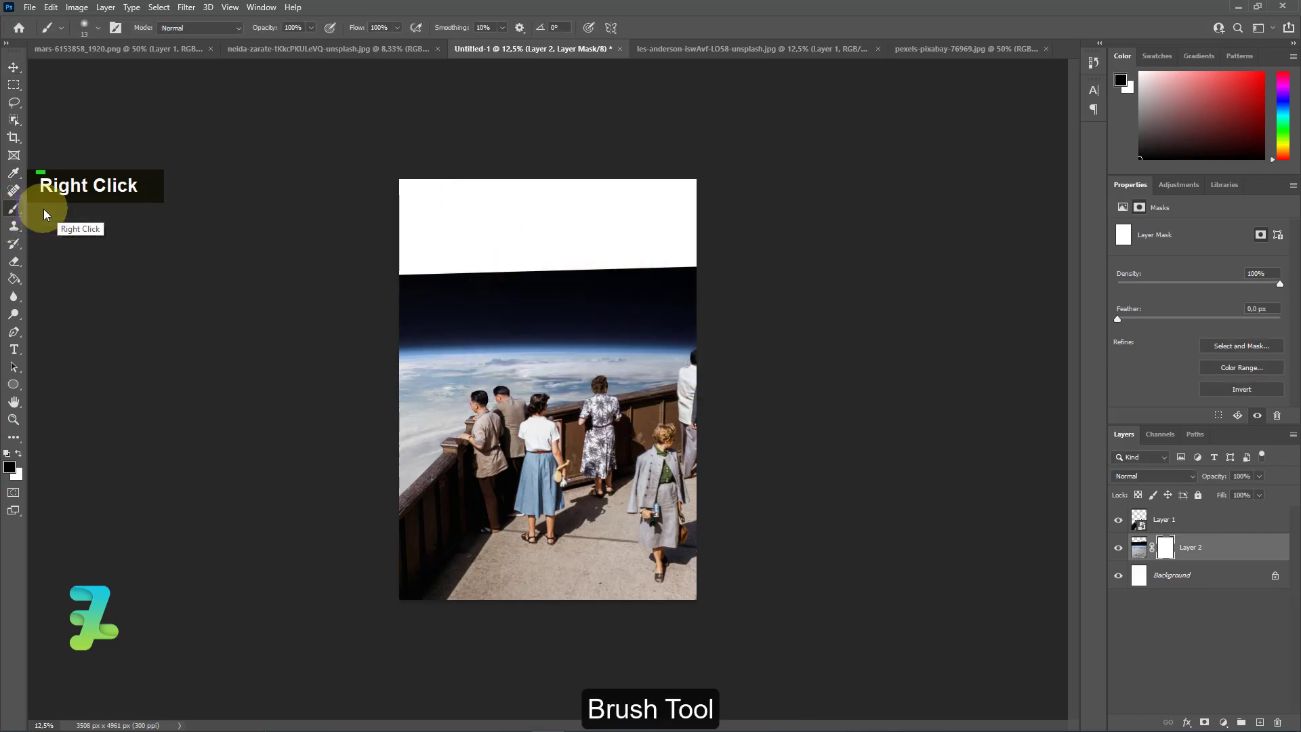
Enlarge the soft brush to about 1811 px for painting on the Earth layer's mask.
{"action": "left_click", "coordinate": [98, 28]}
{"action": "left_click_drag", "start_coordinate": [101, 79], "coordinate": [155, 76]}
{"action": "left_click", "coordinate": [97, 27]}
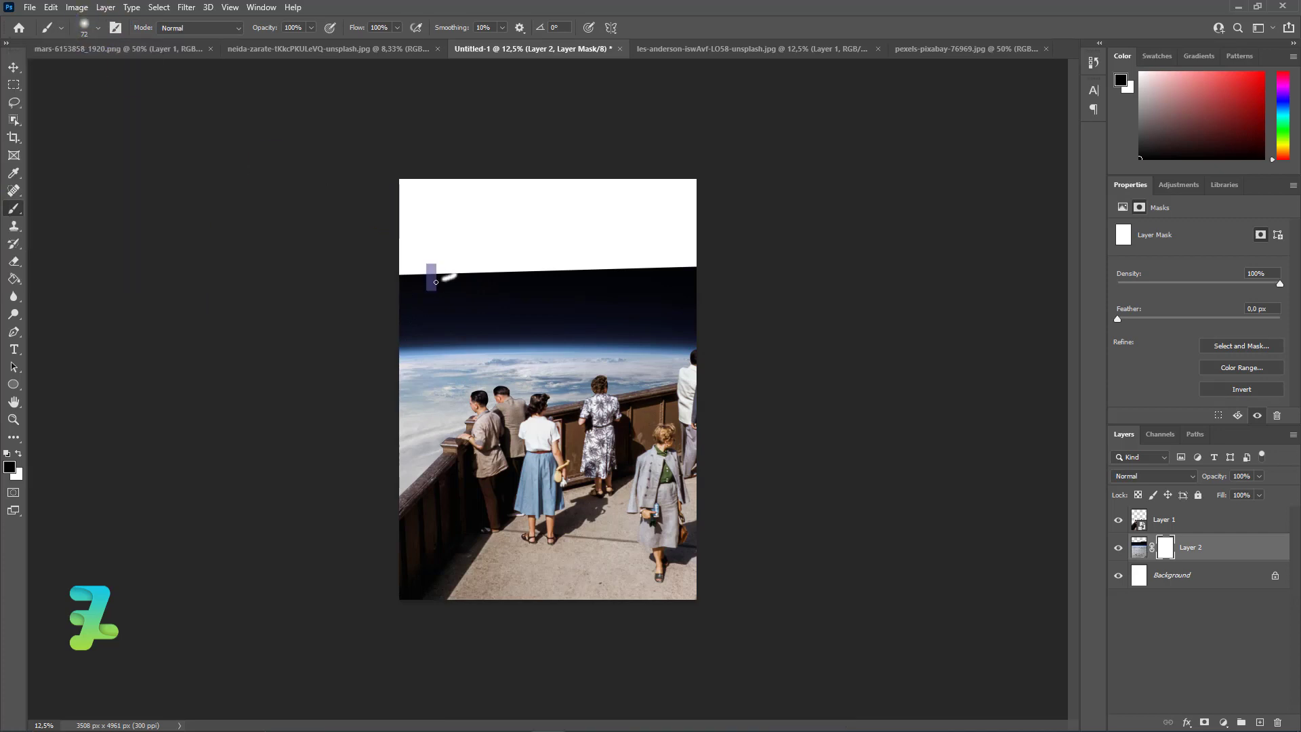
{"action": "left_click", "coordinate": [98, 28]}
{"action": "left_click_drag", "start_coordinate": [100, 71], "coordinate": [139, 77]}
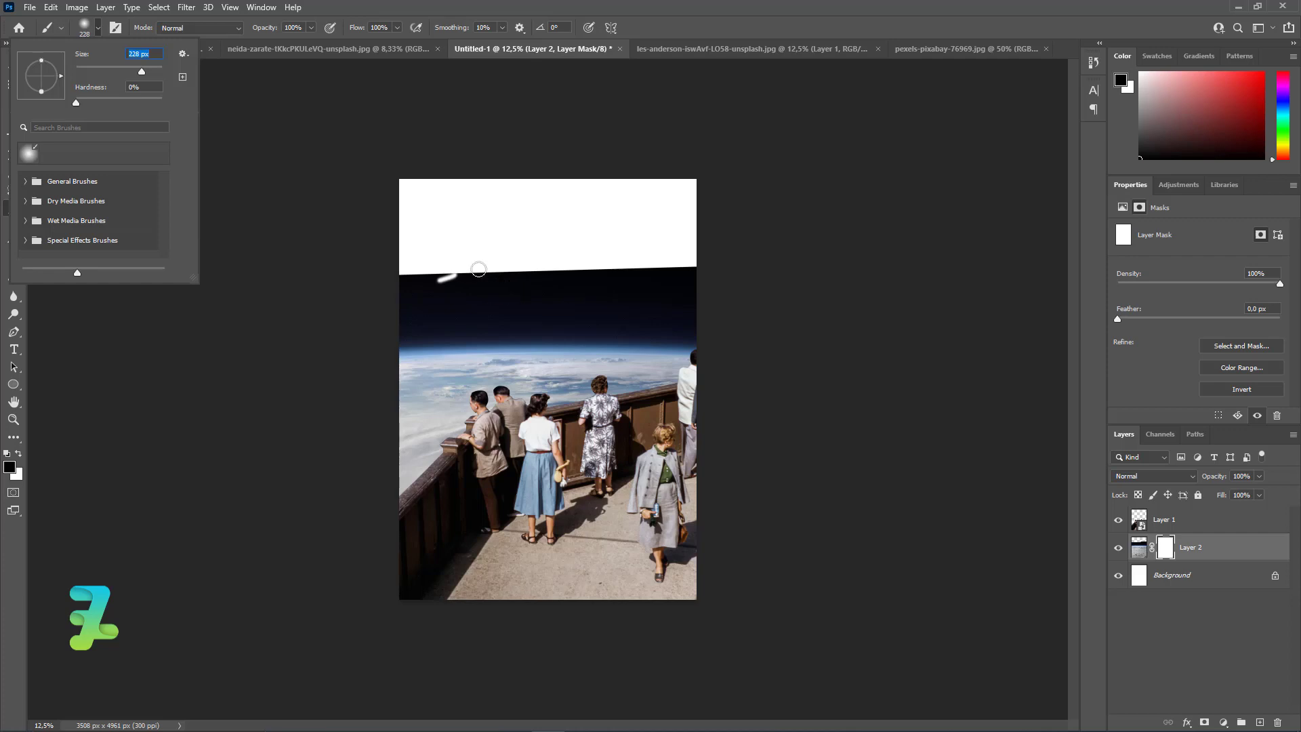
{"action": "type", "text": "]"}
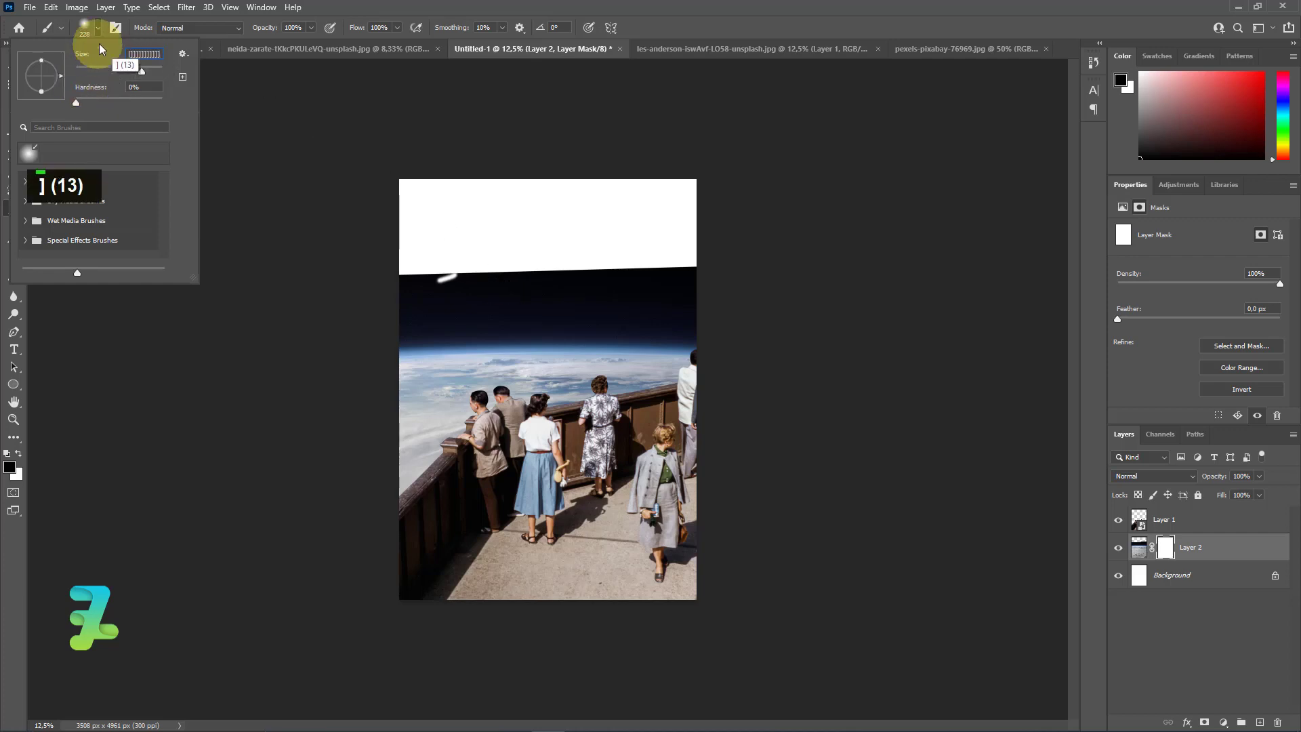
{"action": "left_click", "coordinate": [149, 74]}
{"action": "left_click", "coordinate": [638, 283]}
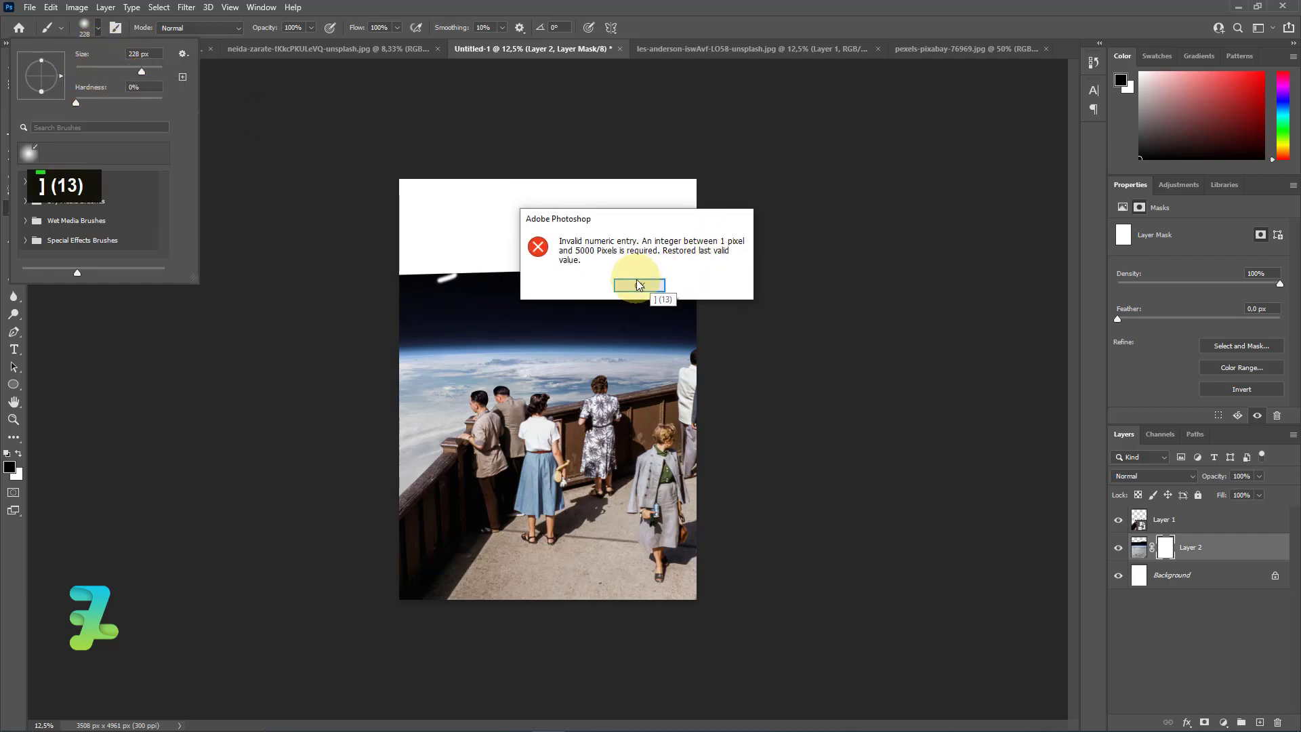
{"action": "left_click", "coordinate": [137, 72]}
{"action": "left_click_drag", "start_coordinate": [137, 72], "coordinate": [163, 74]}
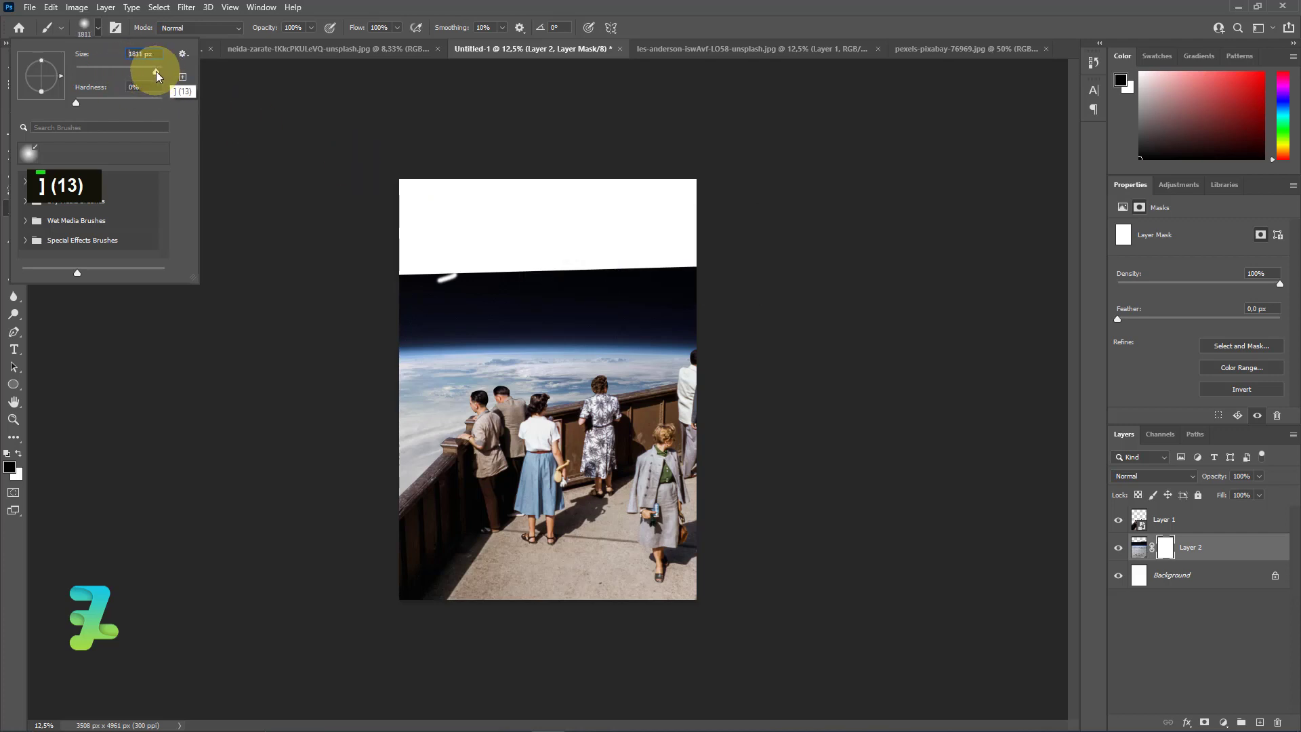
Paint black across the upper part of the Earth layer's mask, reducing the brush to 1000 px, to fade out the straight upper edge.
{"action": "mouse_move", "coordinate": [524, 256]}
{"action": "left_mouse_down"}
{"action": "mouse_move", "coordinate": [424, 241]}
{"action": "mouse_move", "coordinate": [517, 243]}
{"action": "mouse_move", "coordinate": [422, 239]}
{"action": "mouse_move", "coordinate": [645, 232]}
{"action": "left_mouse_up"}
{"action": "key", "text": "bracketleft"}
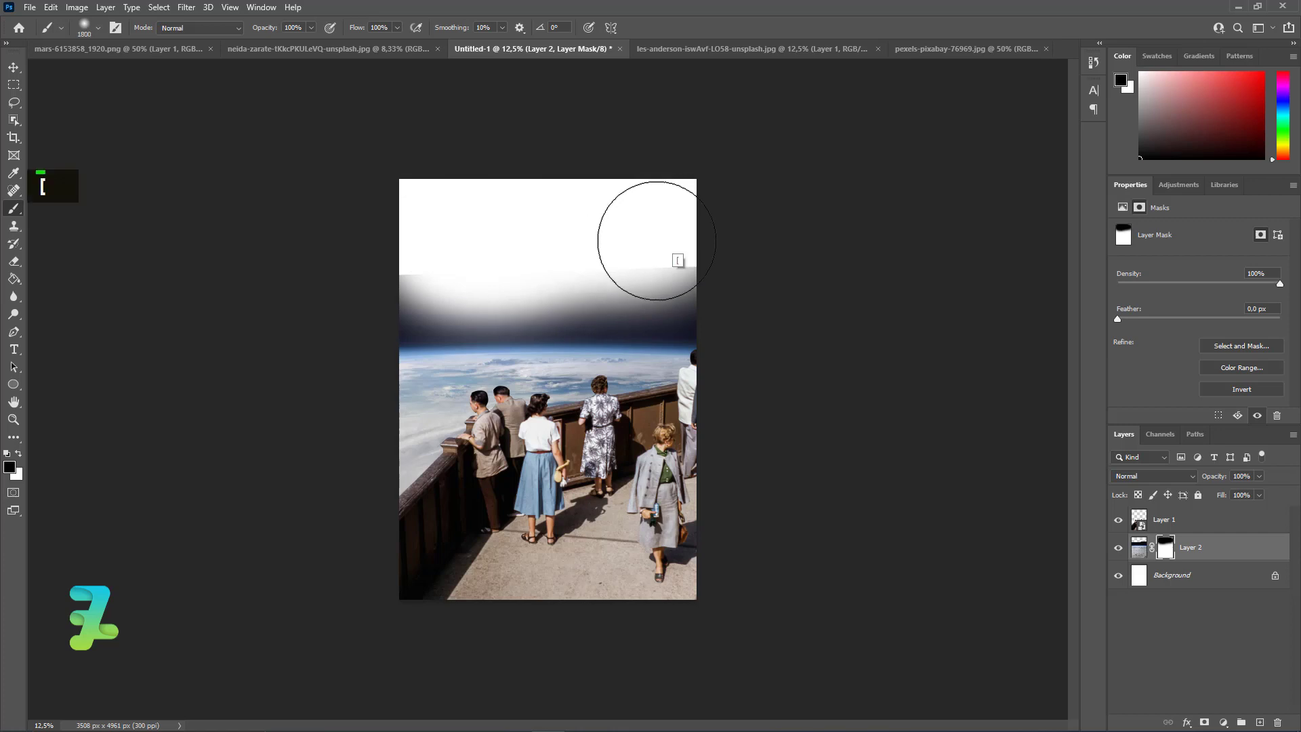
{"action": "mouse_move", "coordinate": [695, 257]}
{"action": "left_mouse_down"}
{"action": "mouse_move", "coordinate": [572, 263]}
{"action": "mouse_move", "coordinate": [643, 249]}
{"action": "mouse_move", "coordinate": [370, 278]}
{"action": "mouse_move", "coordinate": [721, 266]}
{"action": "mouse_move", "coordinate": [372, 258]}
{"action": "left_mouse_up"}
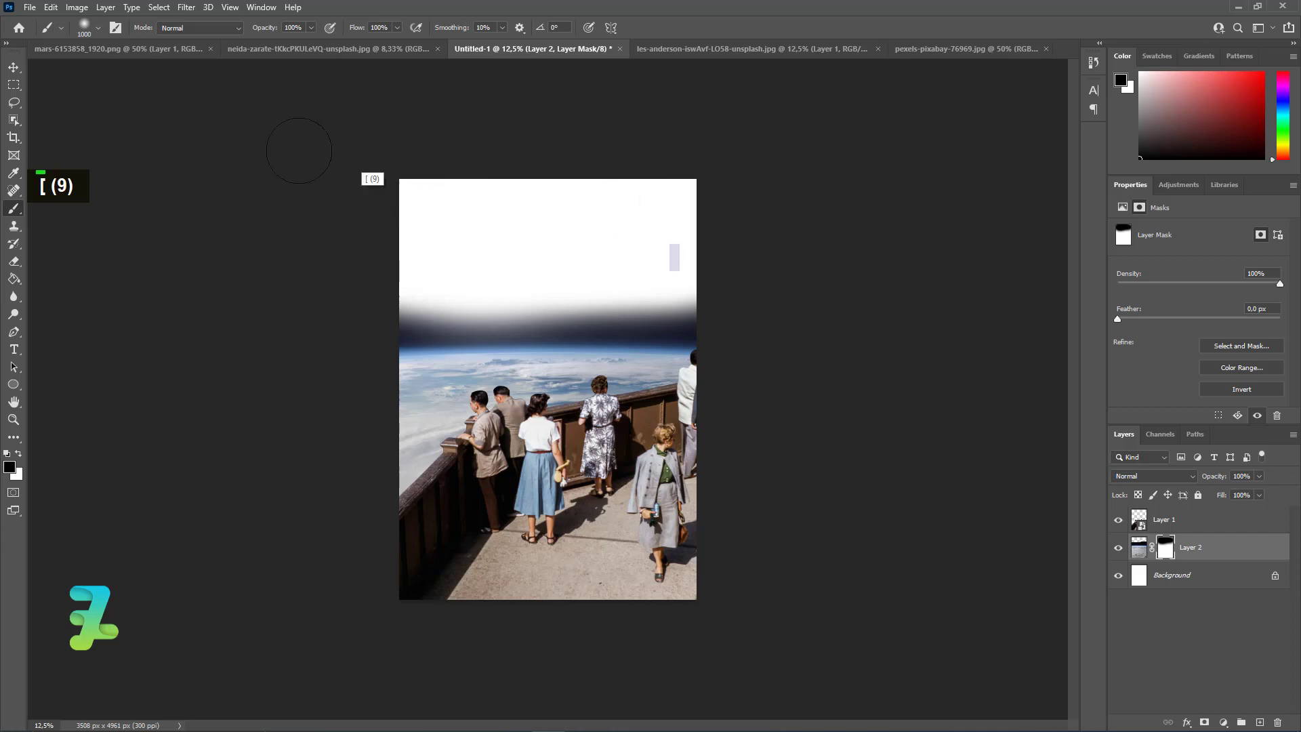
Float the Milky Way photo in its own window, copy its starry sky into Untitled-1, and dock the photo again.
{"action": "right_click", "coordinate": [255, 51]}
{"action": "left_click", "coordinate": [284, 114]}
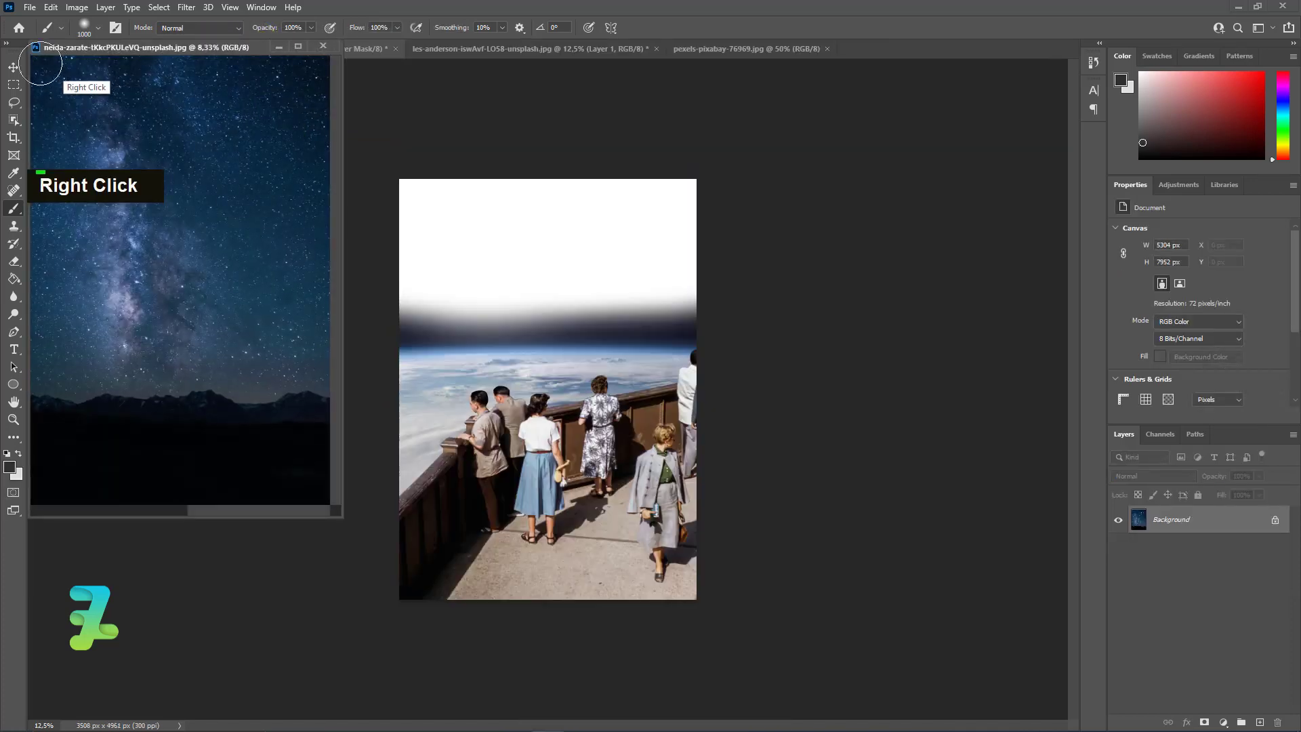
{"action": "left_click", "coordinate": [13, 68]}
{"action": "left_click_drag", "start_coordinate": [1138, 519], "coordinate": [572, 317]}
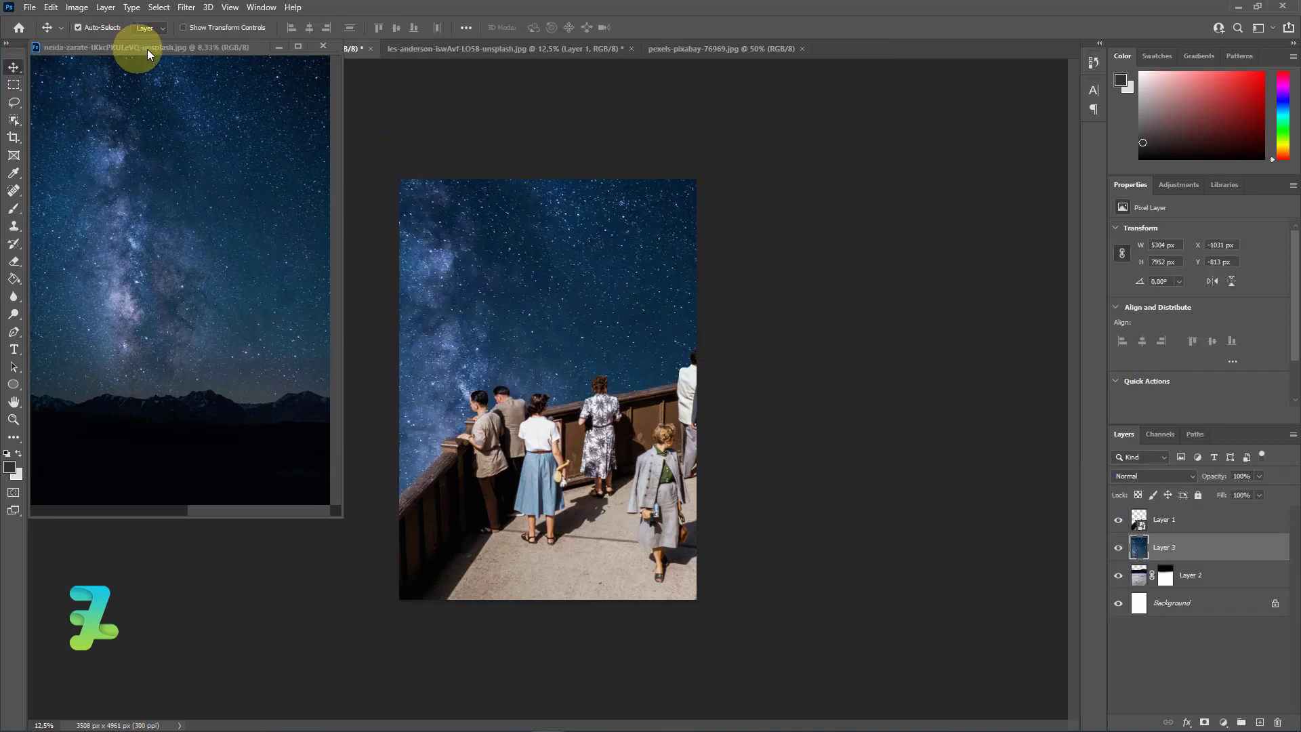
{"action": "left_click_drag", "start_coordinate": [148, 49], "coordinate": [832, 50]}
In Untitled-1, place the starry sky layer beneath the Earth layer and shift the sky image upward.
{"action": "left_click", "coordinate": [243, 50]}
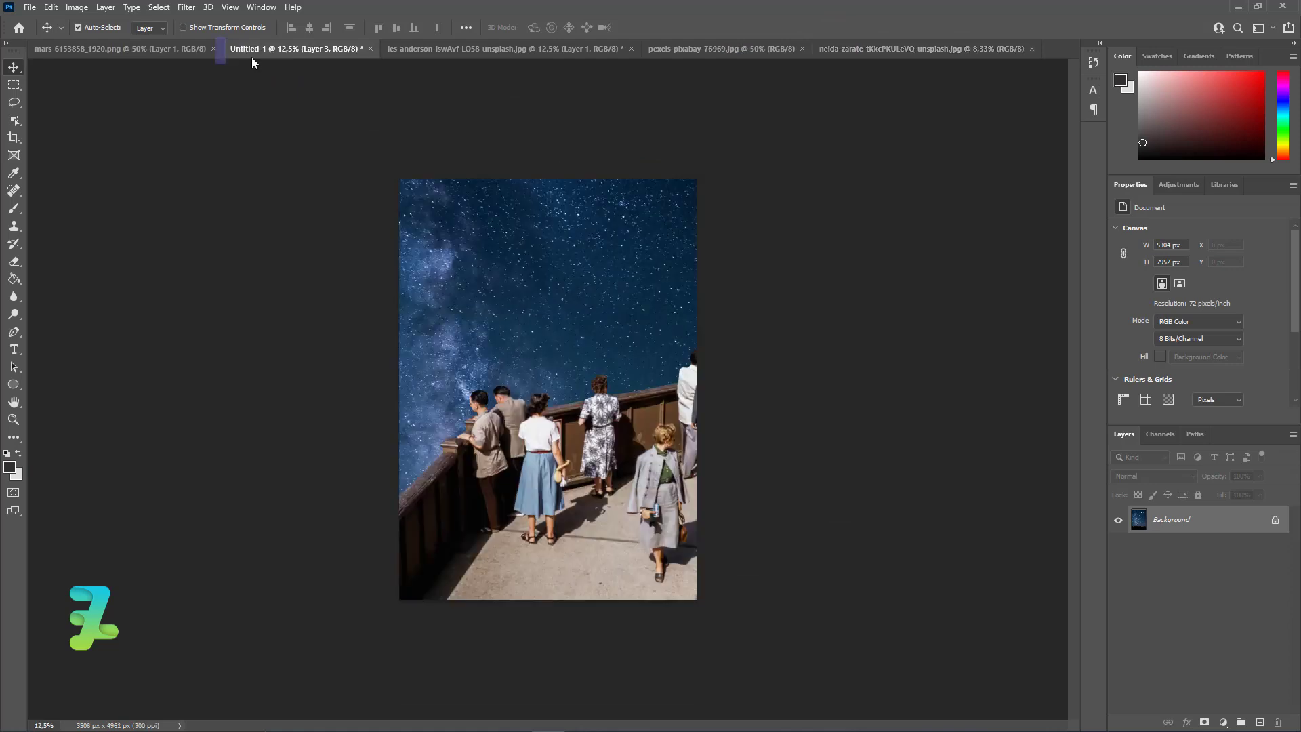
{"action": "left_click_drag", "start_coordinate": [1146, 563], "coordinate": [1147, 589]}
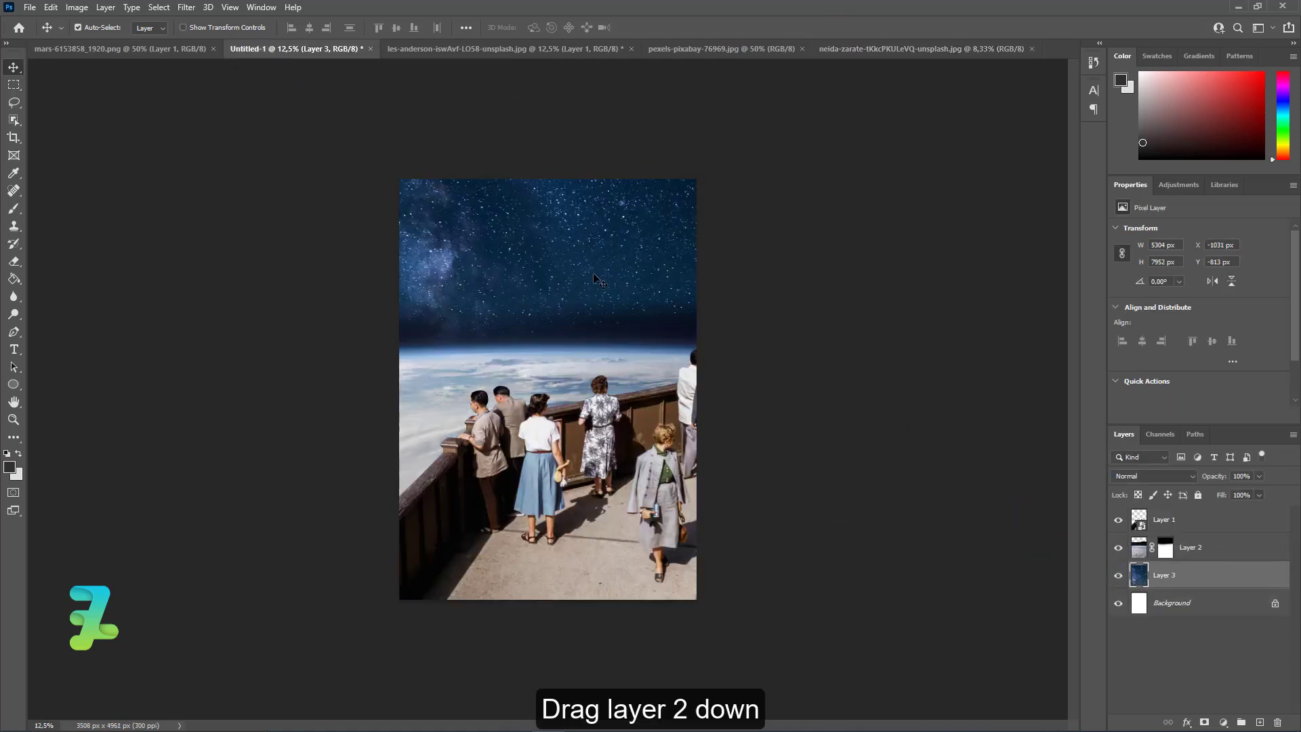
{"action": "left_click_drag", "start_coordinate": [583, 296], "coordinate": [584, 267]}
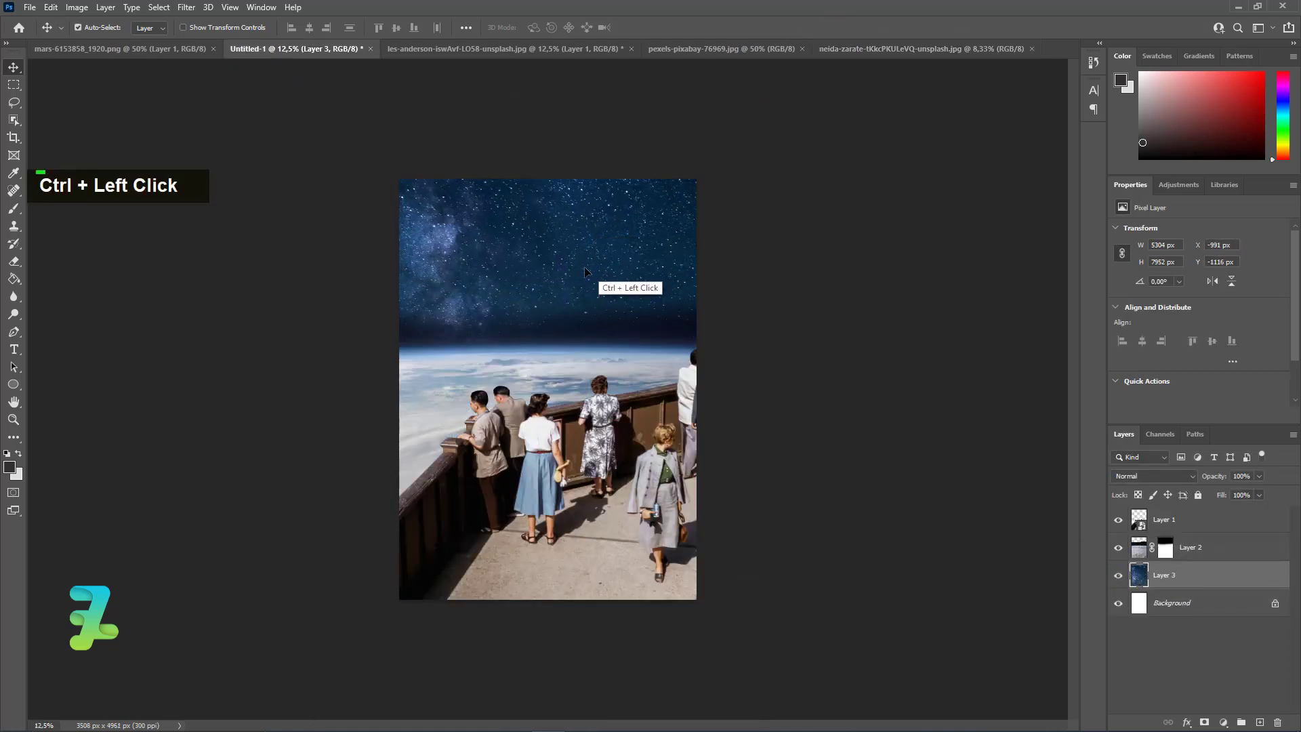
Scale the starry sky layer to about 73.25% and raise it, centered horizontally on the page.
{"action": "key", "text": "ctrl+minus"}
{"action": "key", "text": "ctrl+minus"}
{"action": "key", "text": "ctrl+t"}
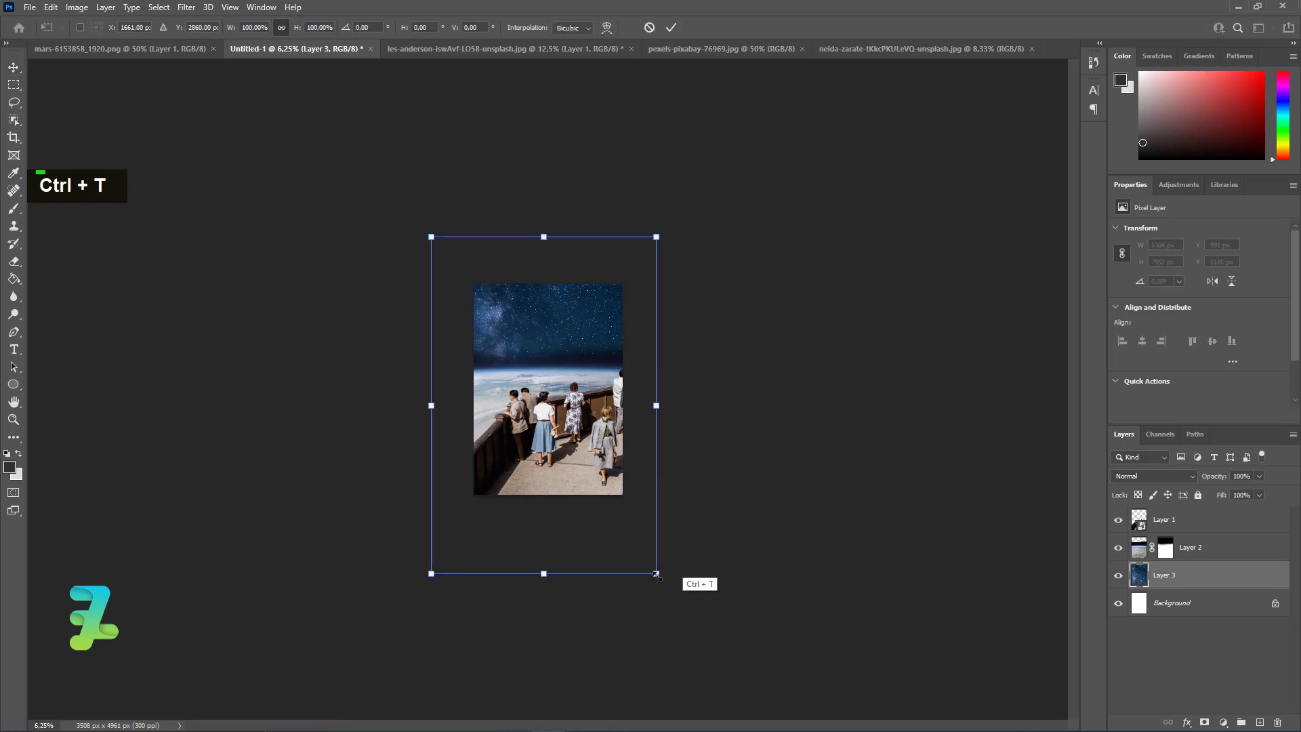
{"action": "left_click_drag", "start_coordinate": [656, 573], "coordinate": [610, 537]}
{"action": "mouse_move", "coordinate": [552, 406]}
{"action": "left_mouse_down"}
{"action": "mouse_move", "coordinate": [558, 300]}
{"action": "mouse_move", "coordinate": [541, 372]}
{"action": "mouse_move", "coordinate": [566, 378]}
{"action": "mouse_move", "coordinate": [553, 384]}
{"action": "left_mouse_up"}
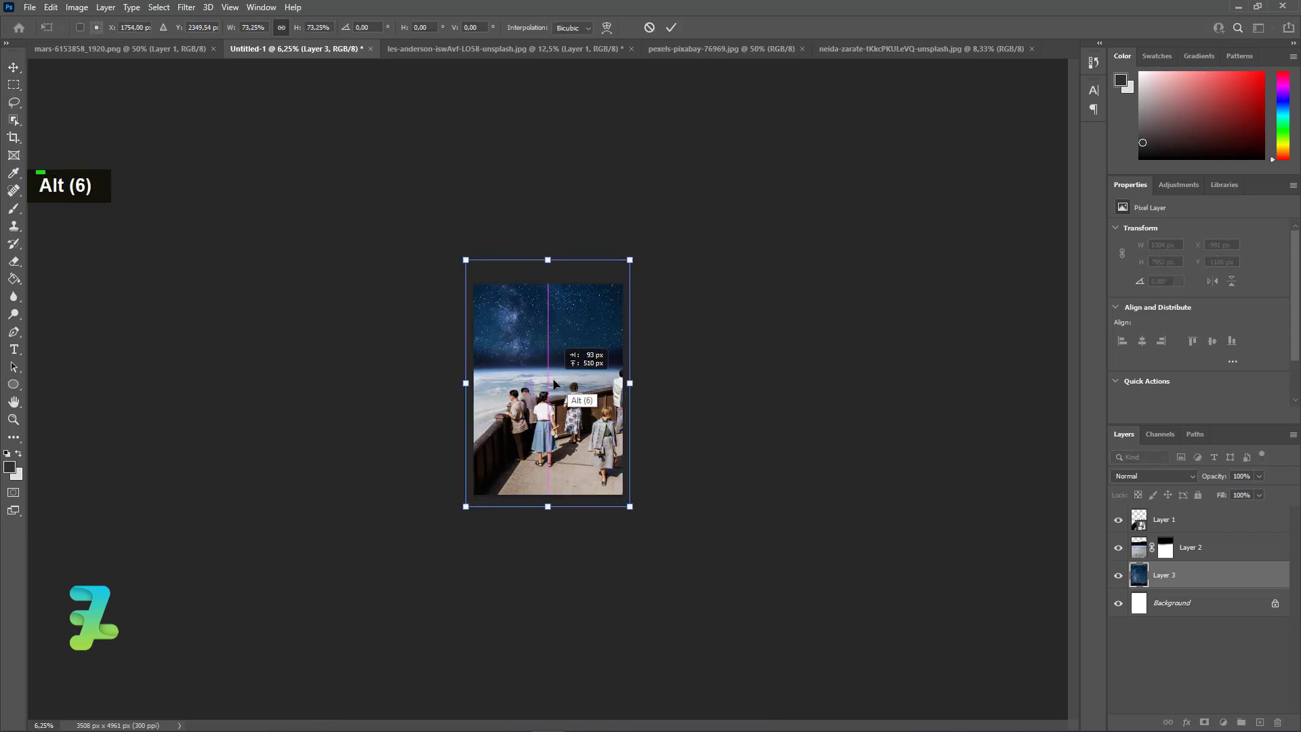
{"action": "key", "text": "Return"}
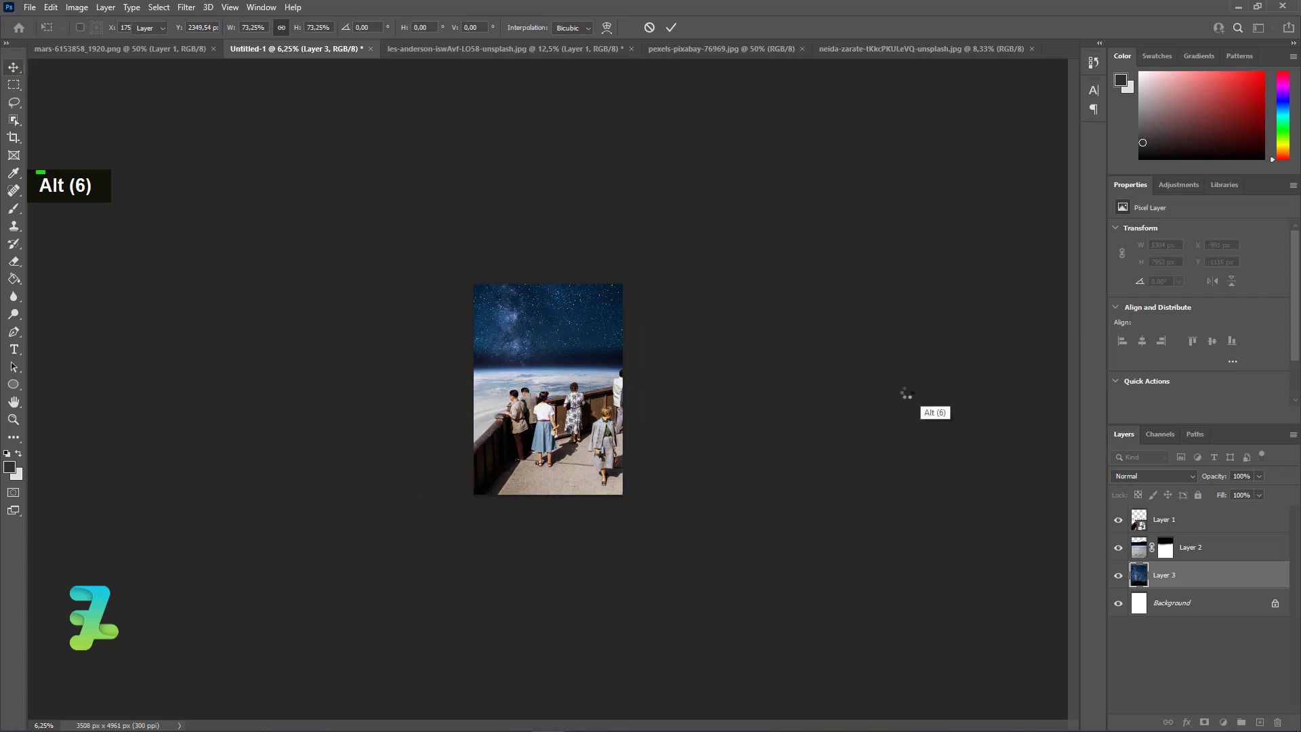
Add a Brightness/Contrast adjustment clipped to the starry sky layer, with brightness -140 and contrast 41.
{"action": "key", "text": "ctrl+equal"}
{"action": "key", "text": "ctrl+equal"}
{"action": "key", "text": "ctrl+equal"}
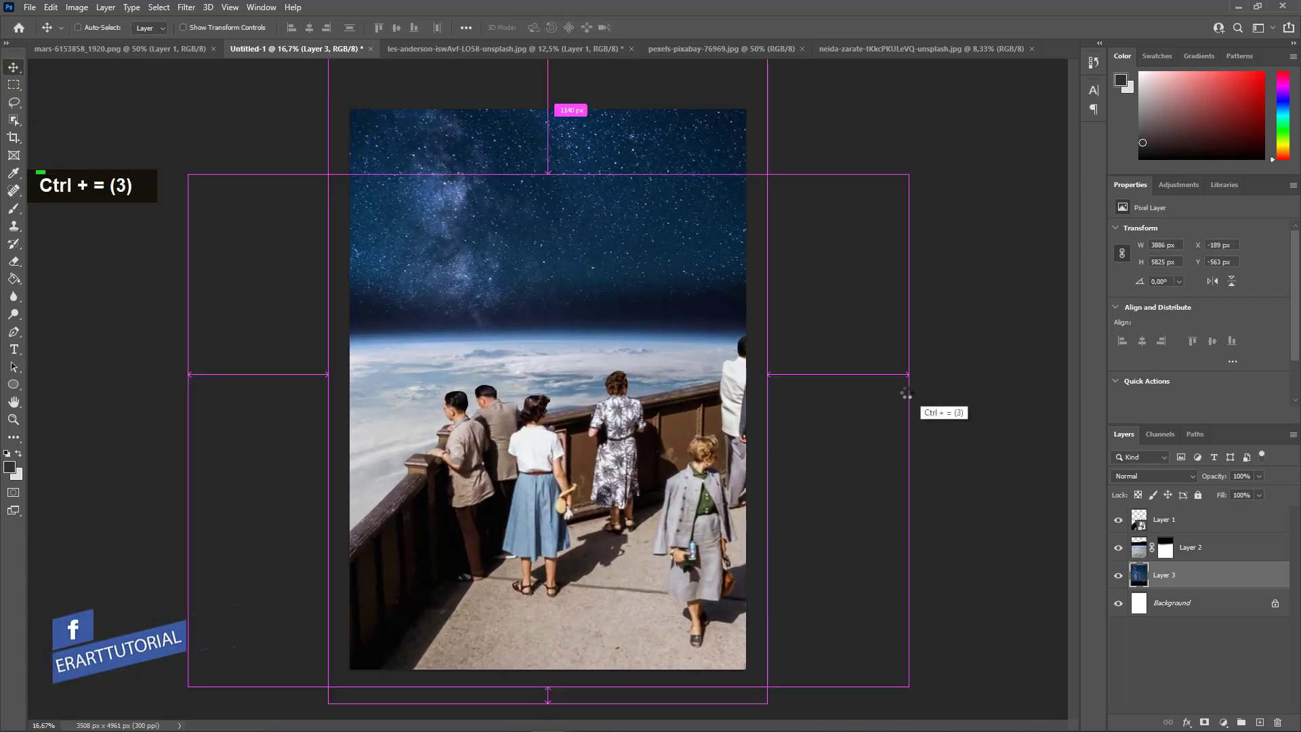
{"action": "left_click", "coordinate": [1224, 722]}
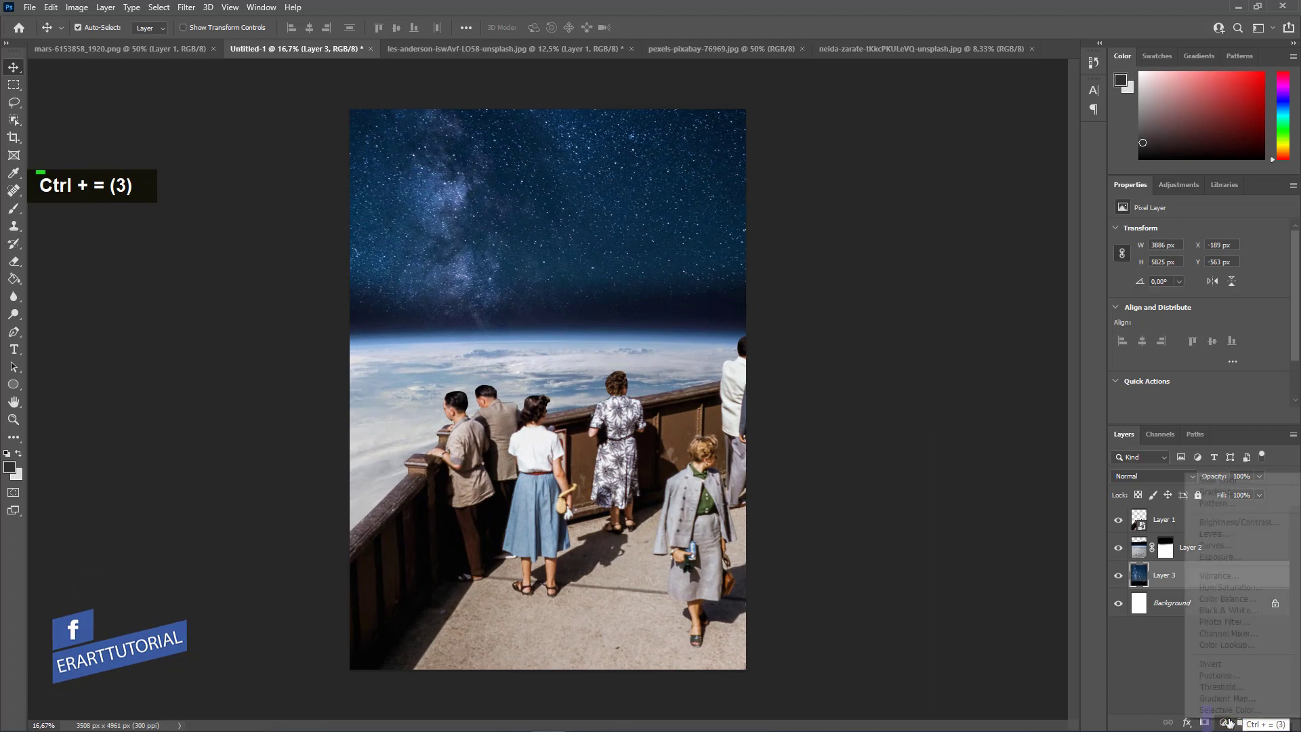
{"action": "left_click", "coordinate": [1220, 534]}
{"action": "left_click", "coordinate": [1200, 417]}
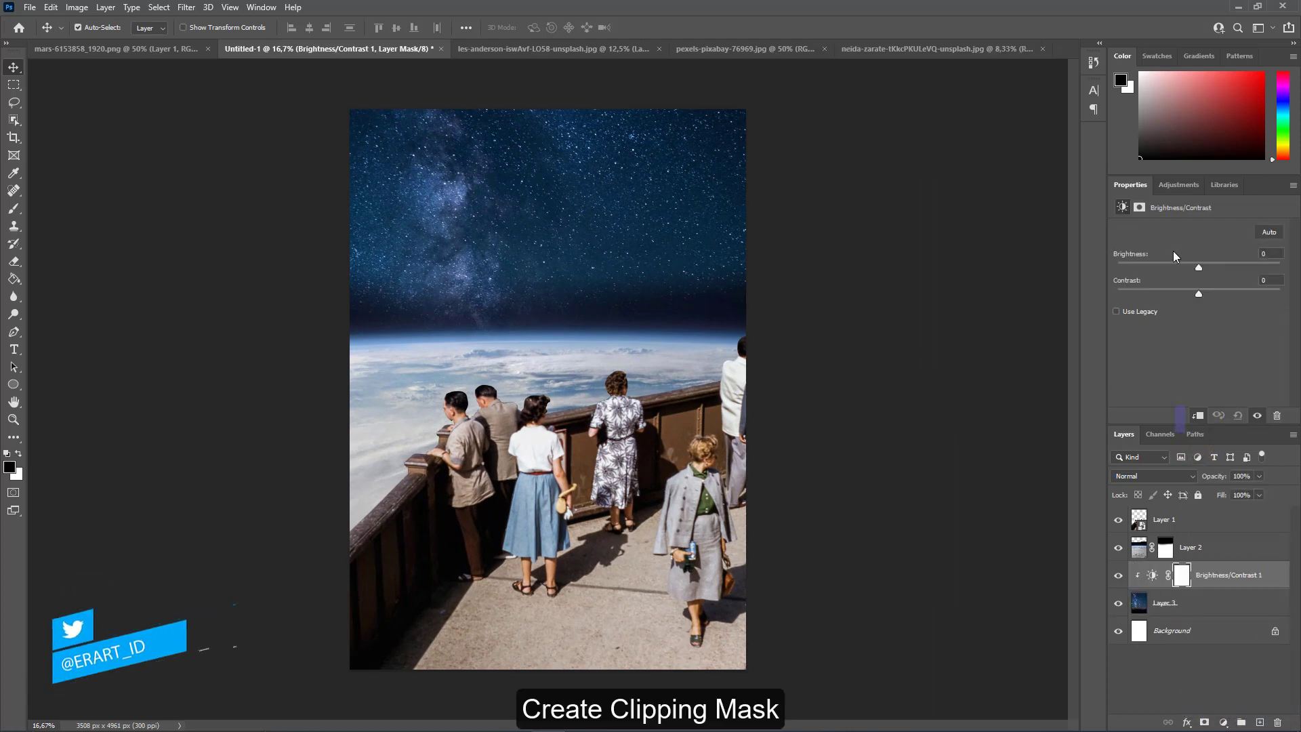
{"action": "left_click_drag", "start_coordinate": [1199, 271], "coordinate": [1121, 267]}
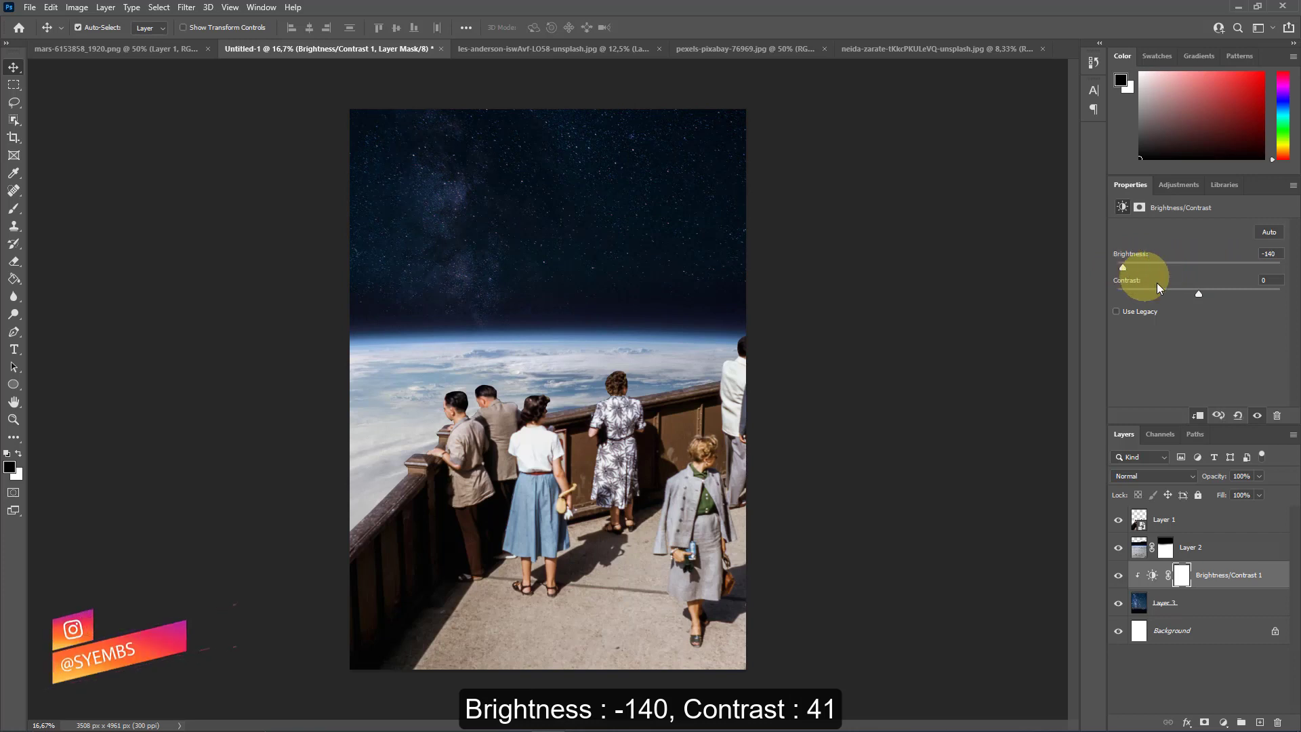
{"action": "left_click_drag", "start_coordinate": [1202, 298], "coordinate": [1230, 299]}
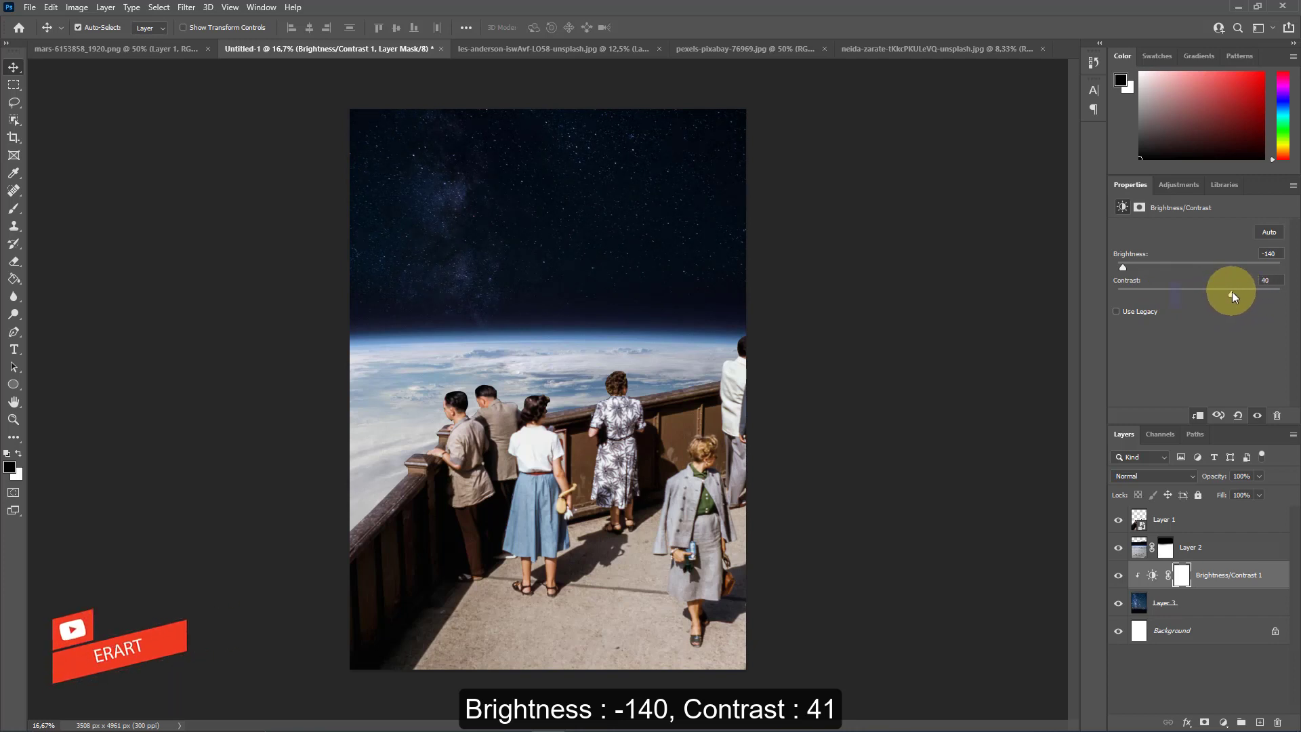
Paint black on the Earth layer's mask with a 500 px brush to blend the stars down to the horizon.
{"action": "left_click", "coordinate": [1166, 547]}
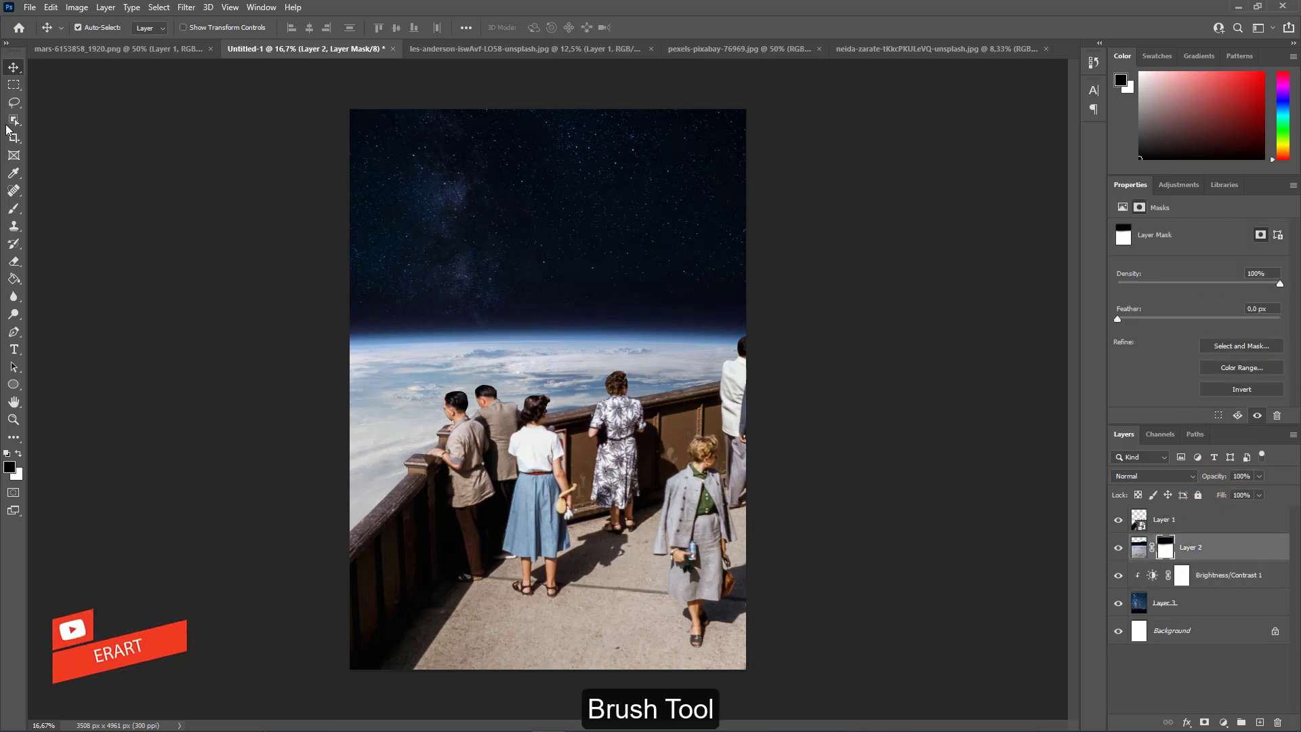
{"action": "left_click", "coordinate": [14, 208]}
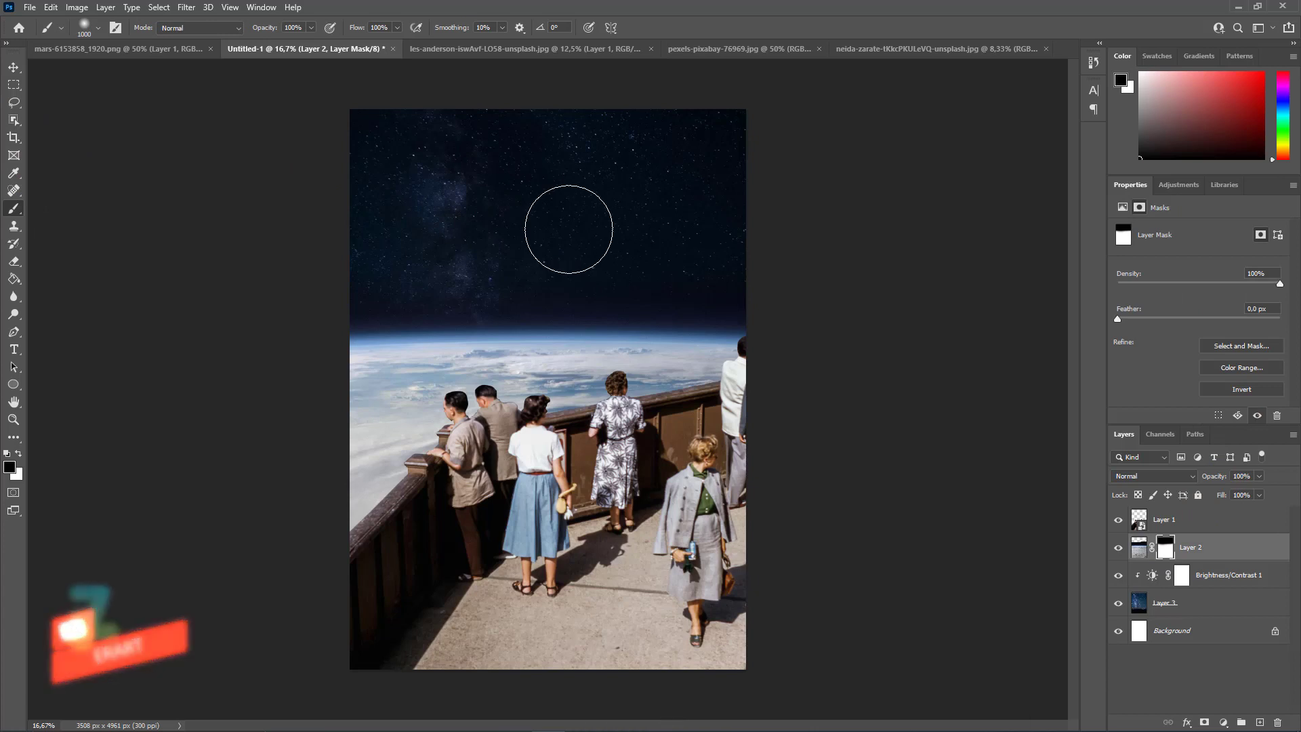
{"action": "key", "text": "bracketleft"}
{"action": "key", "text": "bracketleft"}
{"action": "key", "text": "bracketleft"}
{"action": "key", "text": "bracketleft"}
{"action": "key", "text": "bracketleft"}
{"action": "key", "text": "bracketleft"}
{"action": "key", "text": "bracketleft"}
{"action": "key", "text": "bracketleft"}
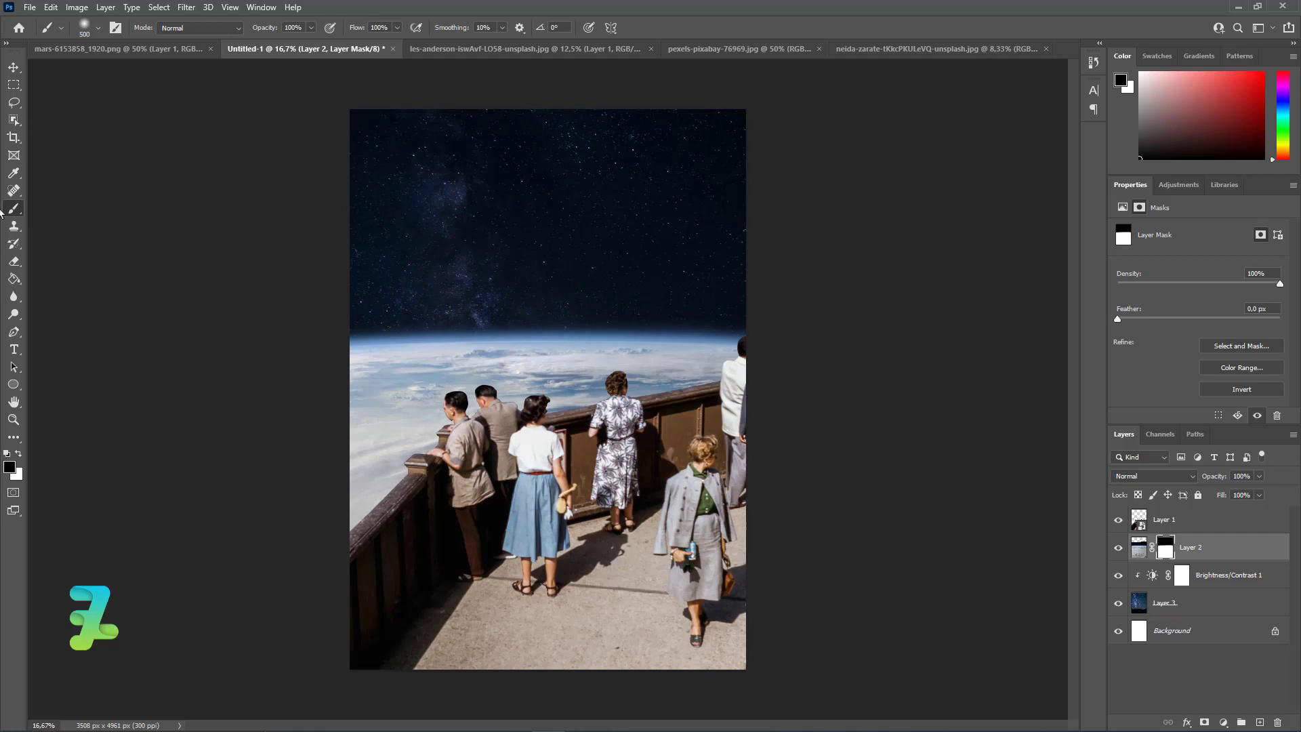
{"action": "left_click", "coordinate": [13, 67]}
Add a Photo Filter adjustment above the Earth layer using Warming Filter (85) at 35% density.
{"action": "left_click", "coordinate": [990, 580]}
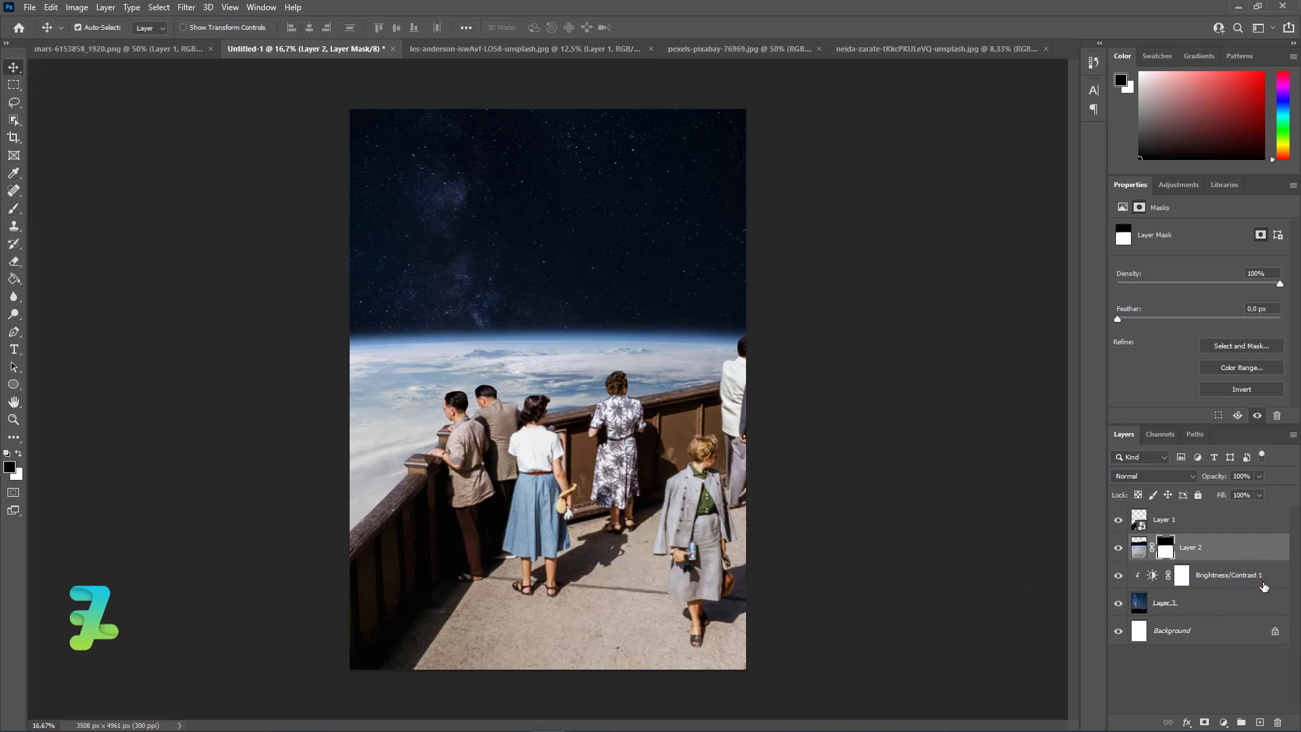
{"action": "left_click", "coordinate": [1223, 722]}
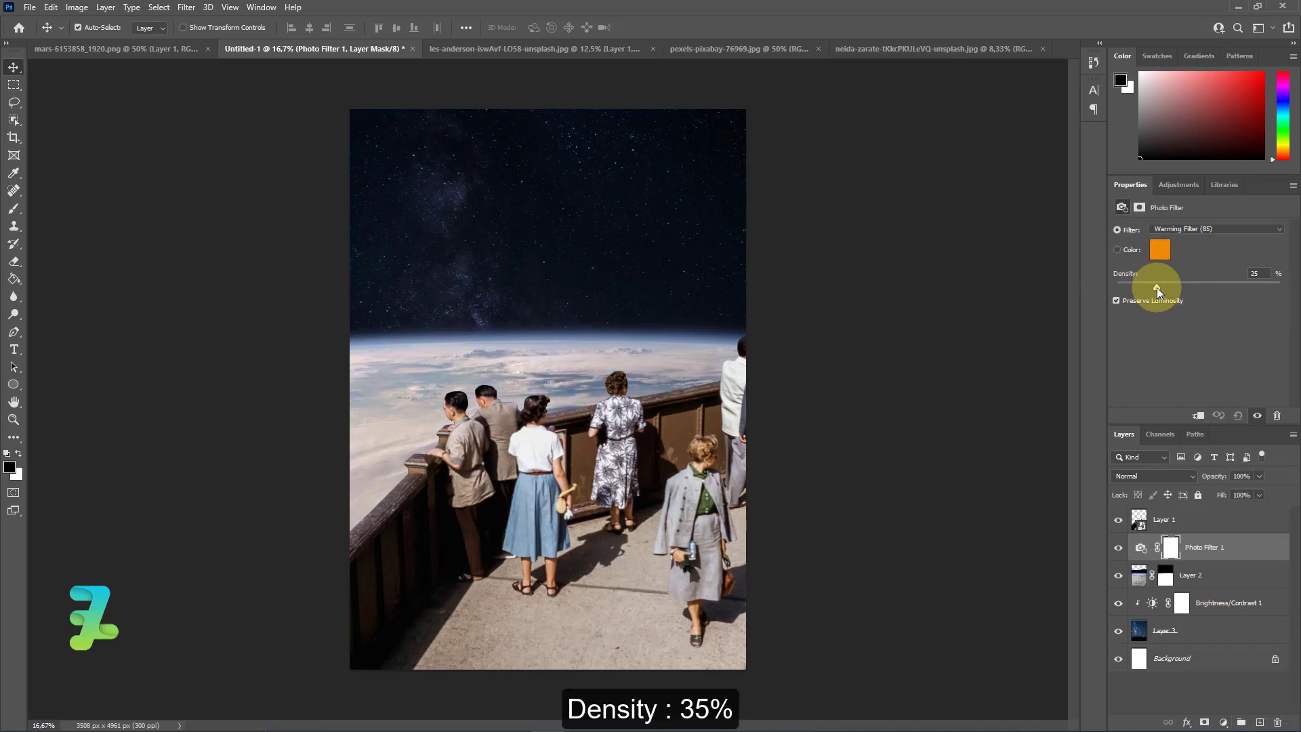
{"action": "mouse_move", "coordinate": [1163, 294]}
{"action": "left_mouse_down"}
{"action": "mouse_move", "coordinate": [1187, 294]}
{"action": "mouse_move", "coordinate": [1175, 297]}
{"action": "left_mouse_up"}
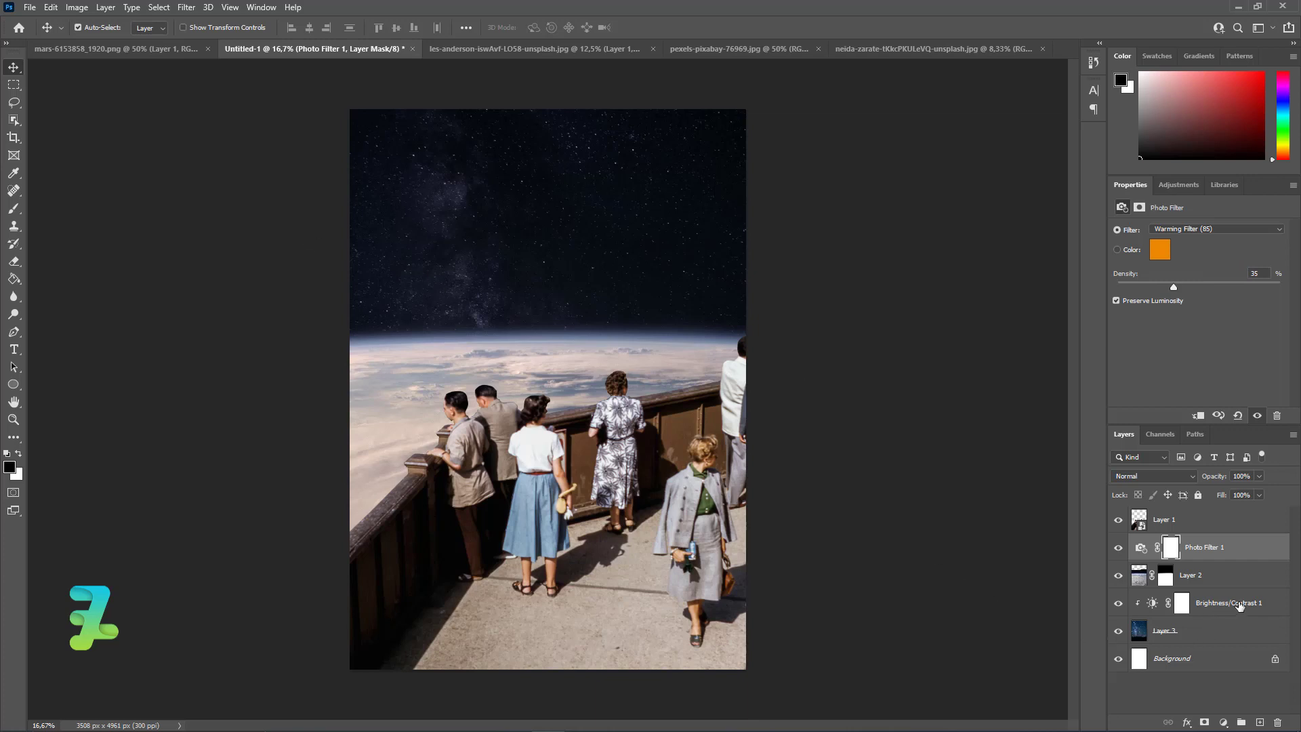
Add a Curves adjustment above Brightness/Contrast, clip it to the starry sky, and darken the midtones and highlights with two curve points.
{"action": "left_click", "coordinate": [1240, 605]}
{"action": "left_click", "coordinate": [1224, 722]}
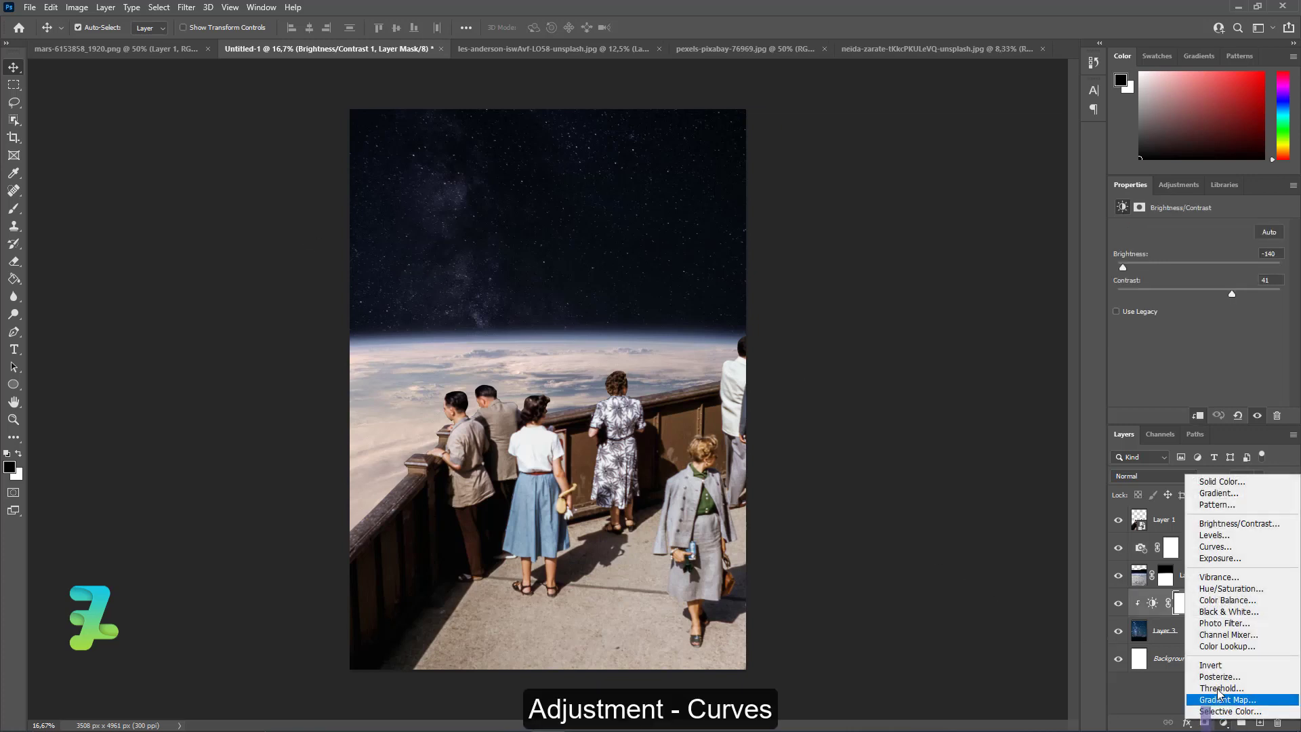
{"action": "left_click", "coordinate": [1223, 546]}
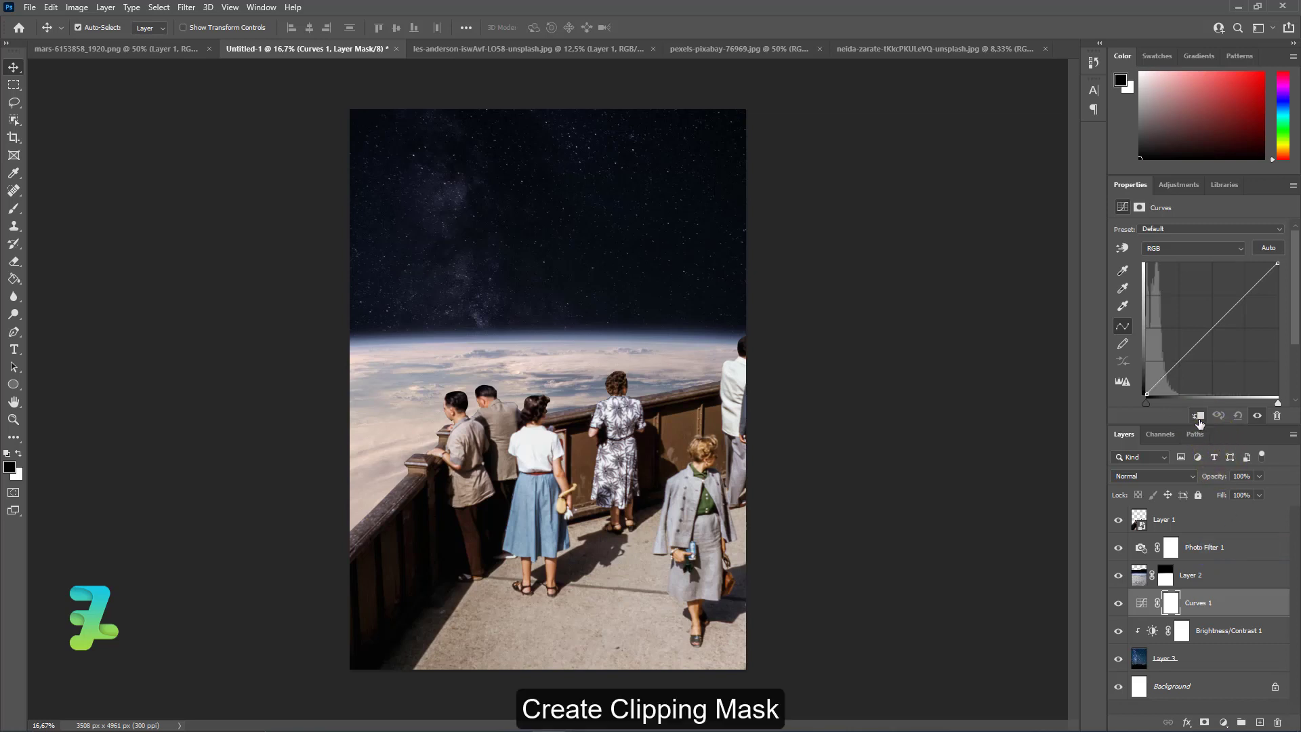
{"action": "left_click", "coordinate": [1198, 416]}
{"action": "left_click_drag", "start_coordinate": [1160, 381], "coordinate": [1158, 383]}
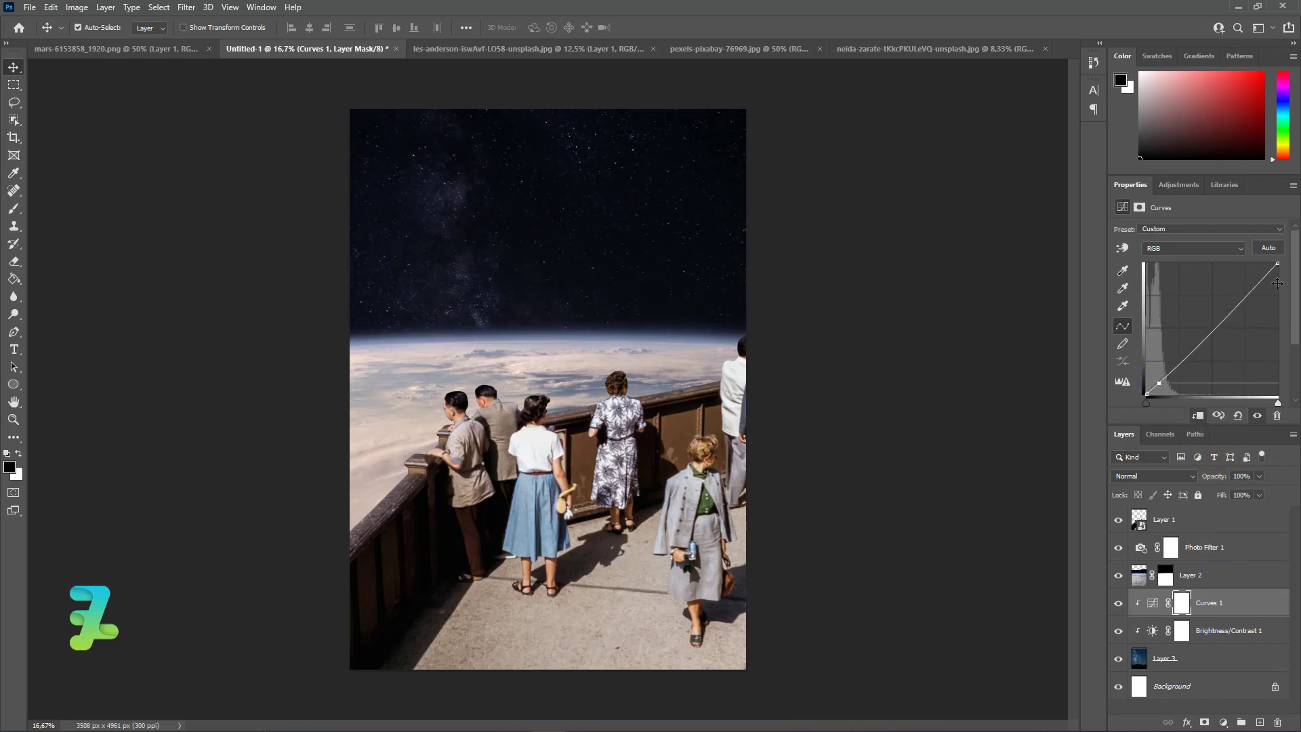
{"action": "left_click_drag", "start_coordinate": [1267, 277], "coordinate": [1269, 284]}
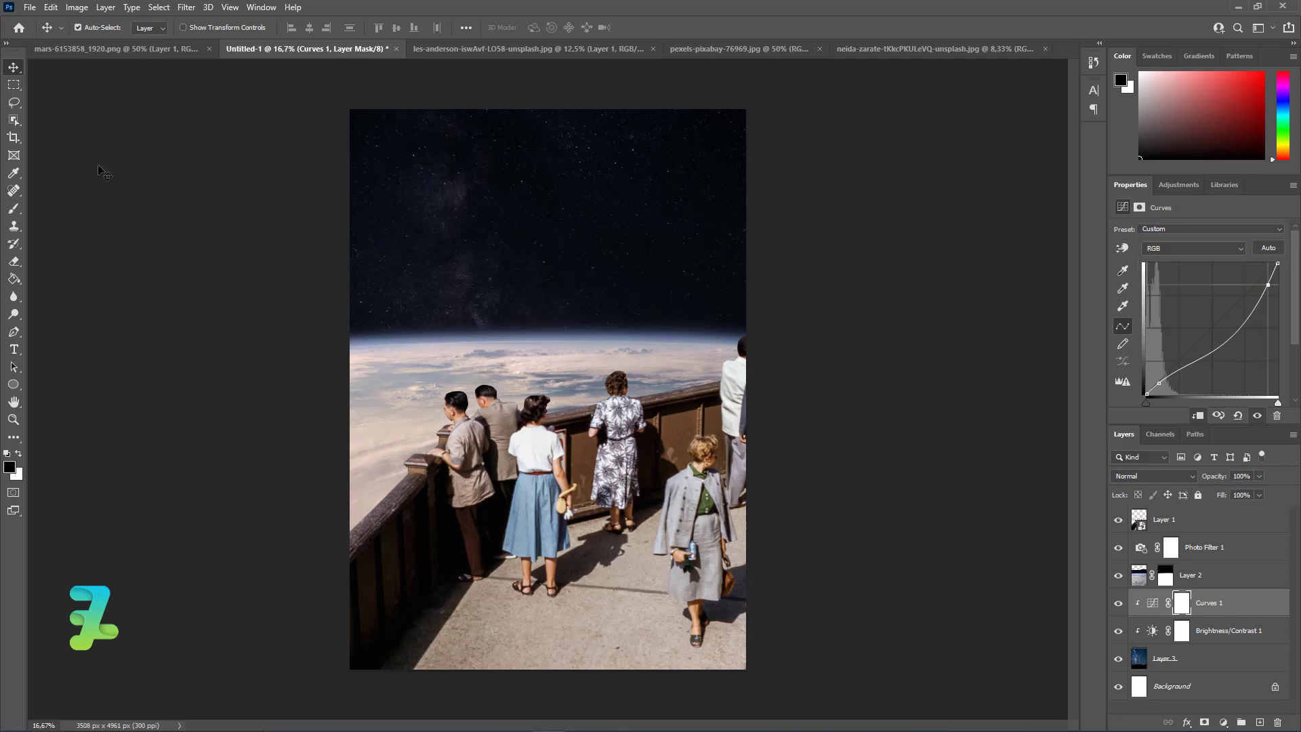
Float the Mars image in its own window, copy the planet into the composite above the Curves adjustment, and close the source image.
{"action": "left_click", "coordinate": [19, 69]}
{"action": "left_click", "coordinate": [131, 50]}
{"action": "right_click", "coordinate": [130, 50]}
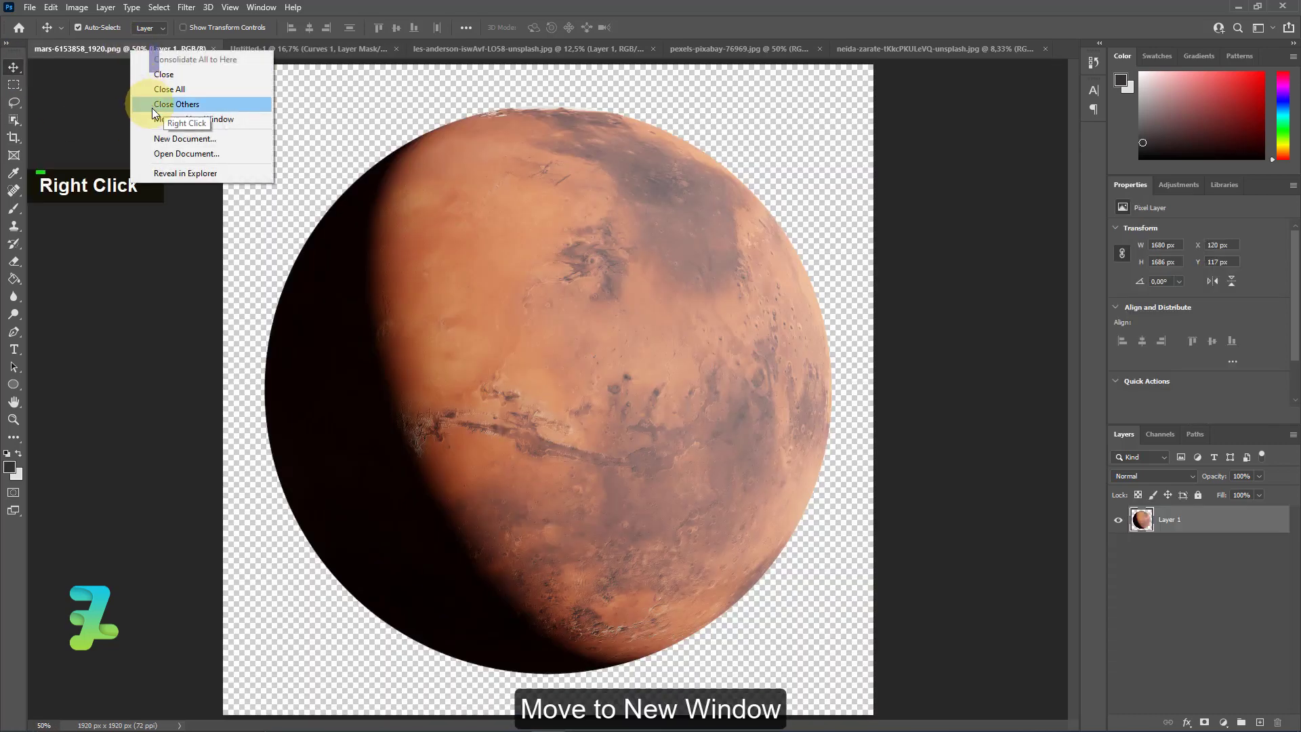
{"action": "left_click", "coordinate": [157, 119]}
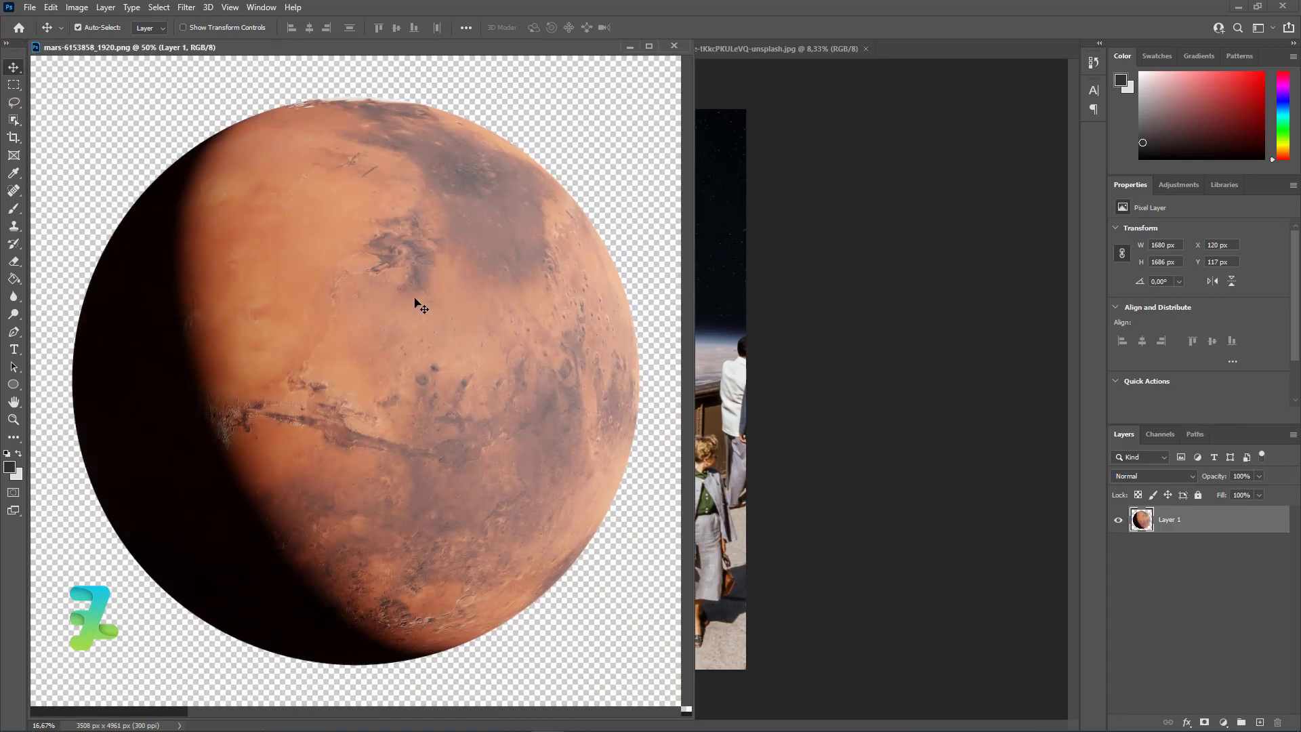
{"action": "left_click_drag", "start_coordinate": [416, 303], "coordinate": [713, 258]}
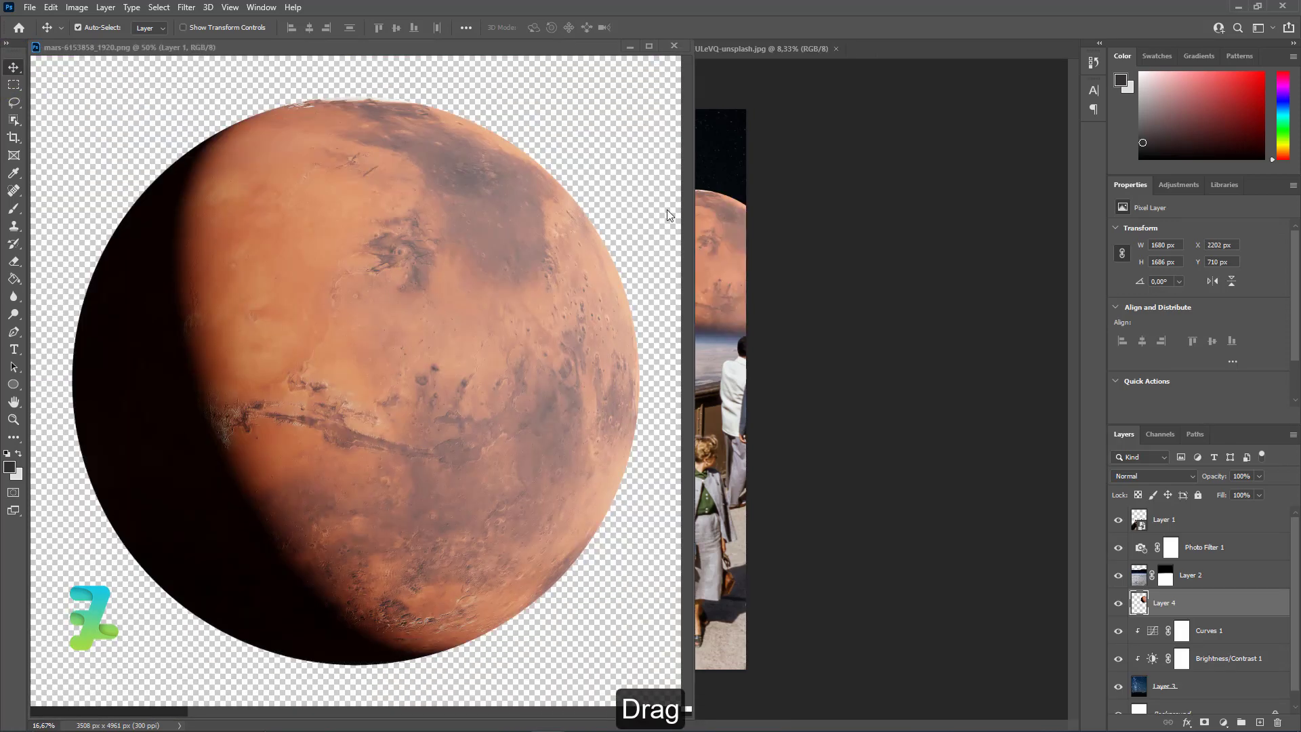
{"action": "left_click", "coordinate": [674, 46]}
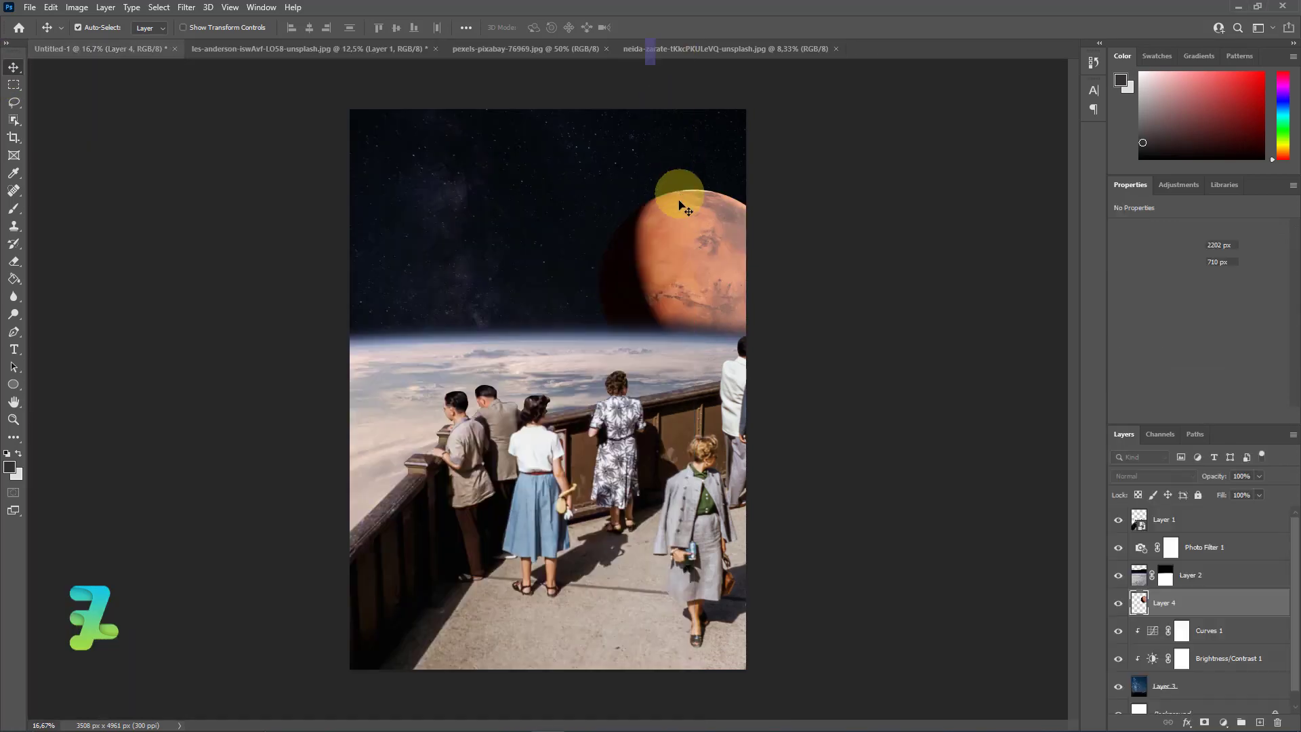
Scale Mars down proportionally to about 758 × 760 px and place it in the upper-left part of the starry sky.
{"action": "left_click_drag", "start_coordinate": [691, 267], "coordinate": [536, 252]}
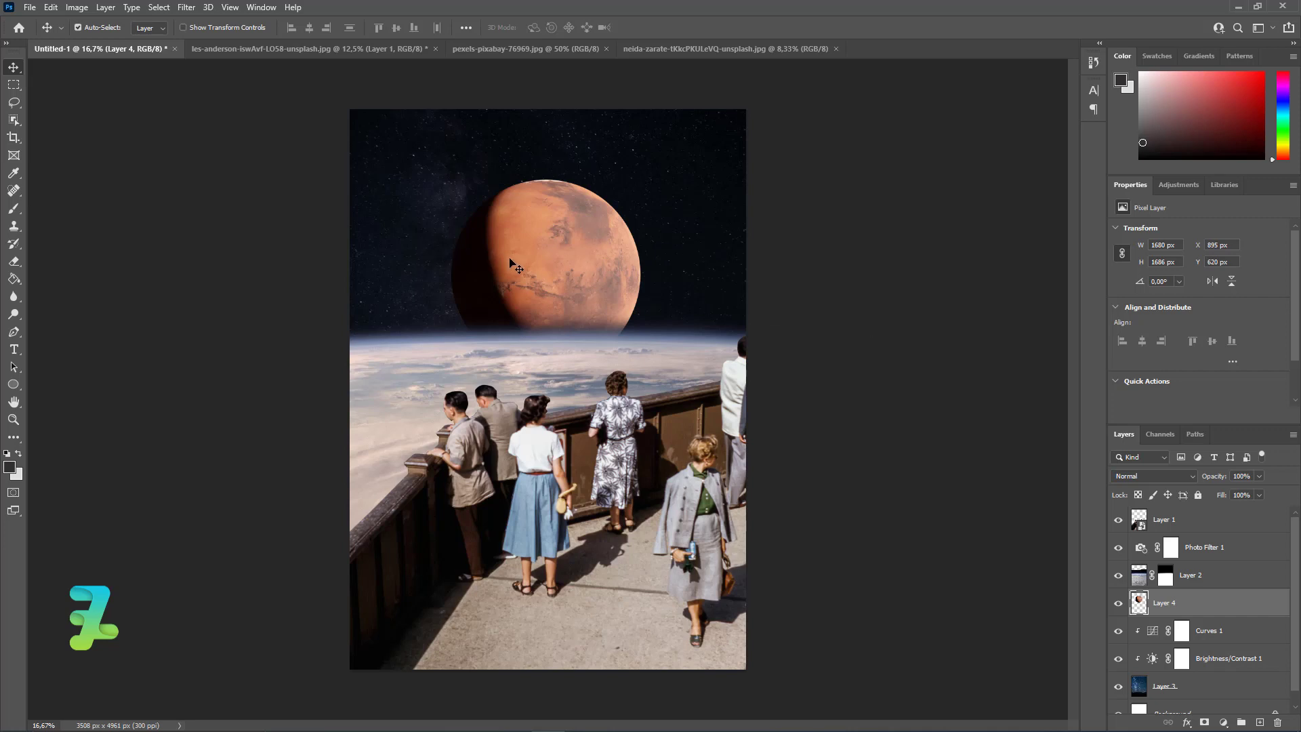
{"action": "left_click_drag", "start_coordinate": [522, 268], "coordinate": [524, 257]}
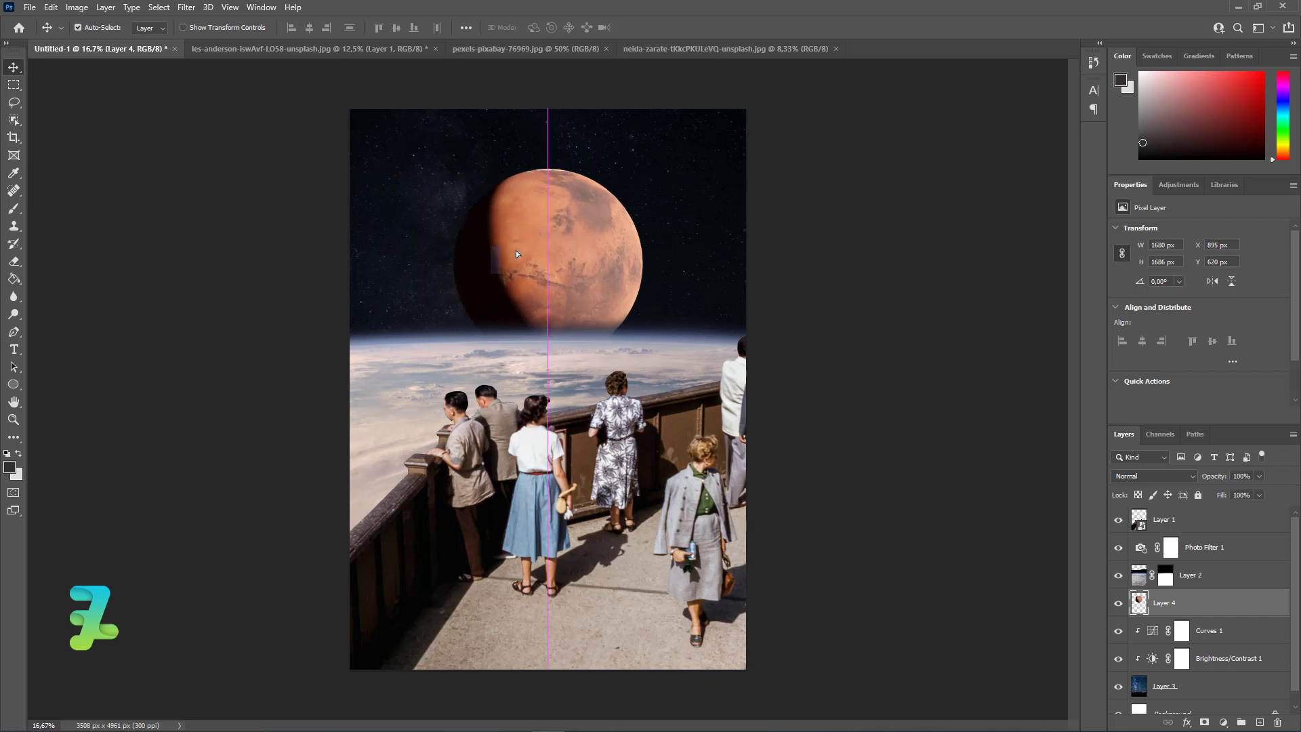
{"action": "key", "text": "ctrl+t"}
{"action": "left_click_drag", "start_coordinate": [642, 358], "coordinate": [515, 160]}
{"action": "left_click_drag", "start_coordinate": [422, 218], "coordinate": [551, 277]}
{"action": "left_click_drag", "start_coordinate": [631, 349], "coordinate": [586, 334]}
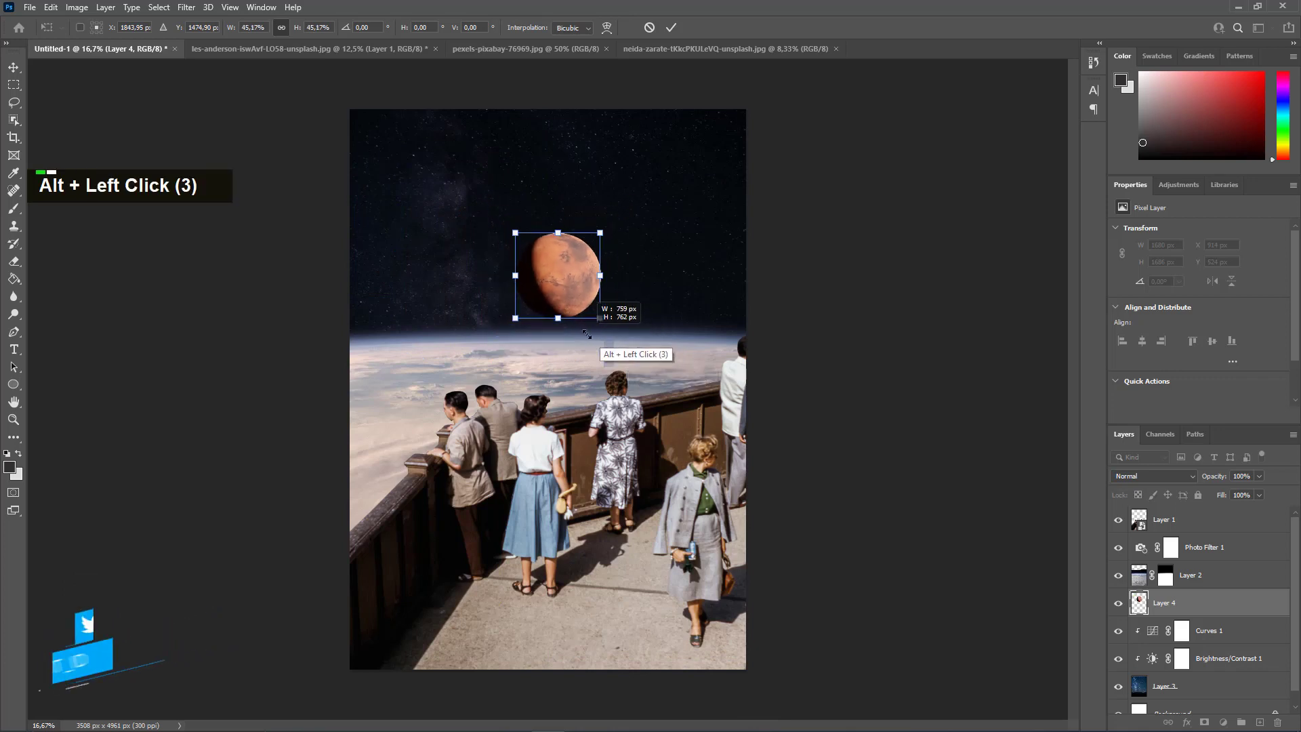
{"action": "left_click_drag", "start_coordinate": [563, 288], "coordinate": [463, 231]}
{"action": "left_click", "coordinate": [13, 67]}
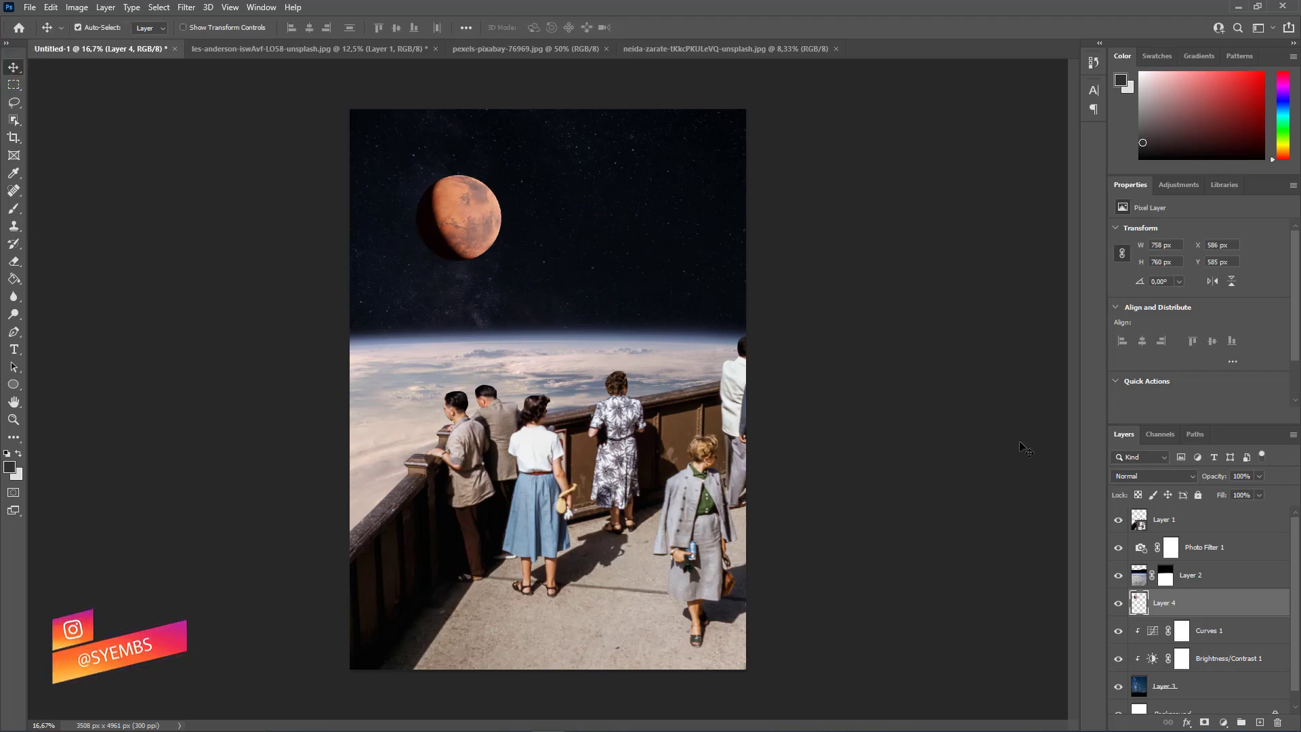
Group all layers from the people layer down to the starry sky layer, leaving out the Background.
{"action": "scroll", "coordinate": [1247, 601], "scroll_direction": "up", "scroll_amount": 2}
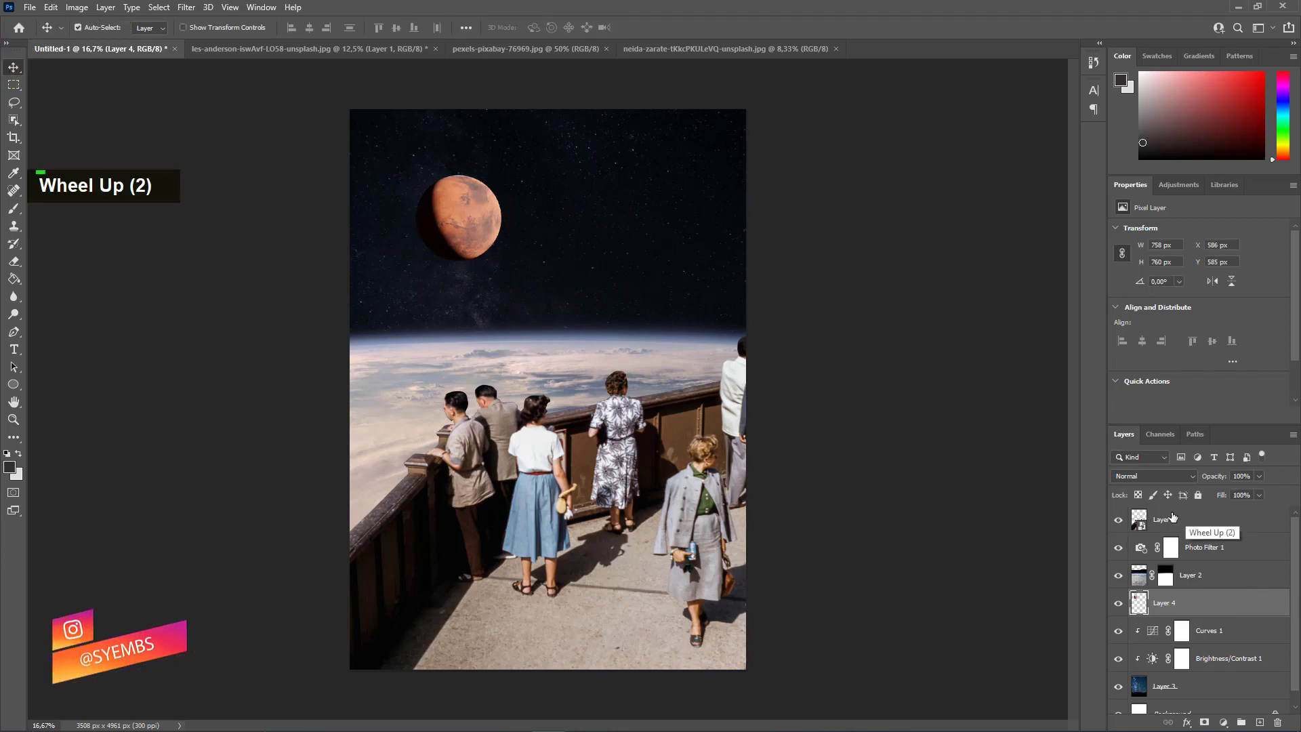
{"action": "left_click", "coordinate": [1173, 517]}
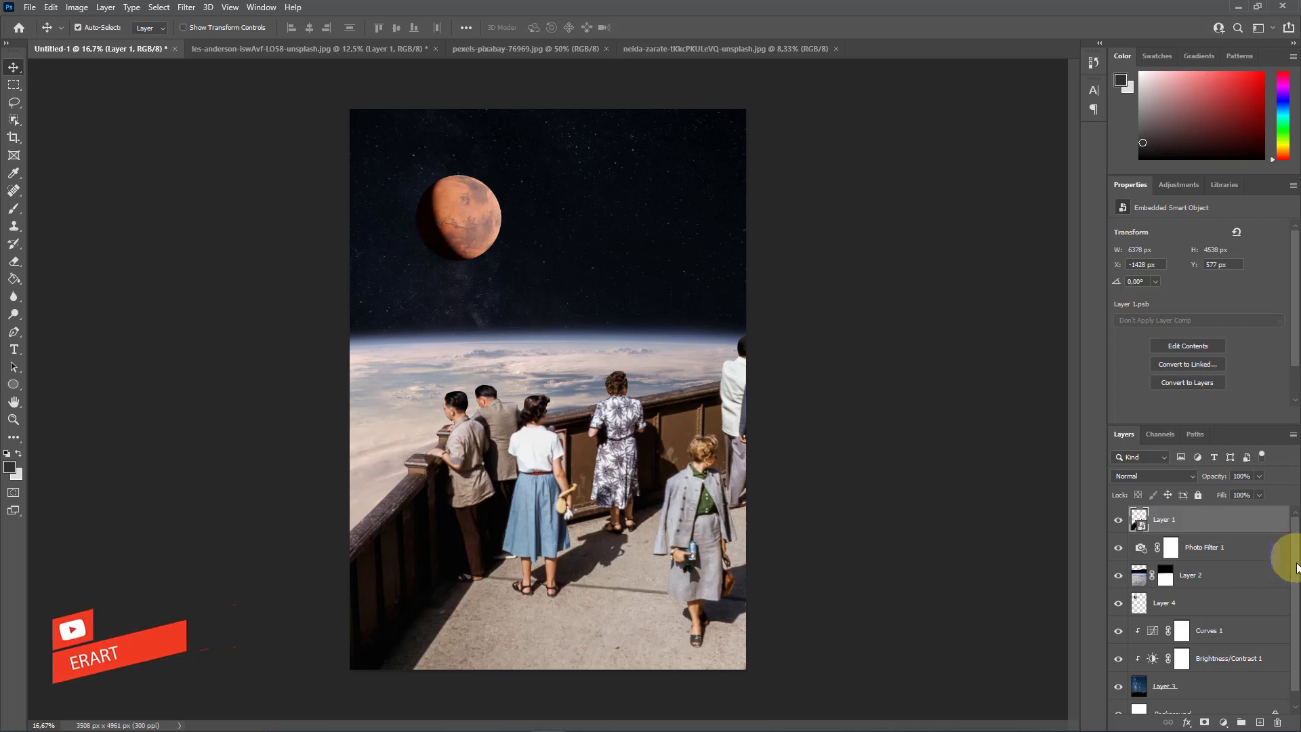
{"action": "left_click_drag", "start_coordinate": [1298, 568], "coordinate": [1297, 573]}
{"action": "left_click", "coordinate": [1224, 677], "text": "shift"}
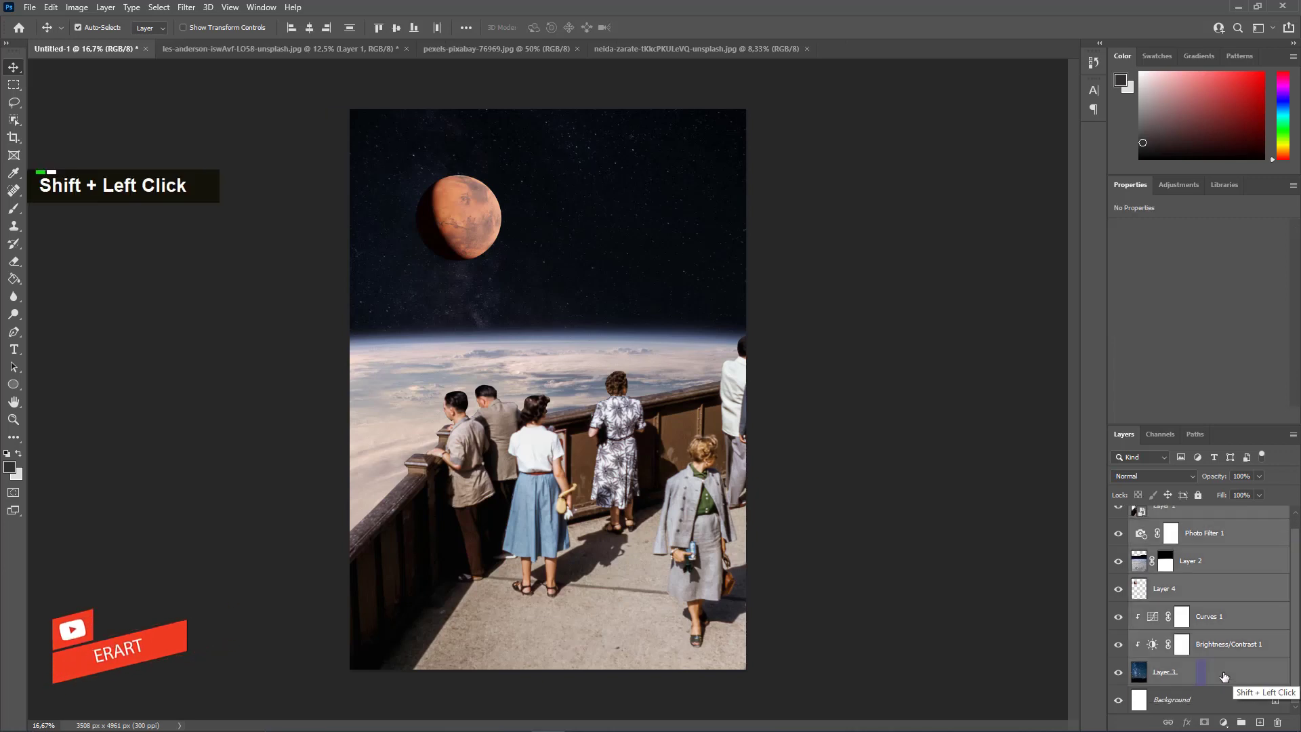
{"action": "key", "text": "ctrl"}
{"action": "key", "text": "alt"}
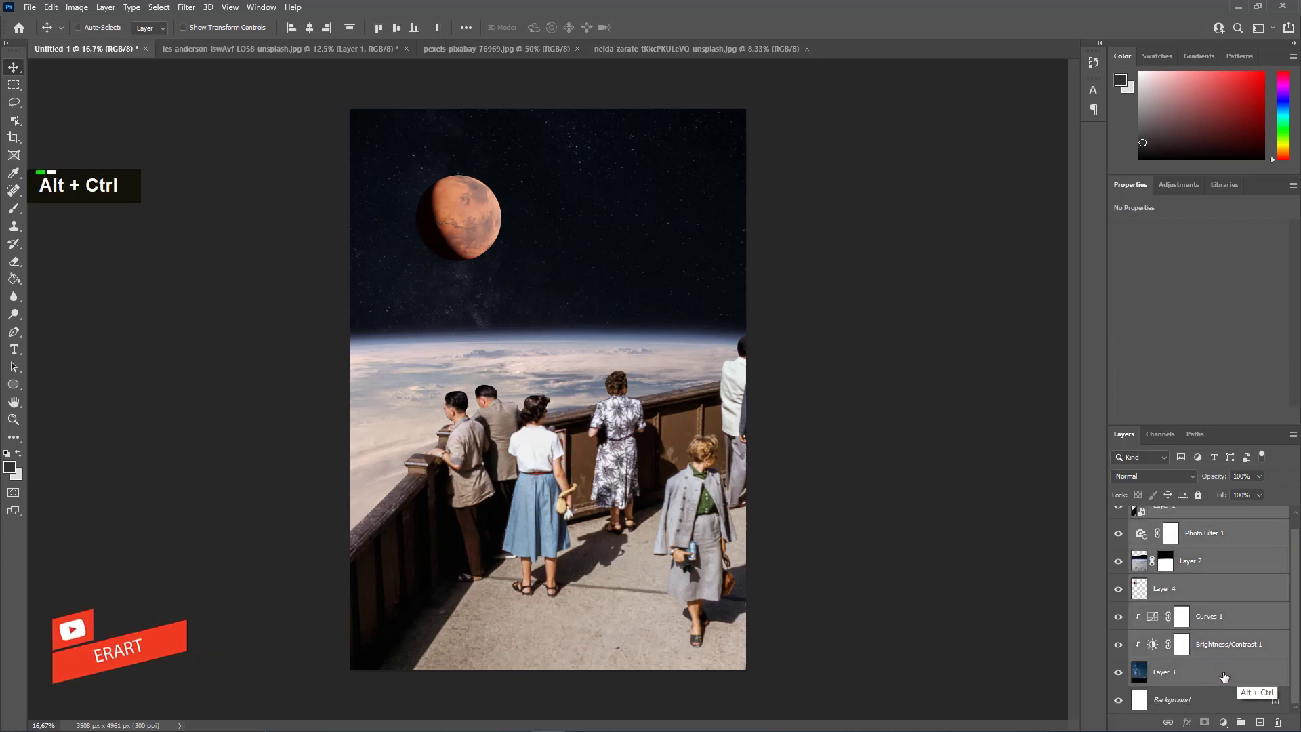
{"action": "key", "text": "ctrl+g"}
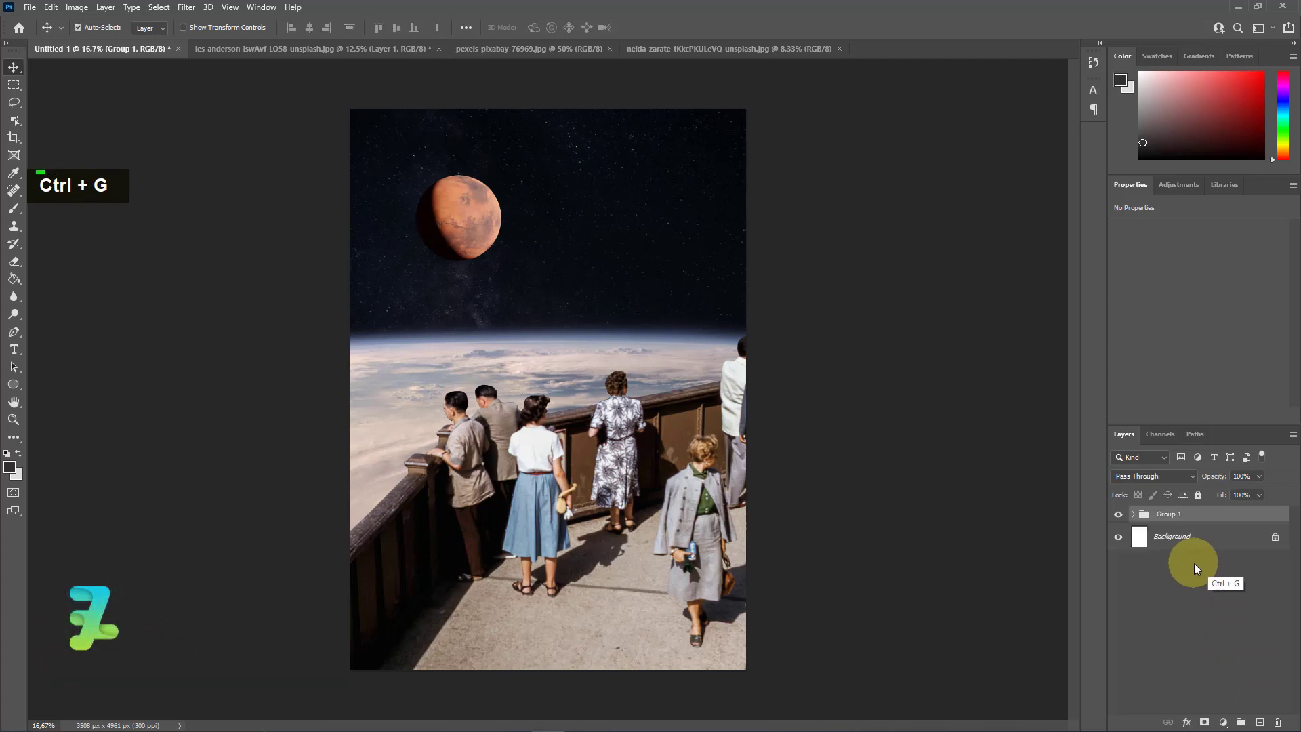
Add a Color Lookup adjustment above the group using the FallColors.look 3D LUT at 70% opacity.
{"action": "left_click", "coordinate": [1224, 722]}
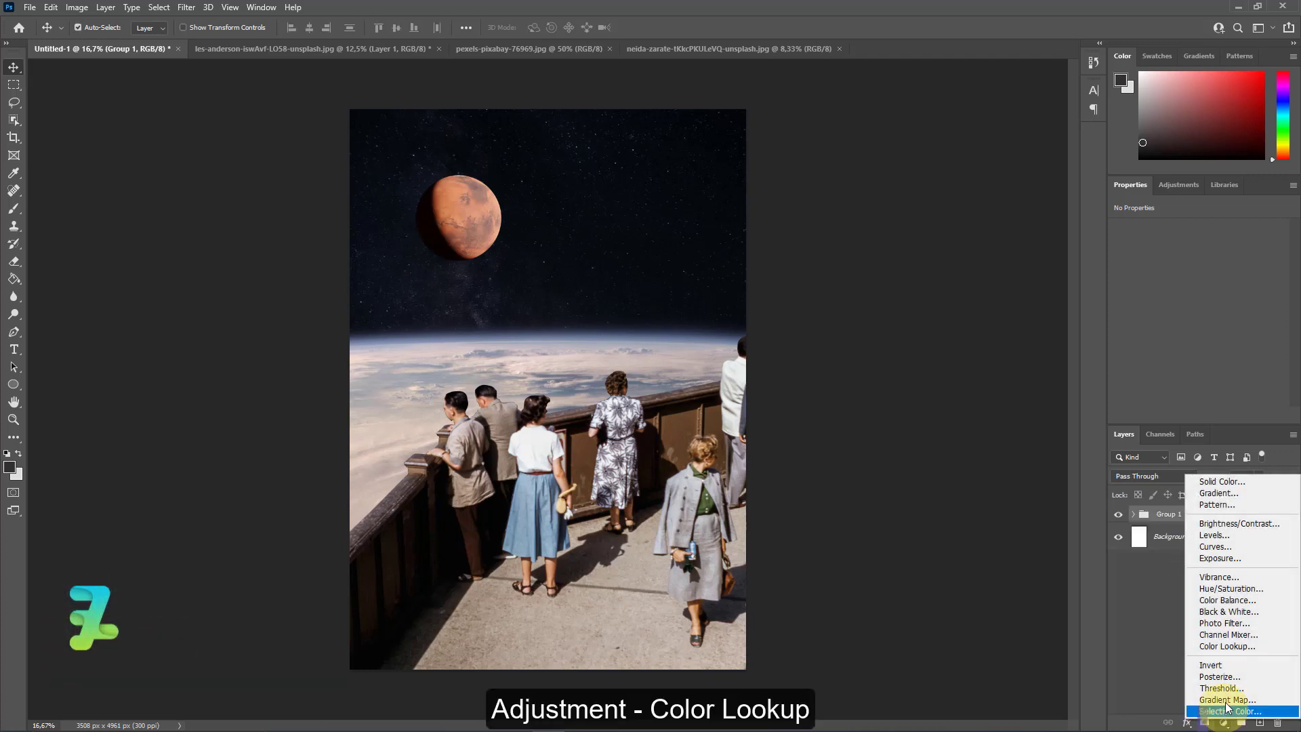
{"action": "left_click", "coordinate": [1239, 646]}
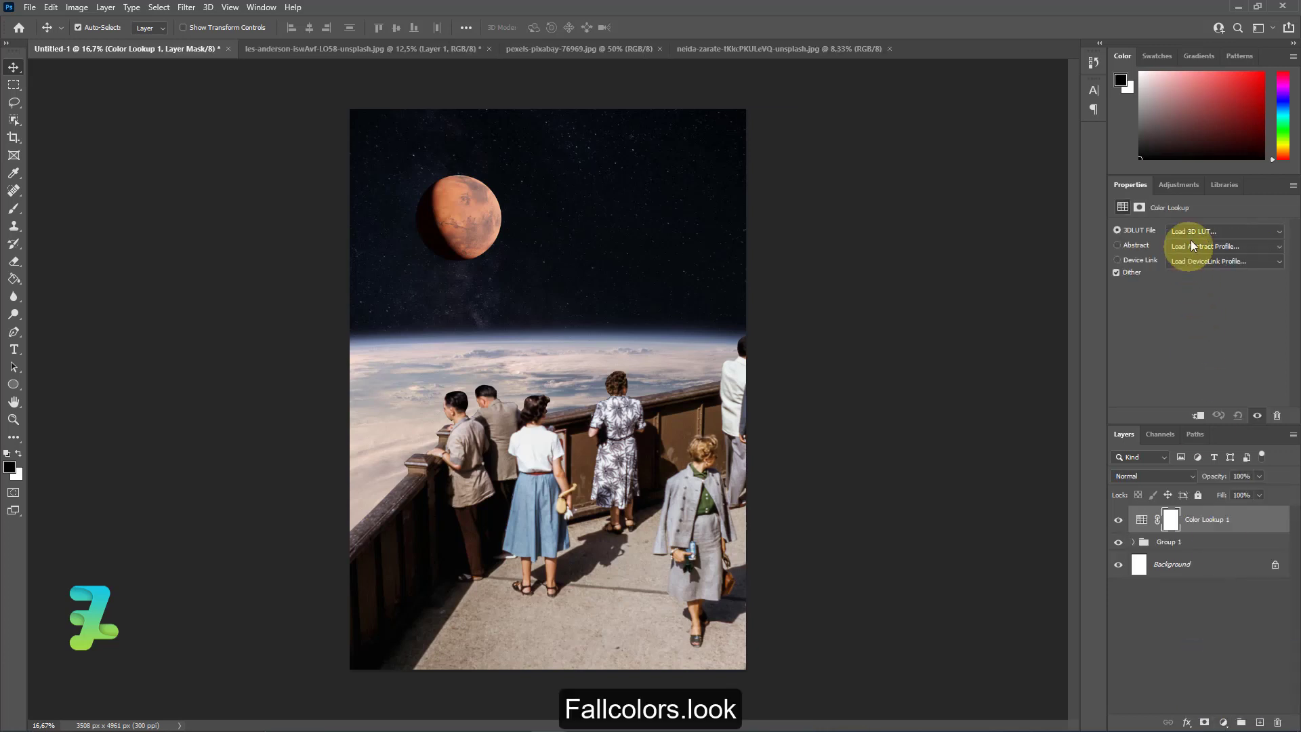
{"action": "left_click", "coordinate": [1192, 231]}
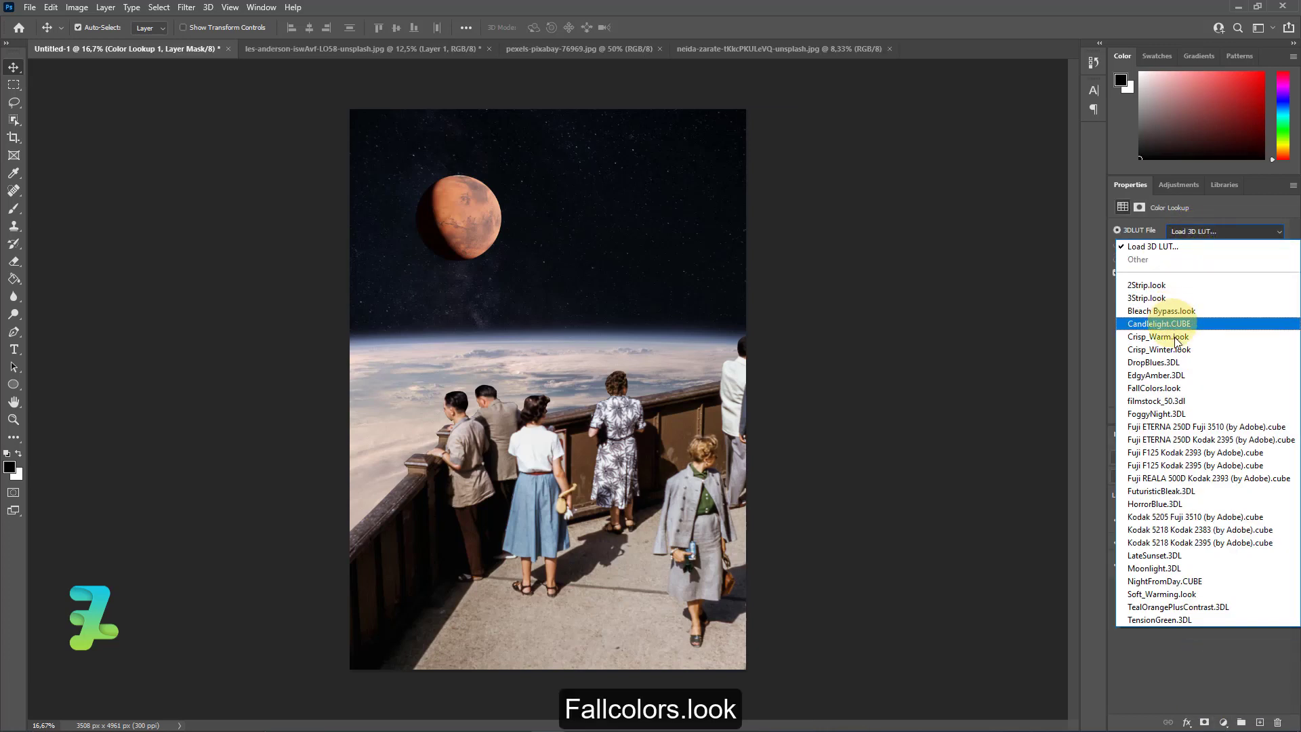
{"action": "left_click", "coordinate": [1169, 389]}
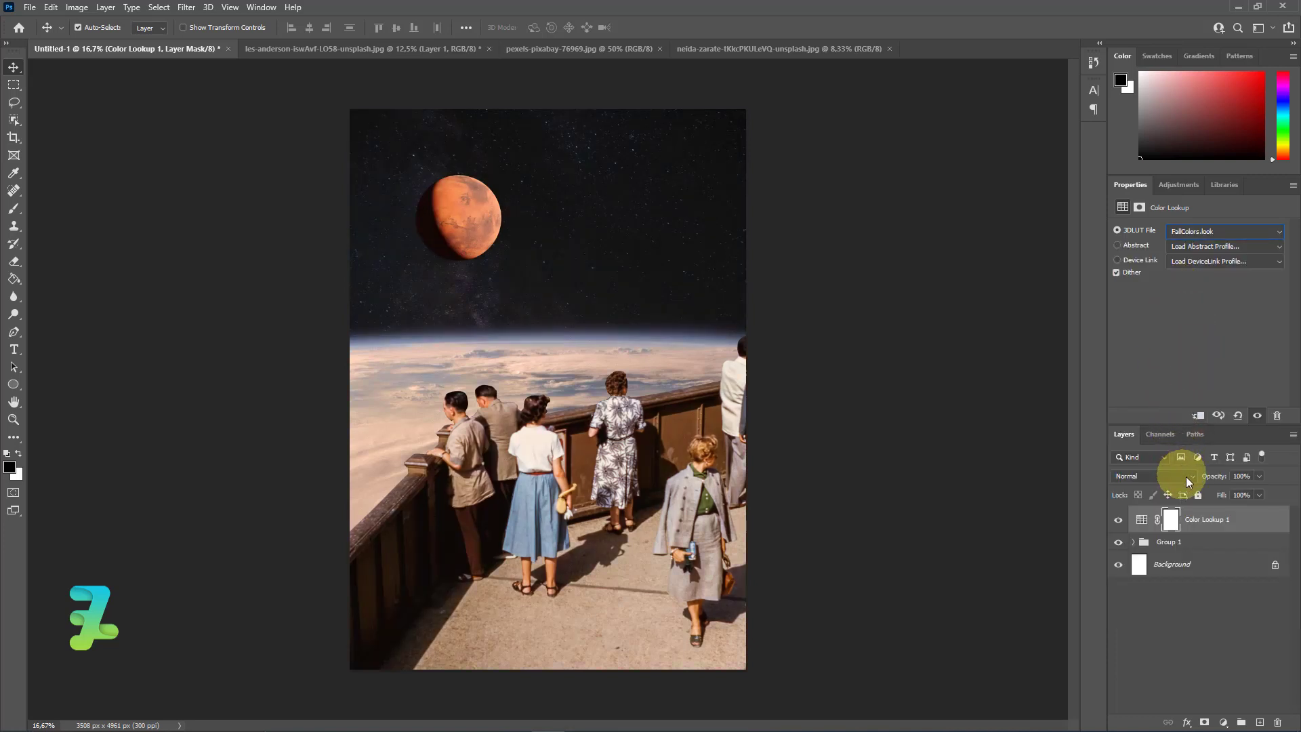
{"action": "left_click", "coordinate": [1261, 476]}
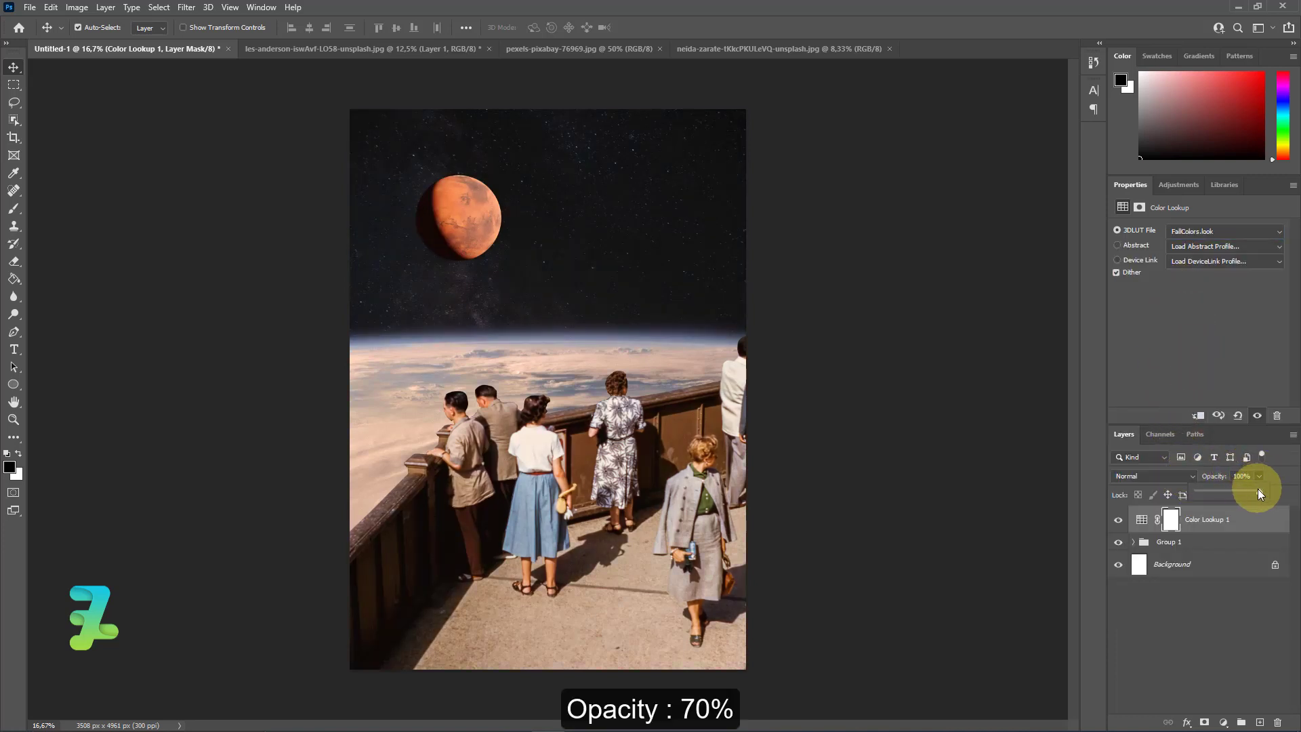
{"action": "mouse_move", "coordinate": [1262, 493]}
{"action": "left_mouse_down"}
{"action": "mouse_move", "coordinate": [1199, 498]}
{"action": "mouse_move", "coordinate": [1244, 500]}
{"action": "left_mouse_up"}
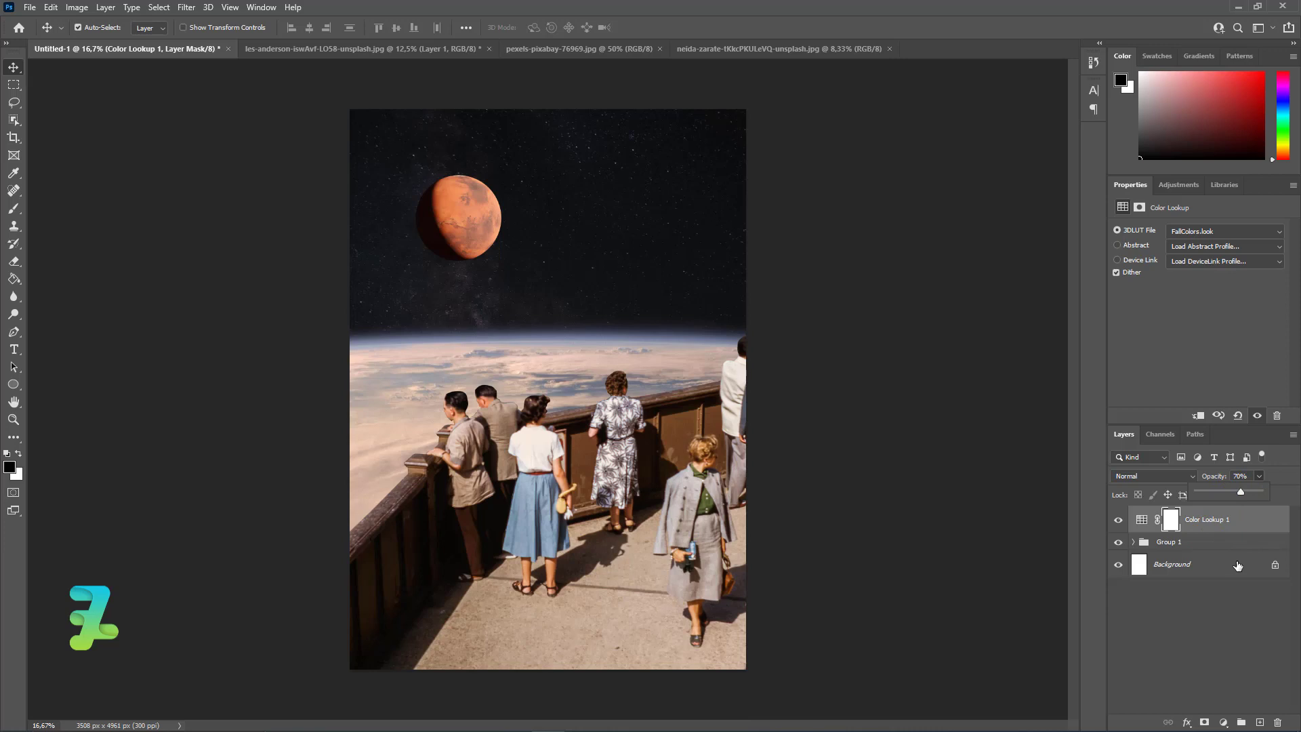
Stamp all visible layers into a new top layer and apply Add Noise at 25%, Uniform and Monochromatic.
{"action": "key", "text": "ctrl+alt+shift+e"}
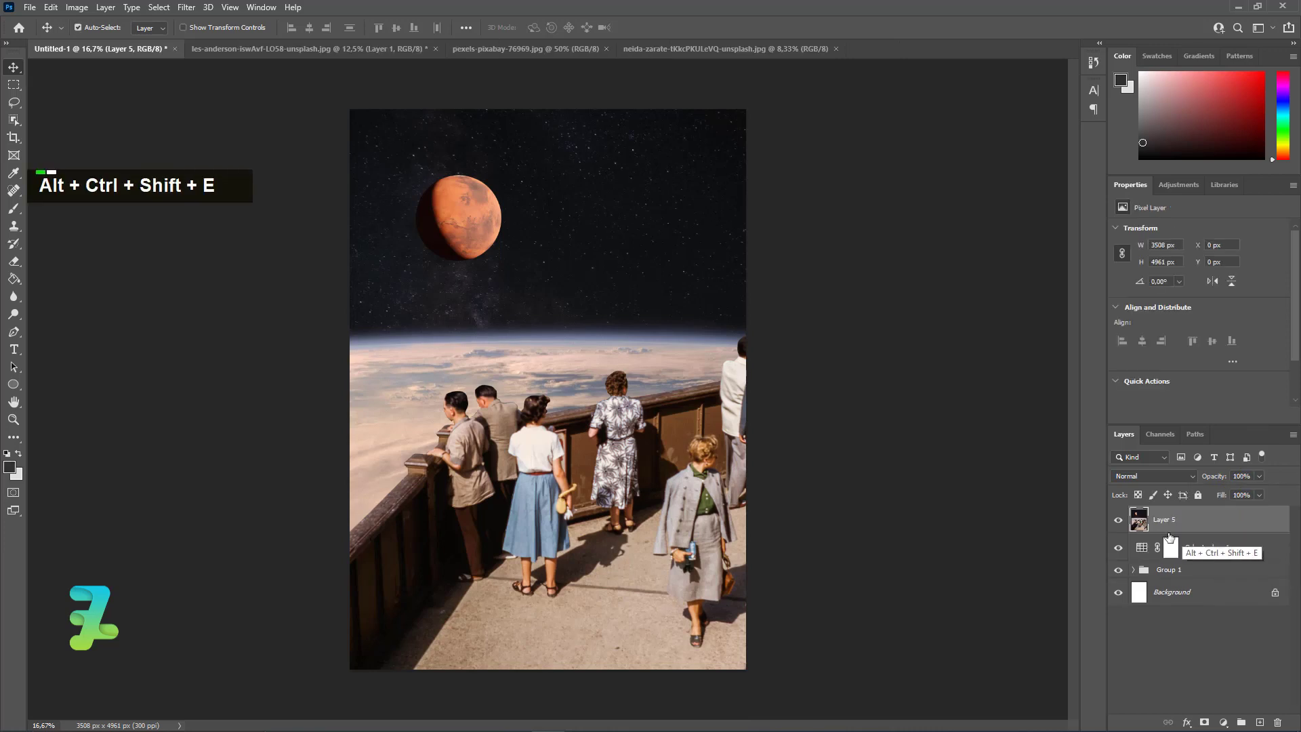
{"action": "left_click", "coordinate": [184, 8]}
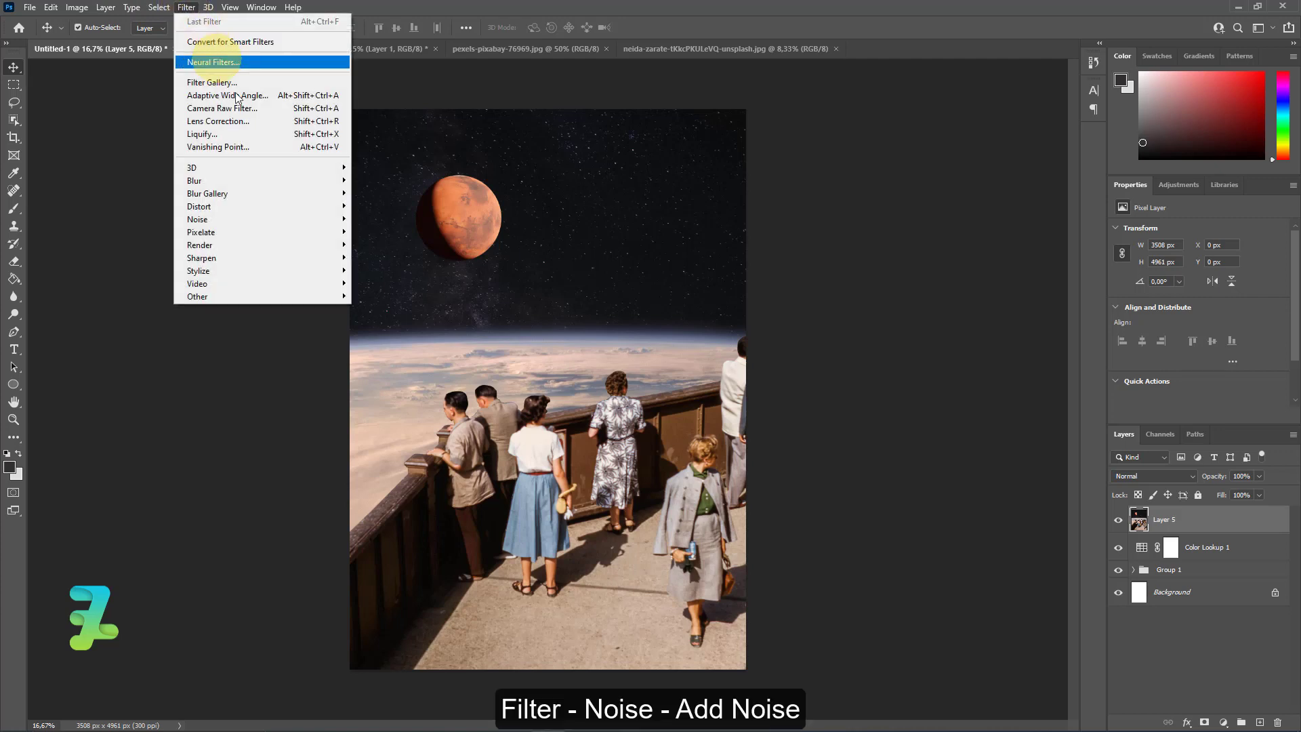
{"action": "mouse_move", "coordinate": [292, 219]}
{"action": "left_click", "coordinate": [382, 219]}
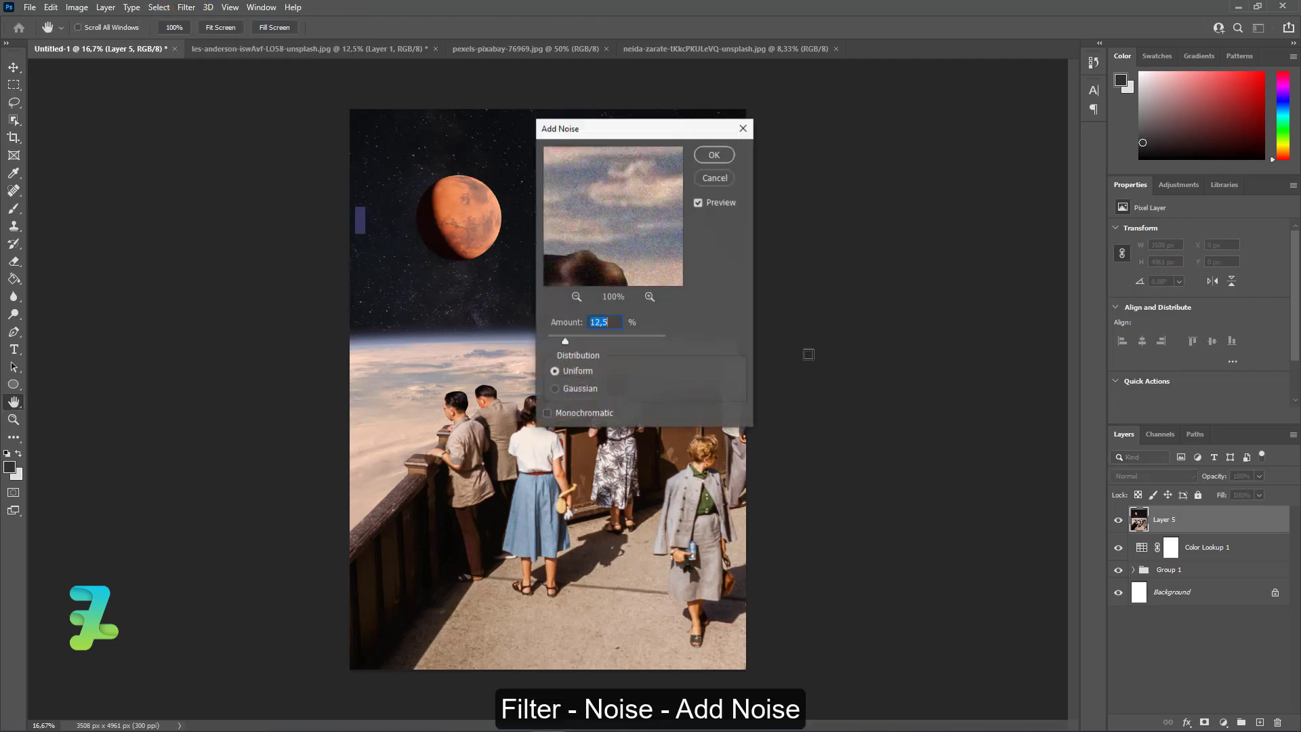
{"action": "left_click_drag", "start_coordinate": [610, 134], "coordinate": [853, 171]}
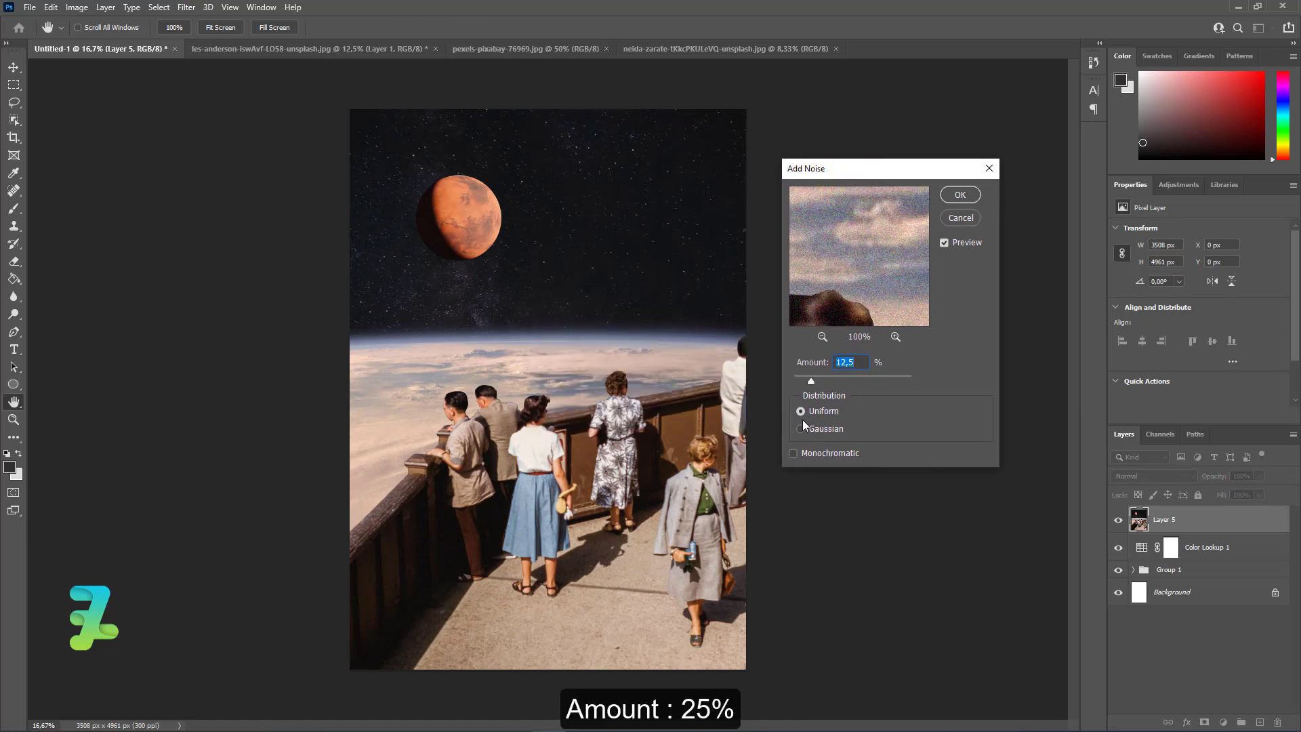
{"action": "left_click", "coordinate": [794, 454]}
{"action": "mouse_move", "coordinate": [840, 385]}
{"action": "left_mouse_down"}
{"action": "mouse_move", "coordinate": [881, 385]}
{"action": "mouse_move", "coordinate": [823, 384]}
{"action": "left_mouse_up"}
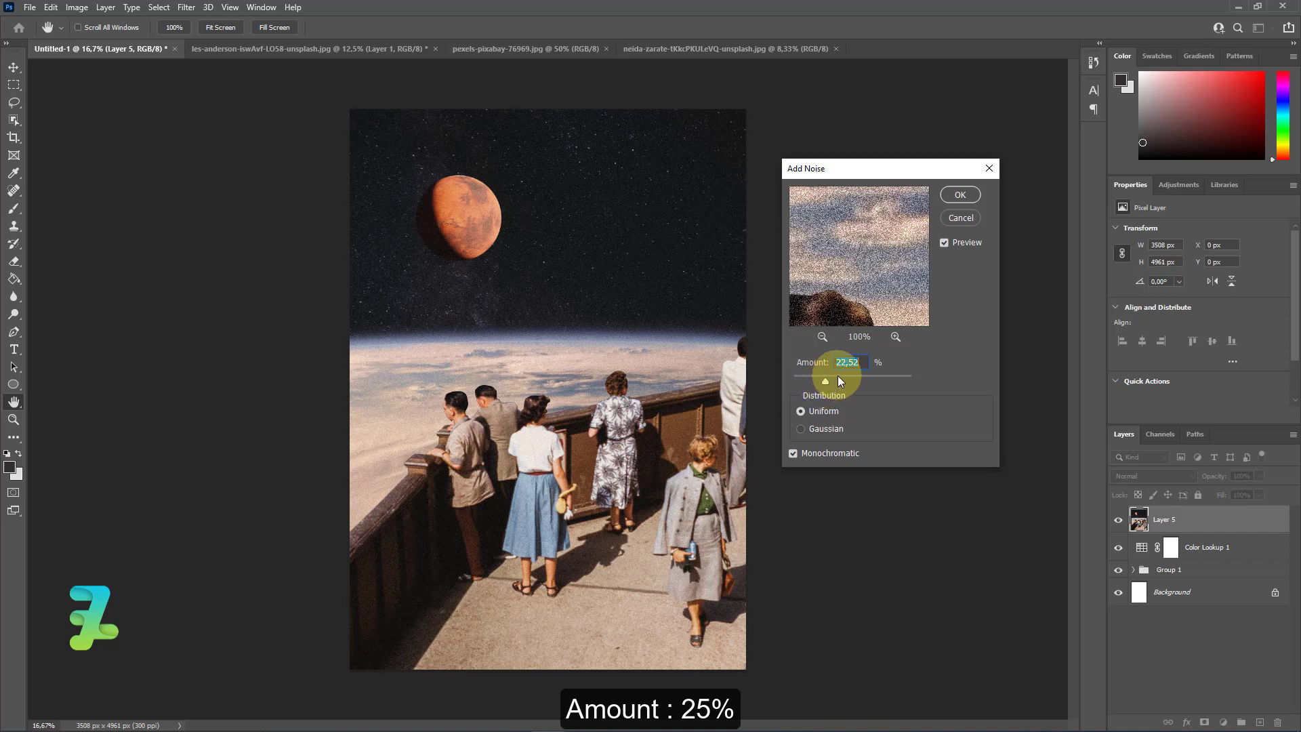
{"action": "type", "text": "25"}
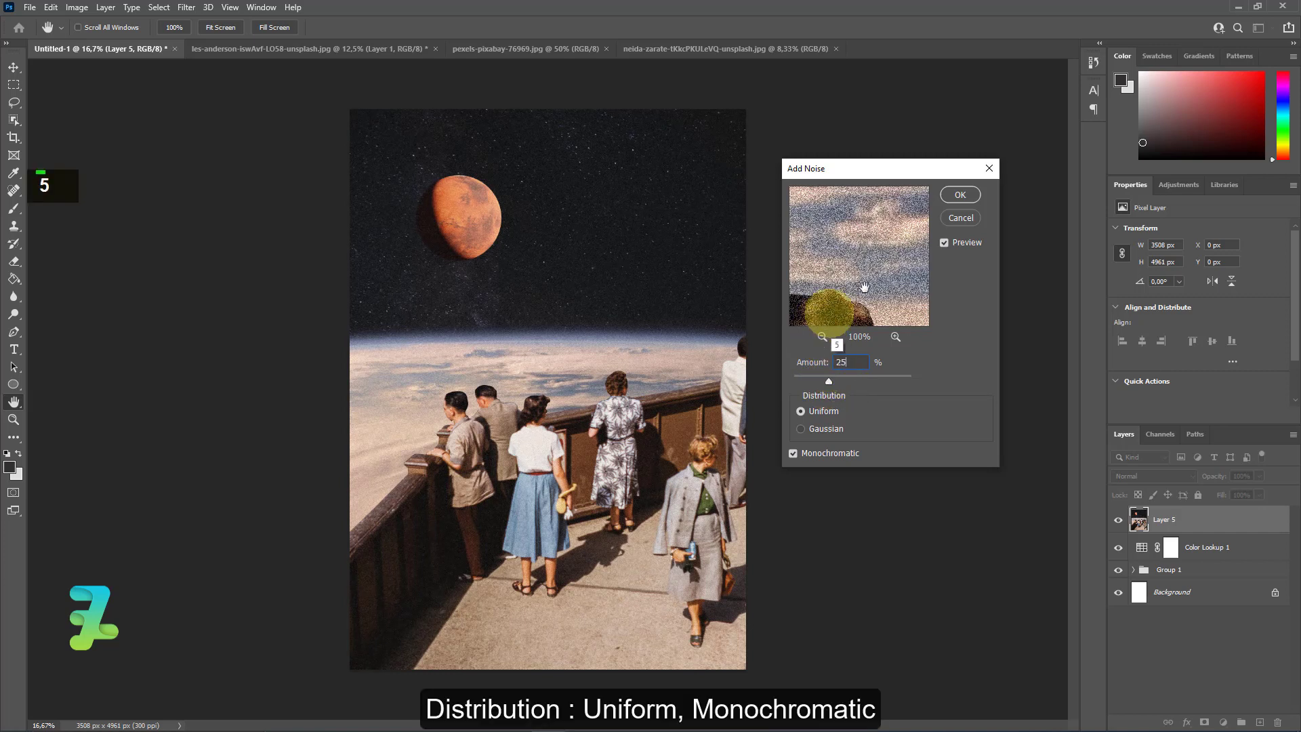
{"action": "left_click", "coordinate": [960, 195]}
Open the Camera Raw Filter on the stamped layer and set temperature -2, contrast -3 and highlights +1.
{"action": "left_click", "coordinate": [187, 7]}
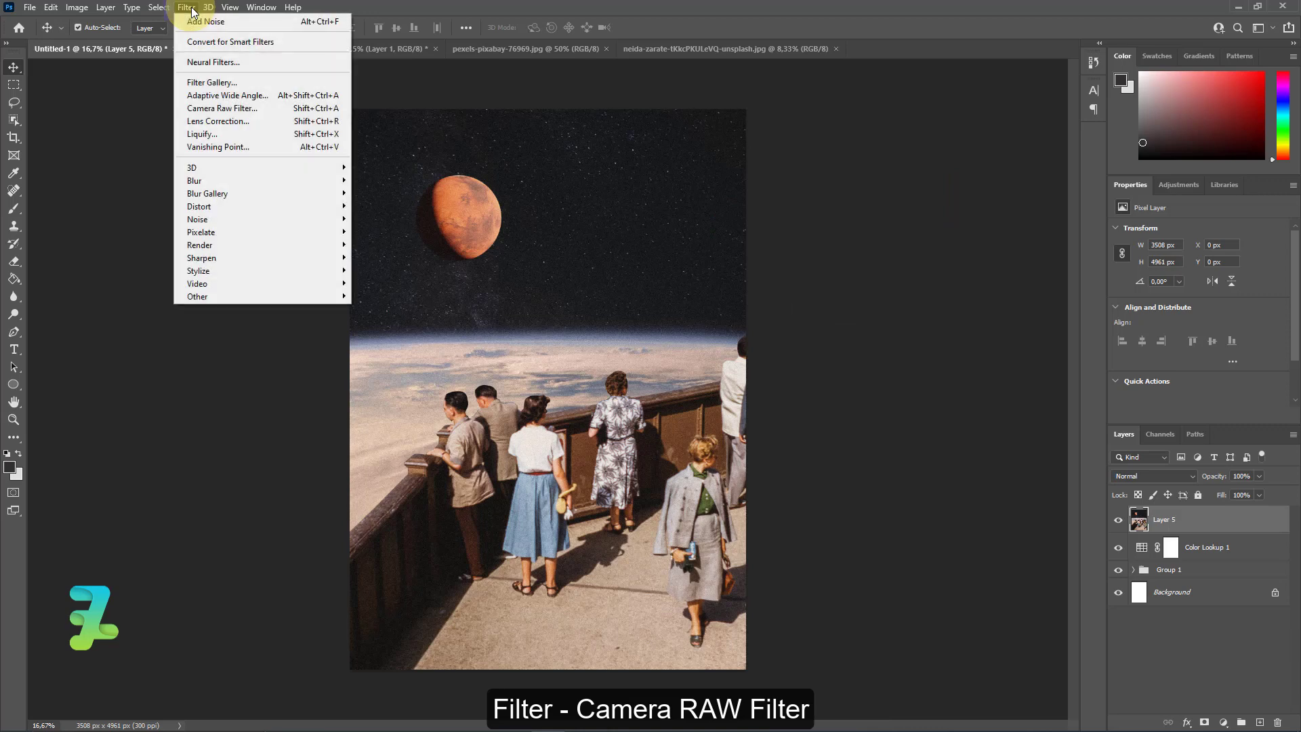
{"action": "left_click", "coordinate": [222, 109]}
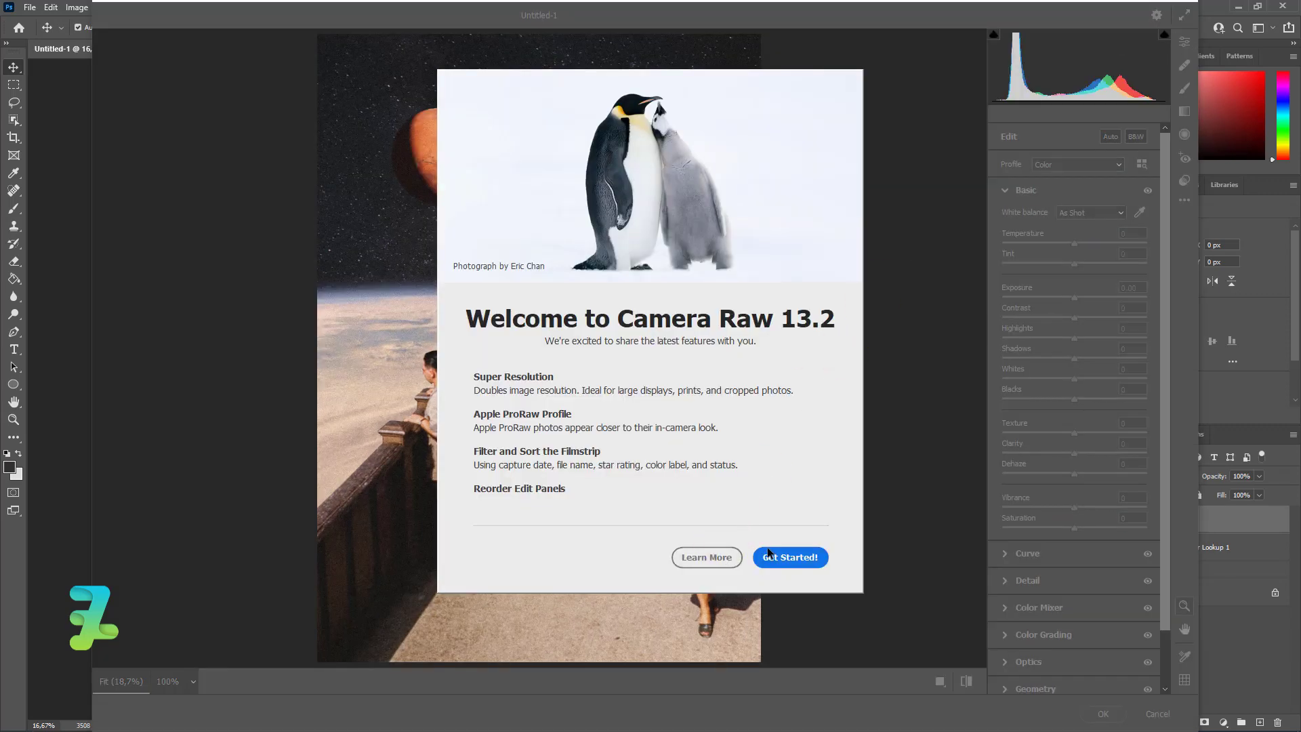
{"action": "left_click", "coordinate": [782, 557]}
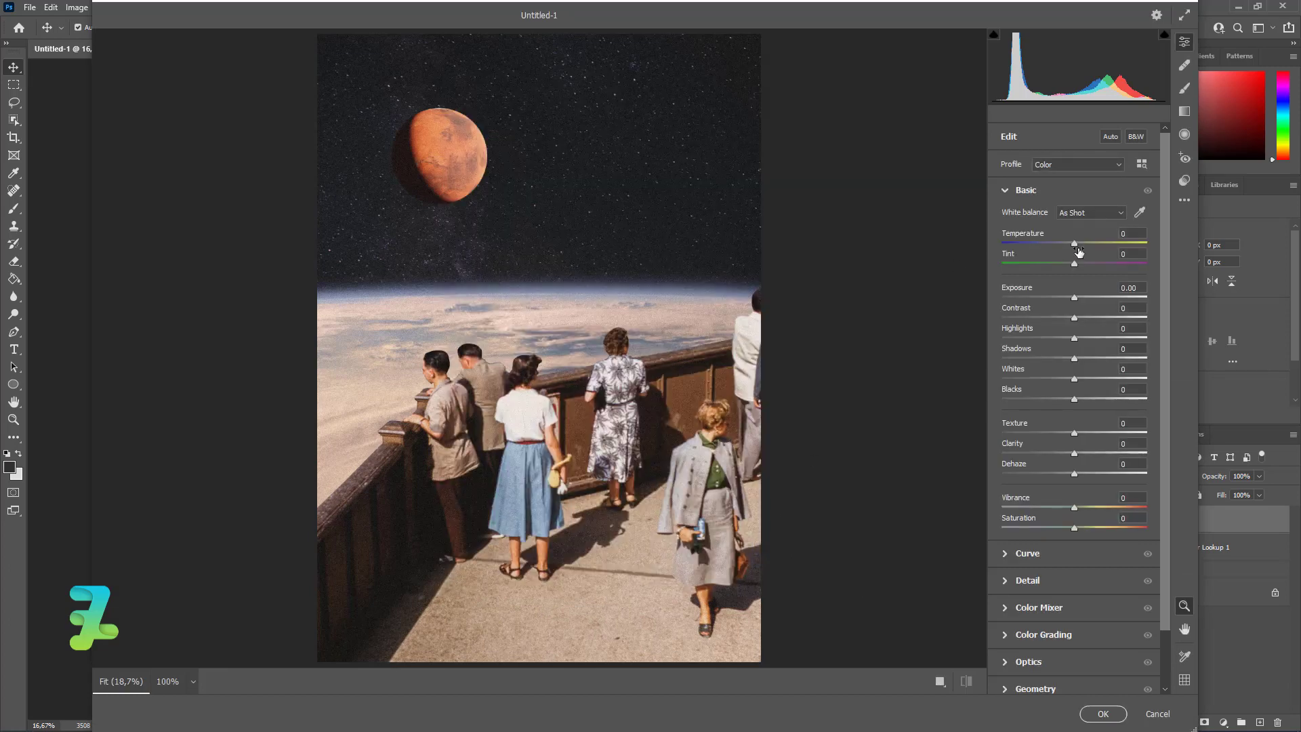
{"action": "left_click_drag", "start_coordinate": [1074, 248], "coordinate": [1072, 247]}
{"action": "left_click_drag", "start_coordinate": [1074, 299], "coordinate": [1075, 299]}
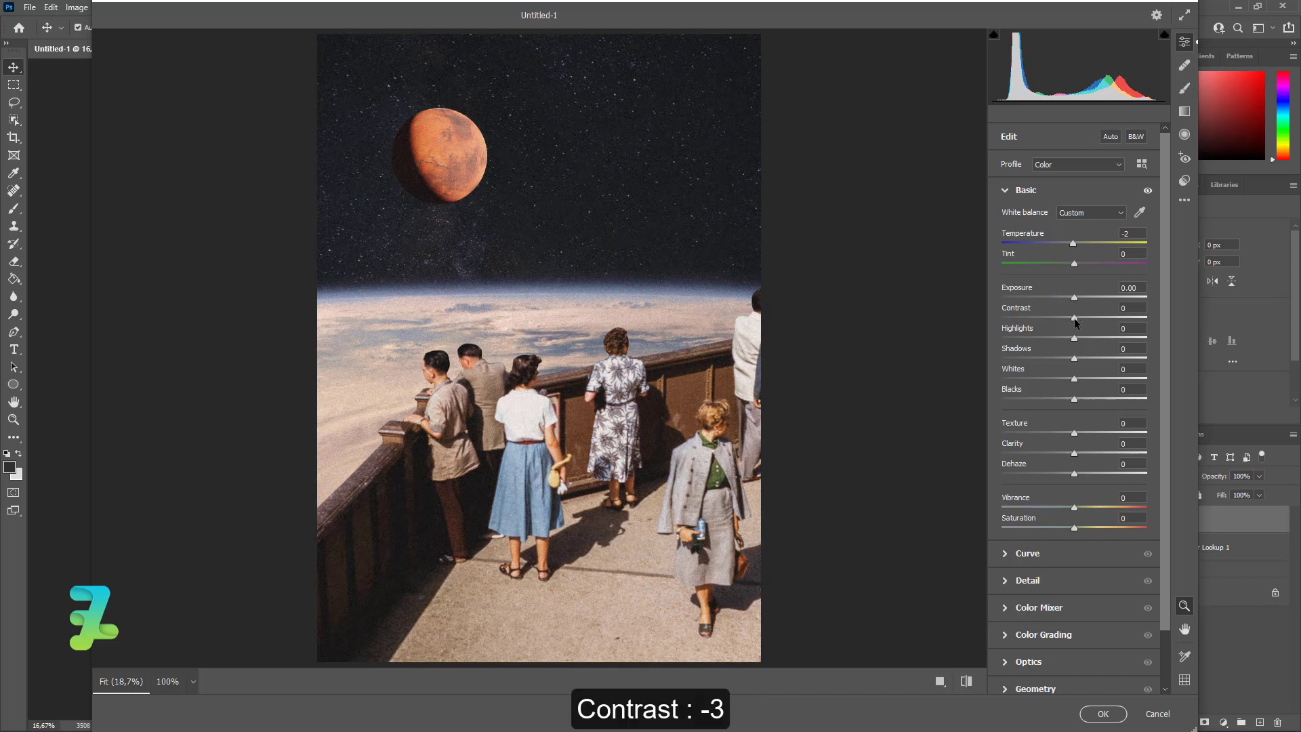
{"action": "left_click_drag", "start_coordinate": [1074, 317], "coordinate": [1074, 329]}
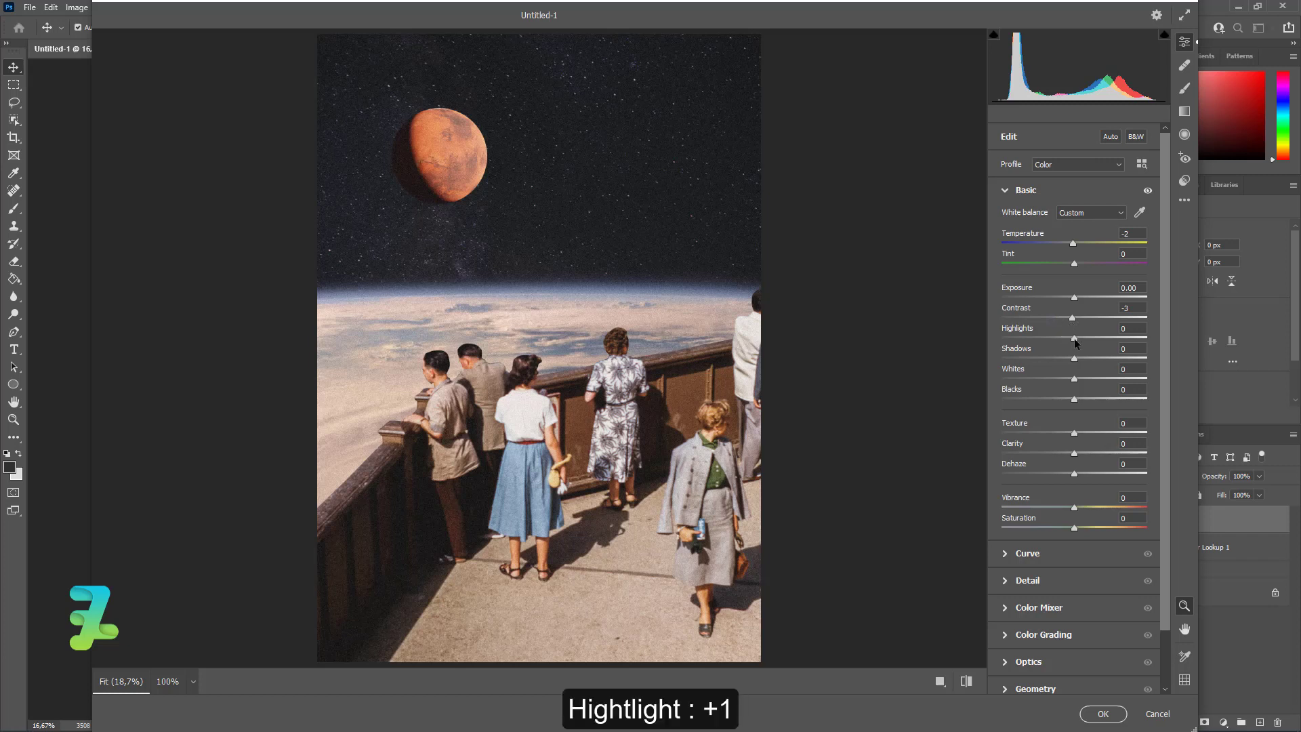
{"action": "left_click_drag", "start_coordinate": [1079, 344], "coordinate": [1078, 347]}
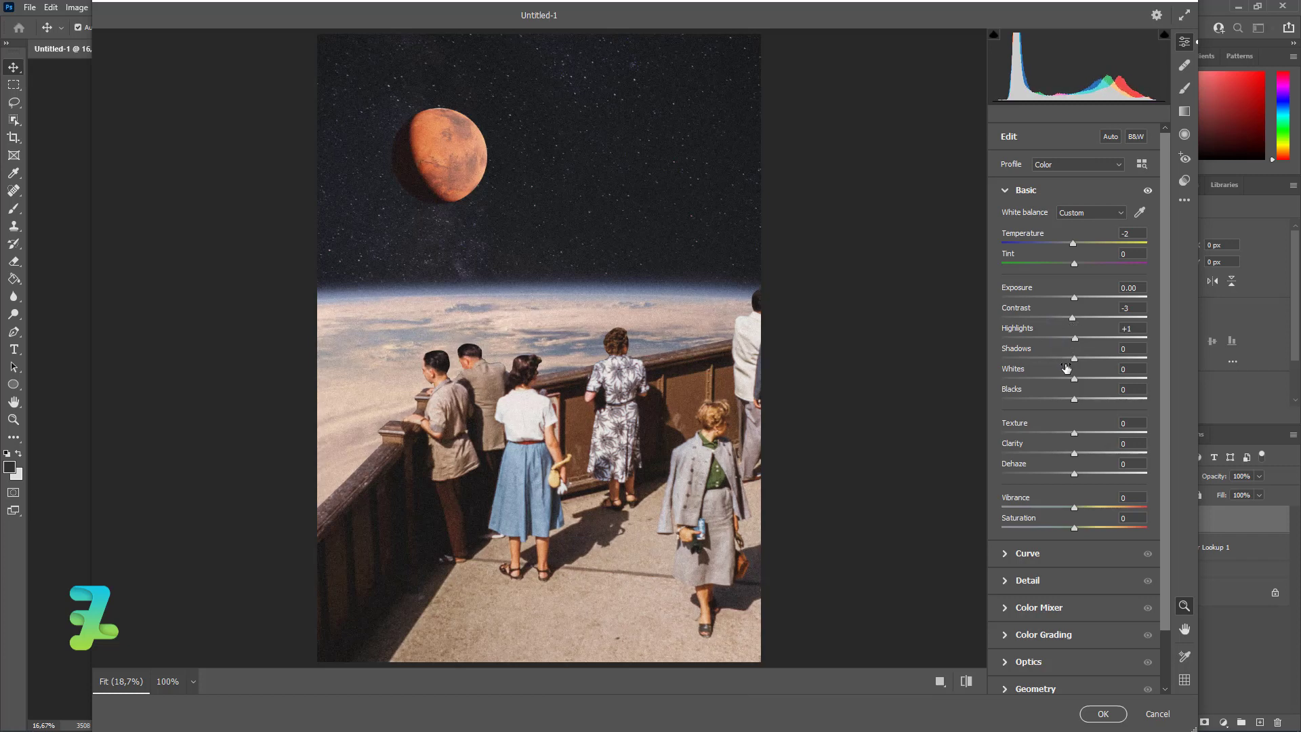
Set whites +10, blacks +19, texture +10, clarity -3 and vibrance -1 in Camera Raw, and apply the filter.
{"action": "left_click_drag", "start_coordinate": [1099, 379], "coordinate": [1074, 465]}
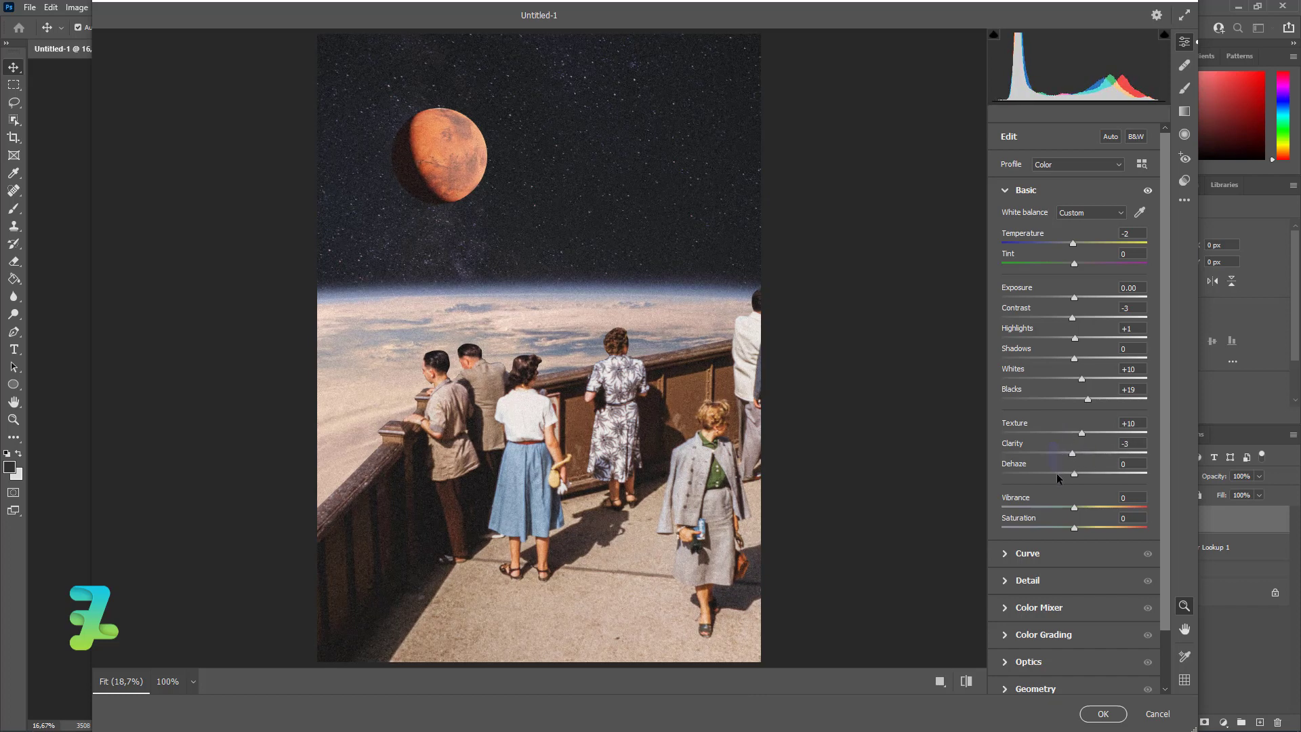
{"action": "left_click_drag", "start_coordinate": [1089, 510], "coordinate": [1071, 518]}
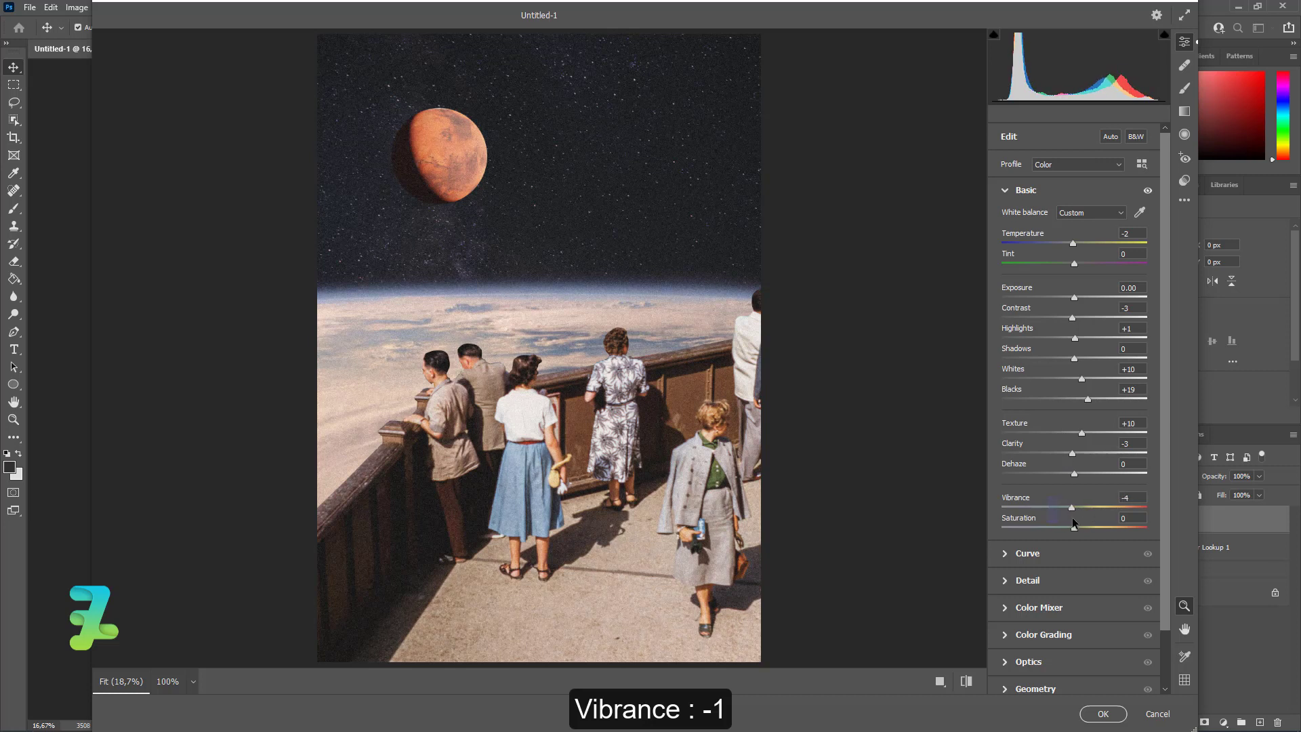
{"action": "left_click", "coordinate": [1104, 714]}
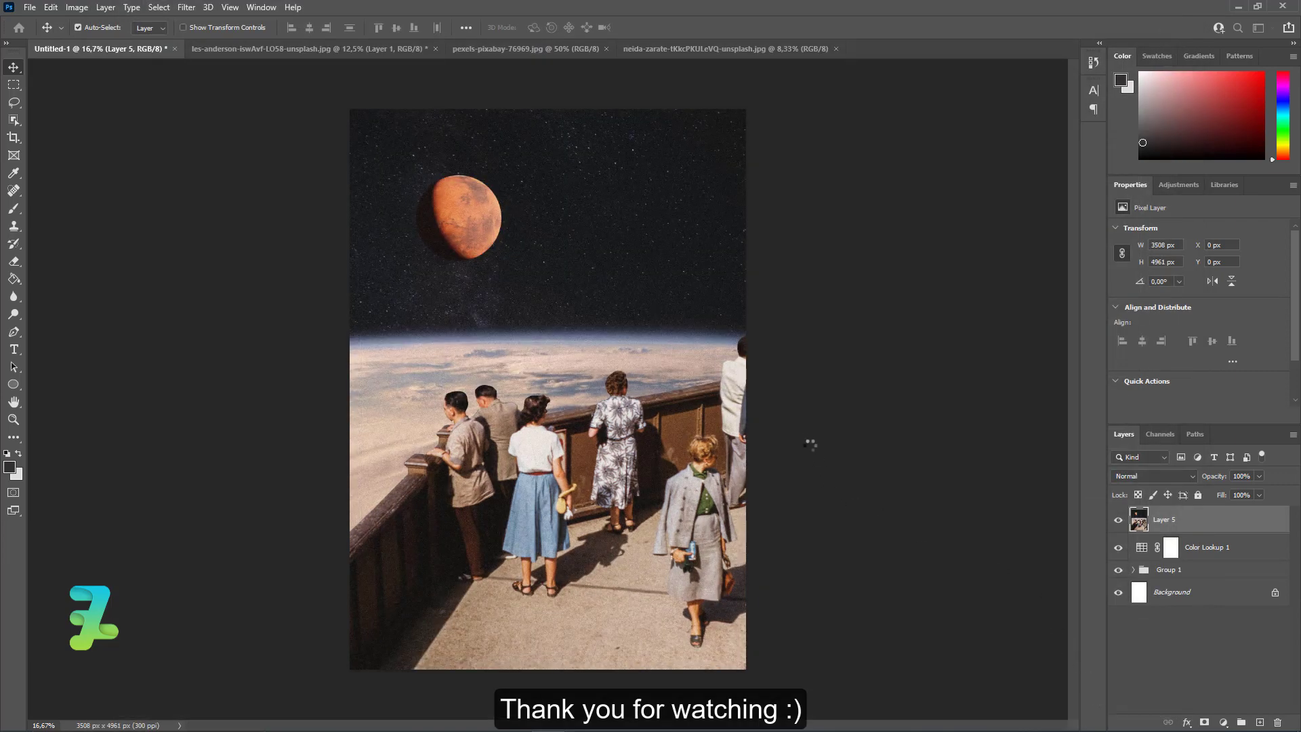